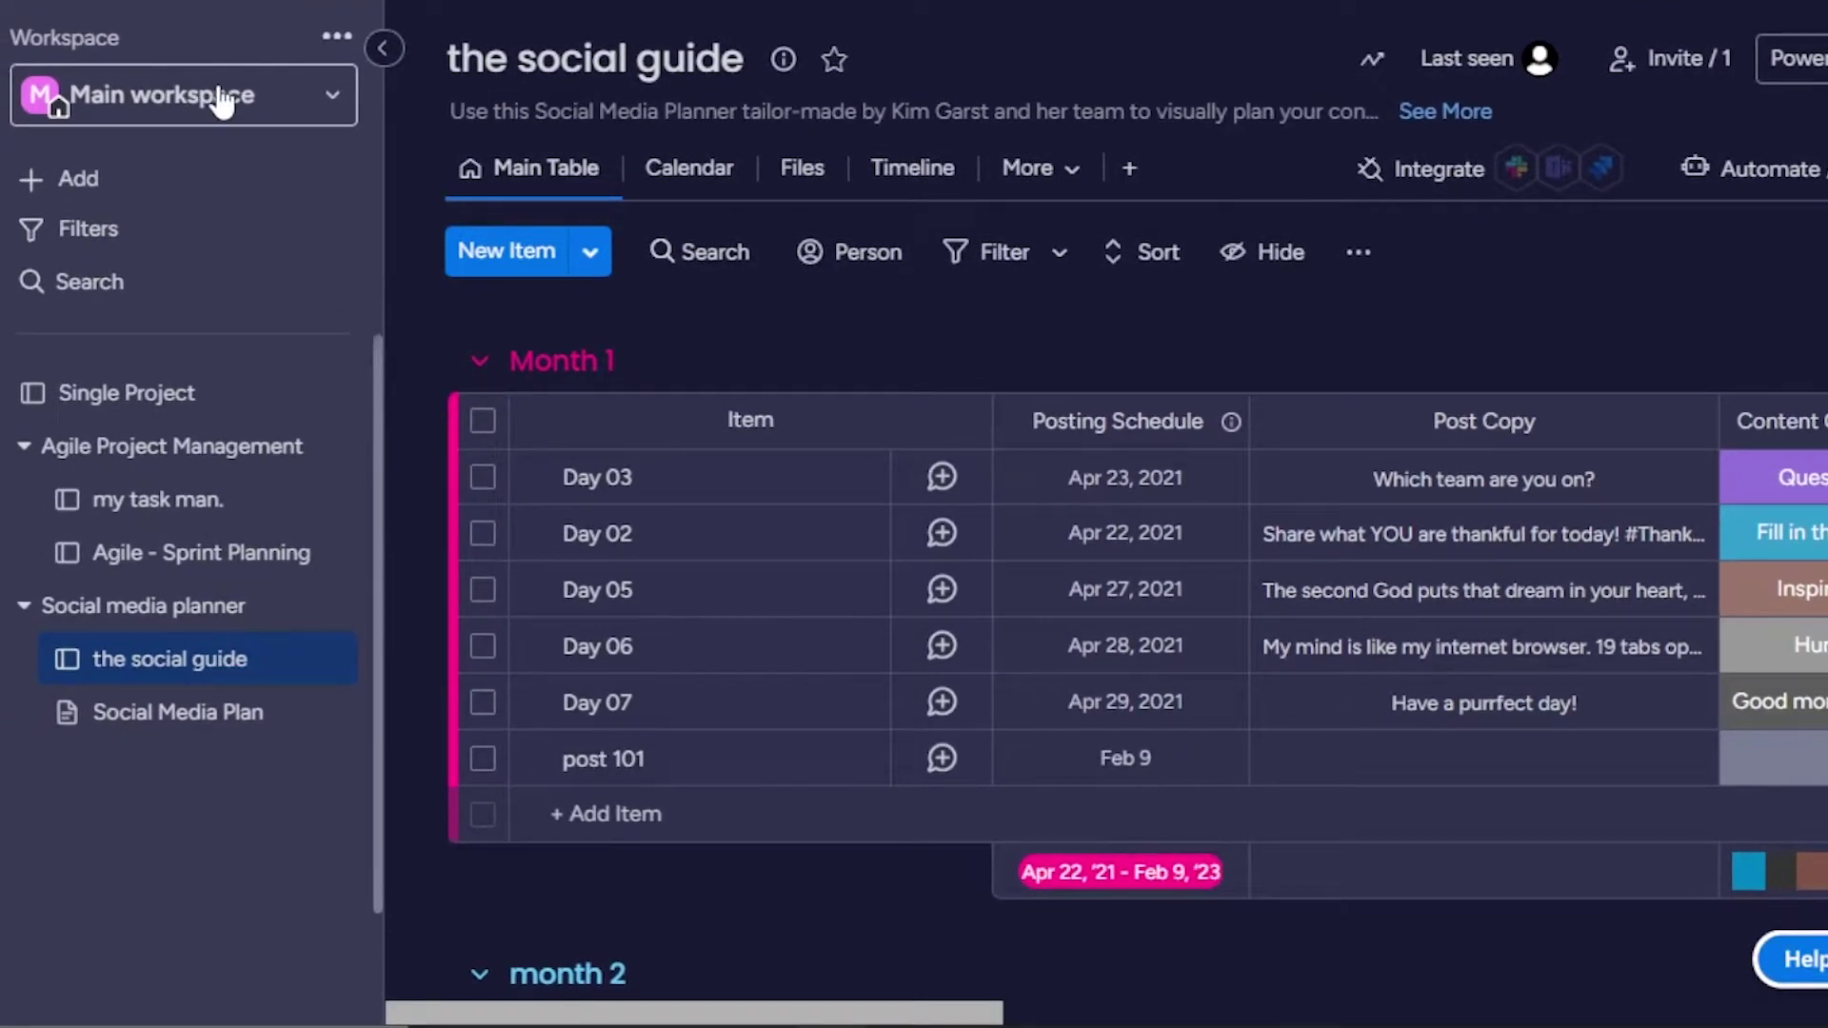
# Step: Browse the workspace list, then open the 'my task man.' board under Agile Project Management
pyautogui.click(170, 164)
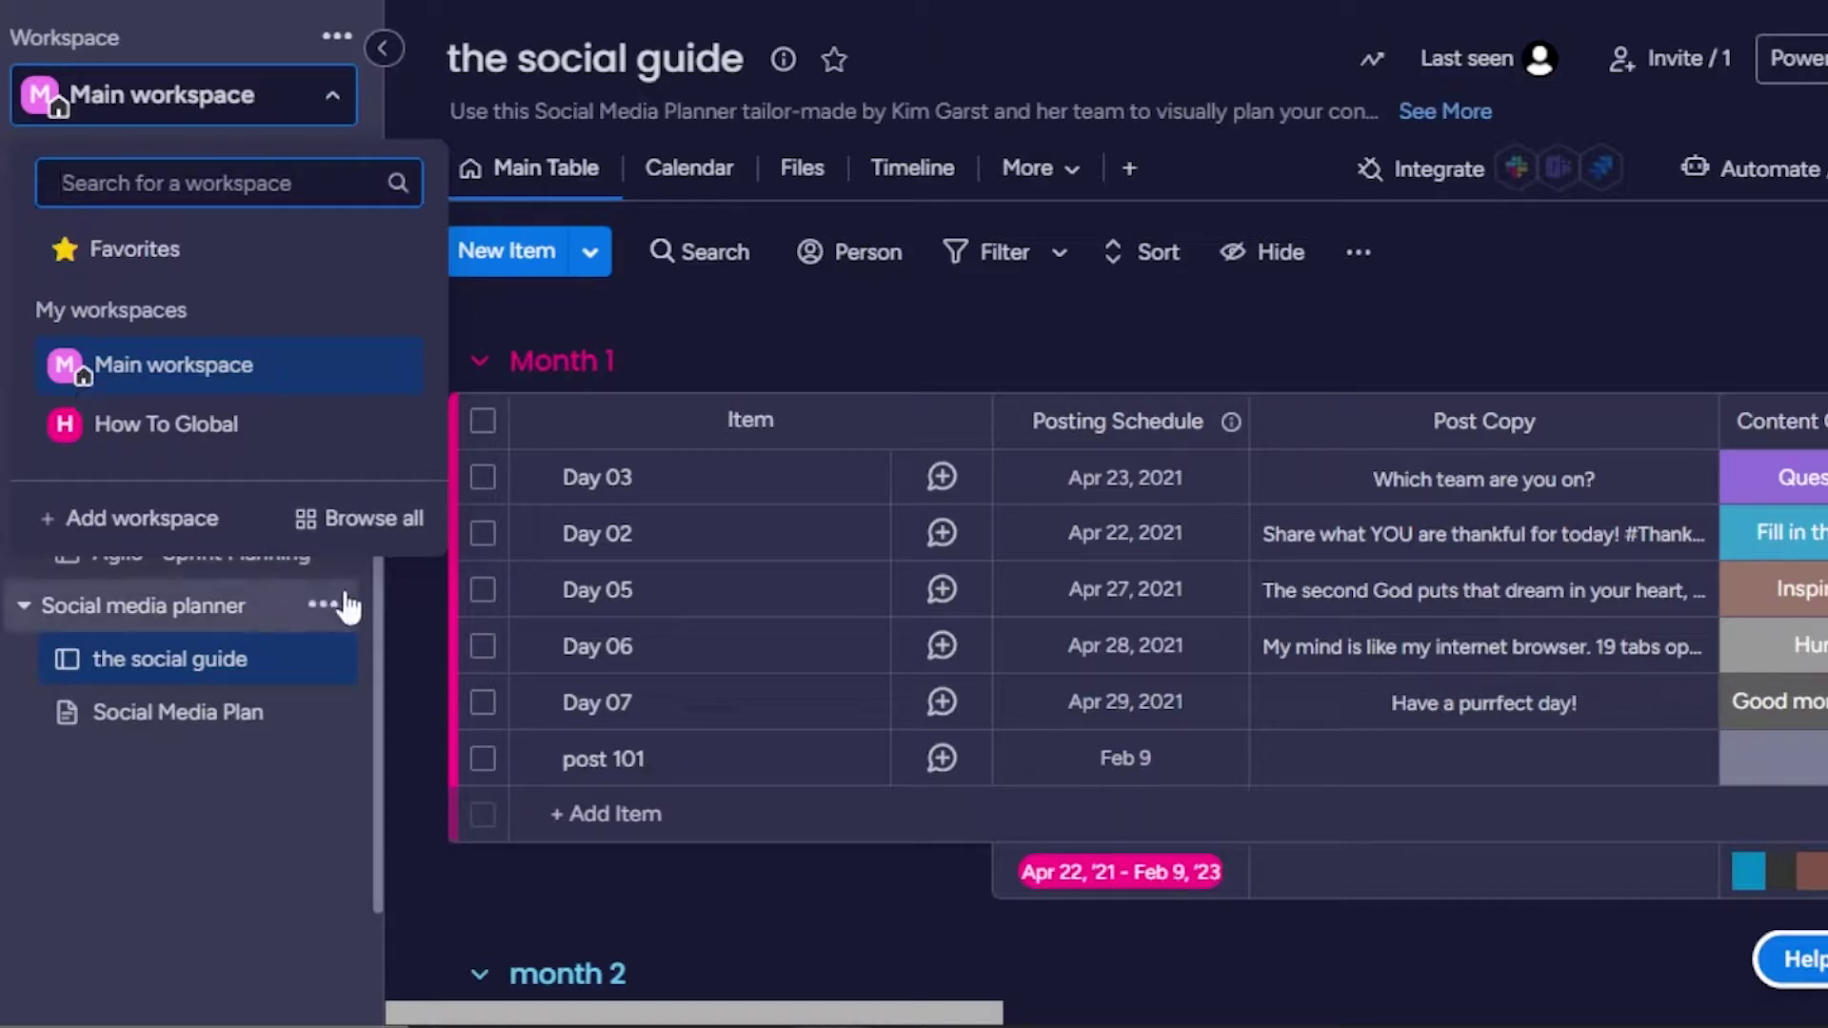
pyautogui.click(400, 630)
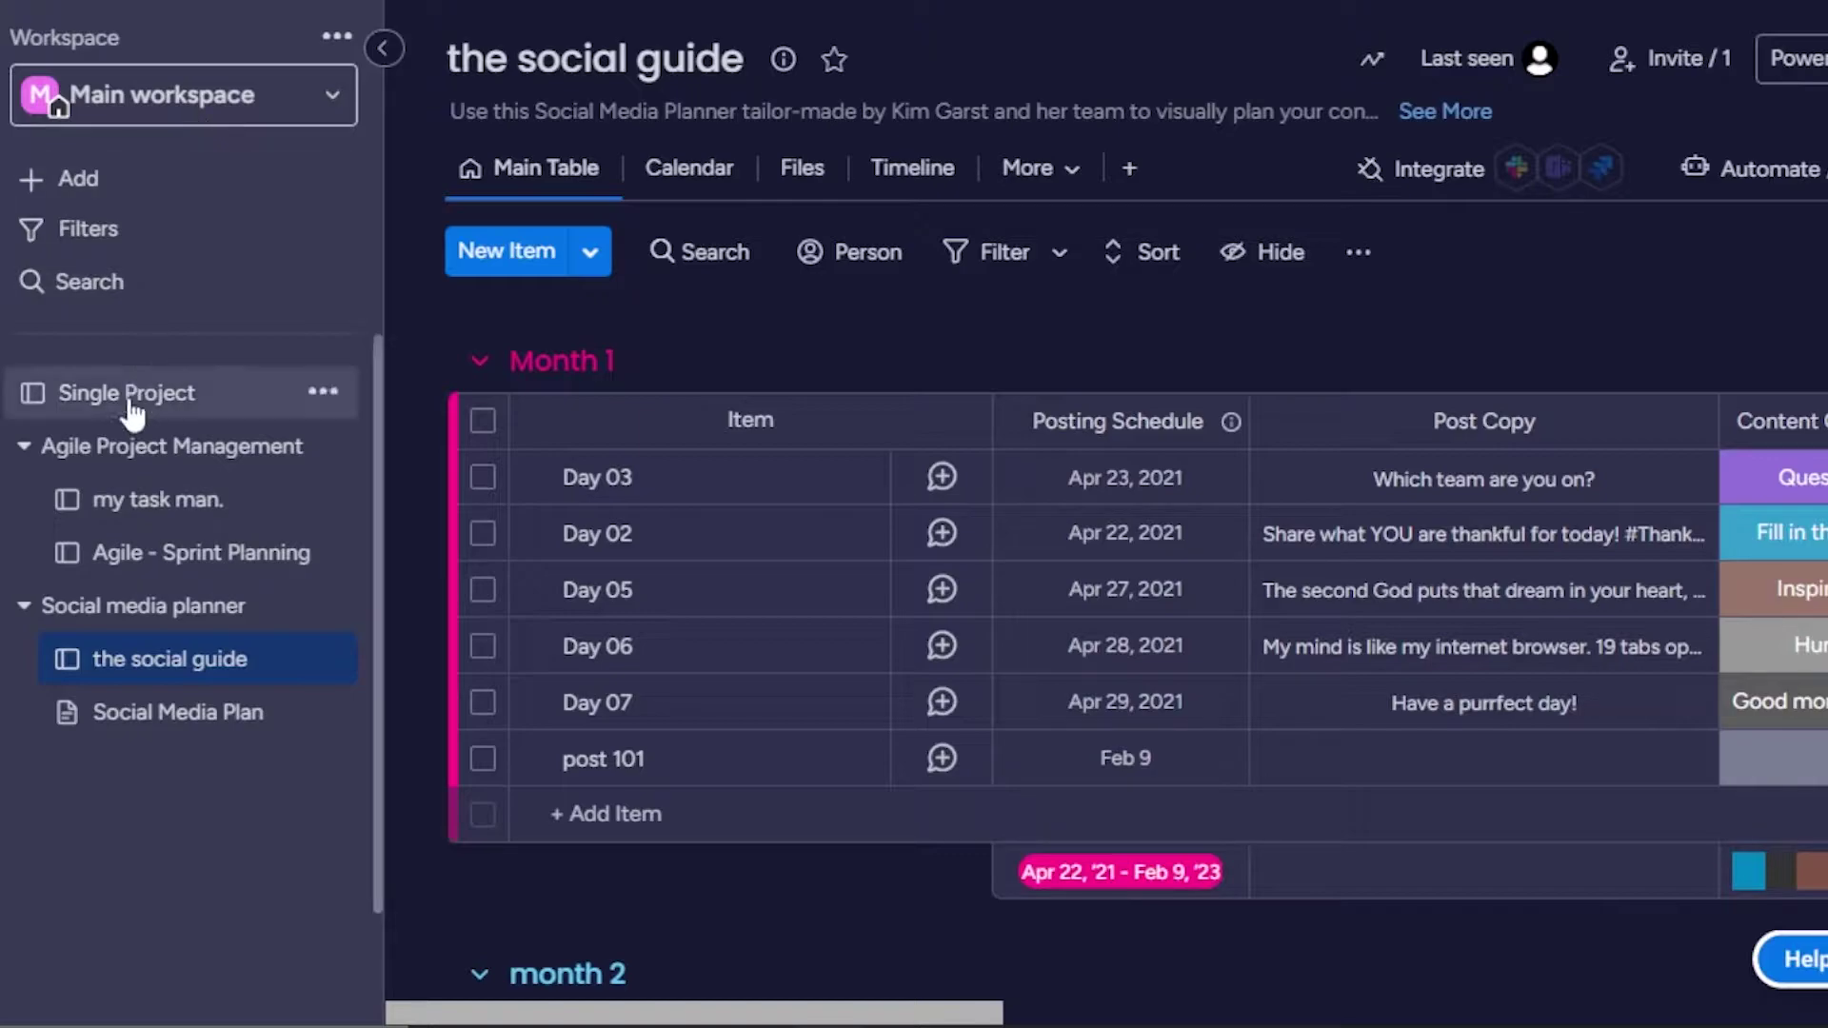
pyautogui.click(137, 512)
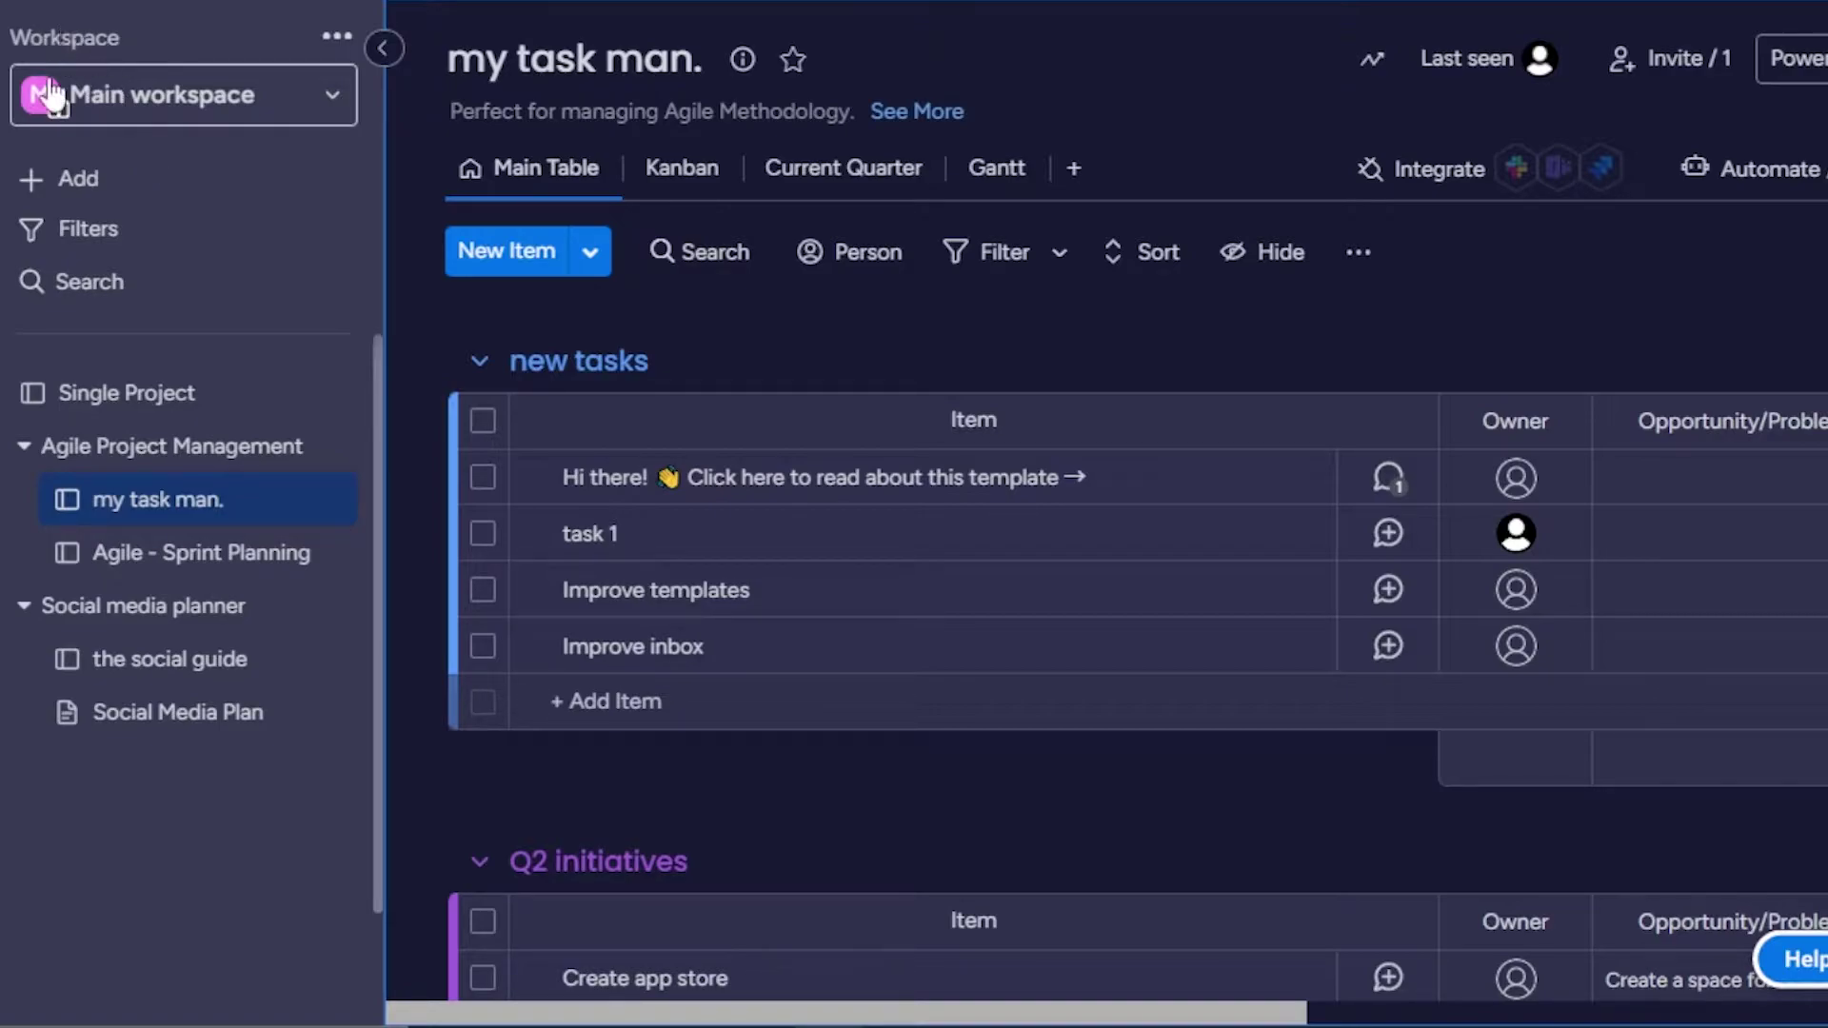
# Step: Create a new dashboard named 'test' with Main workspace privacy
pyautogui.click(158, 187)
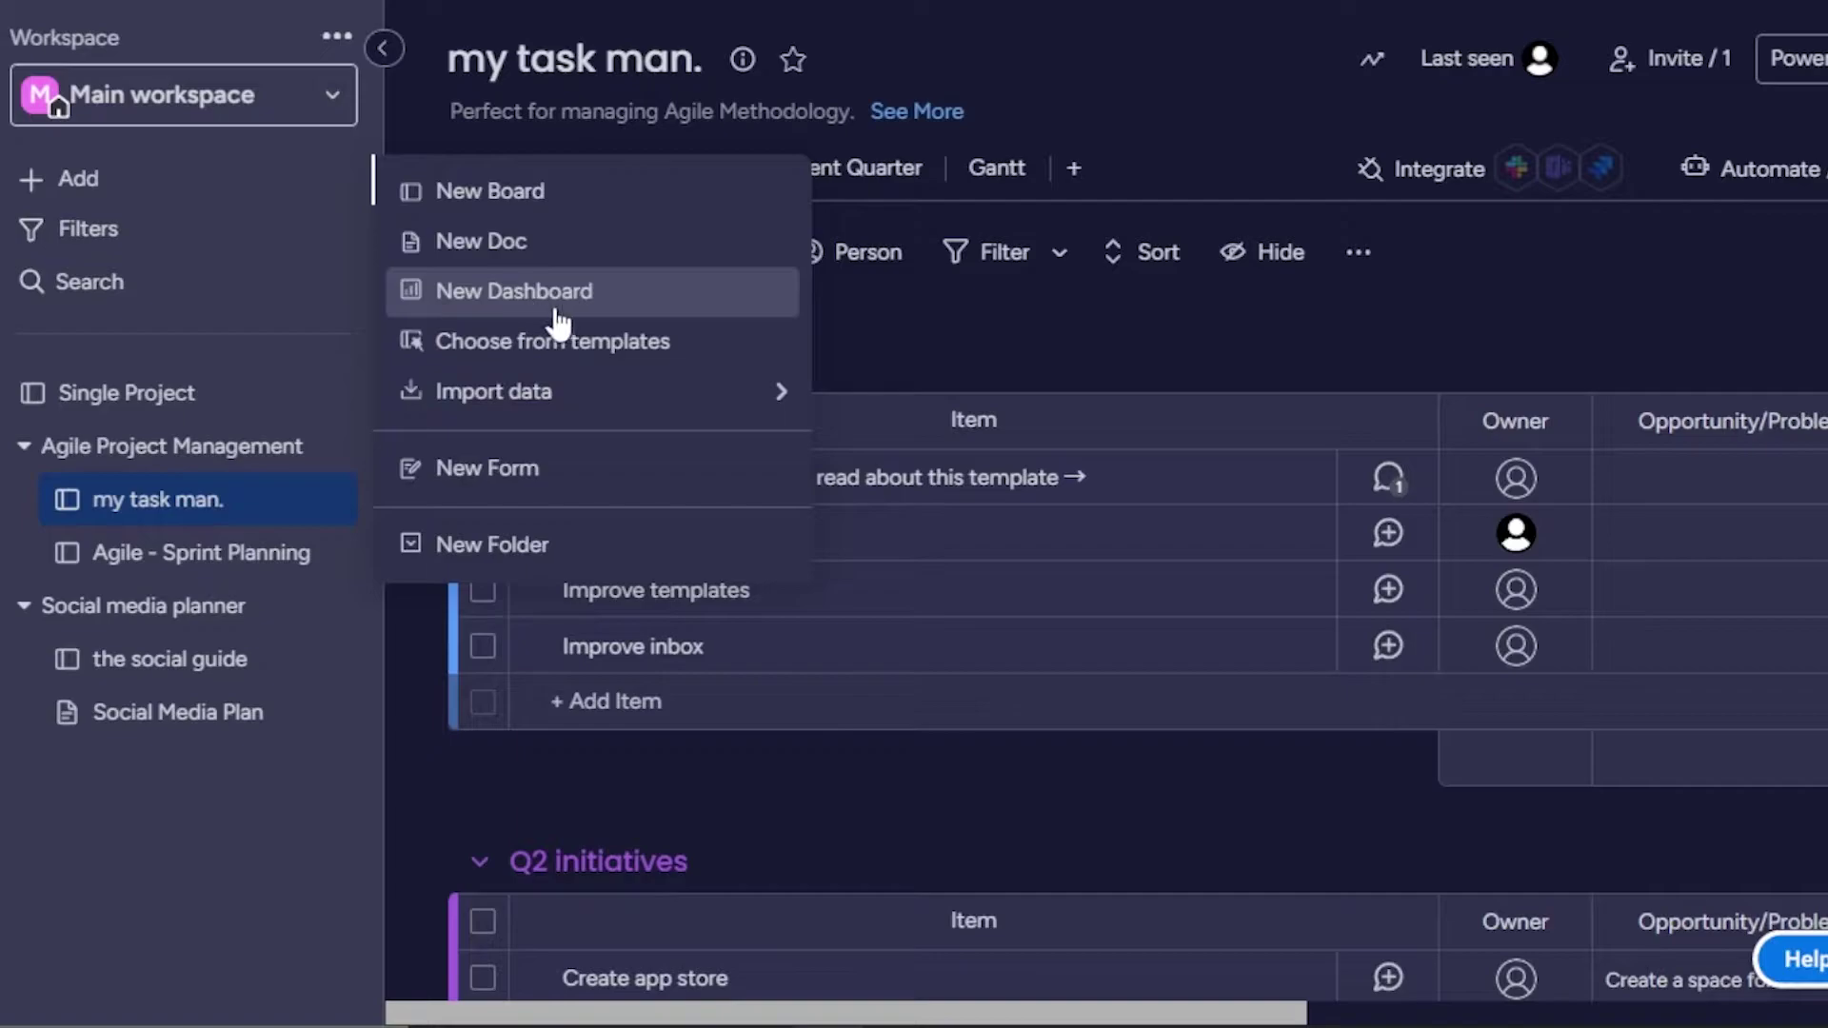
pyautogui.click(529, 302)
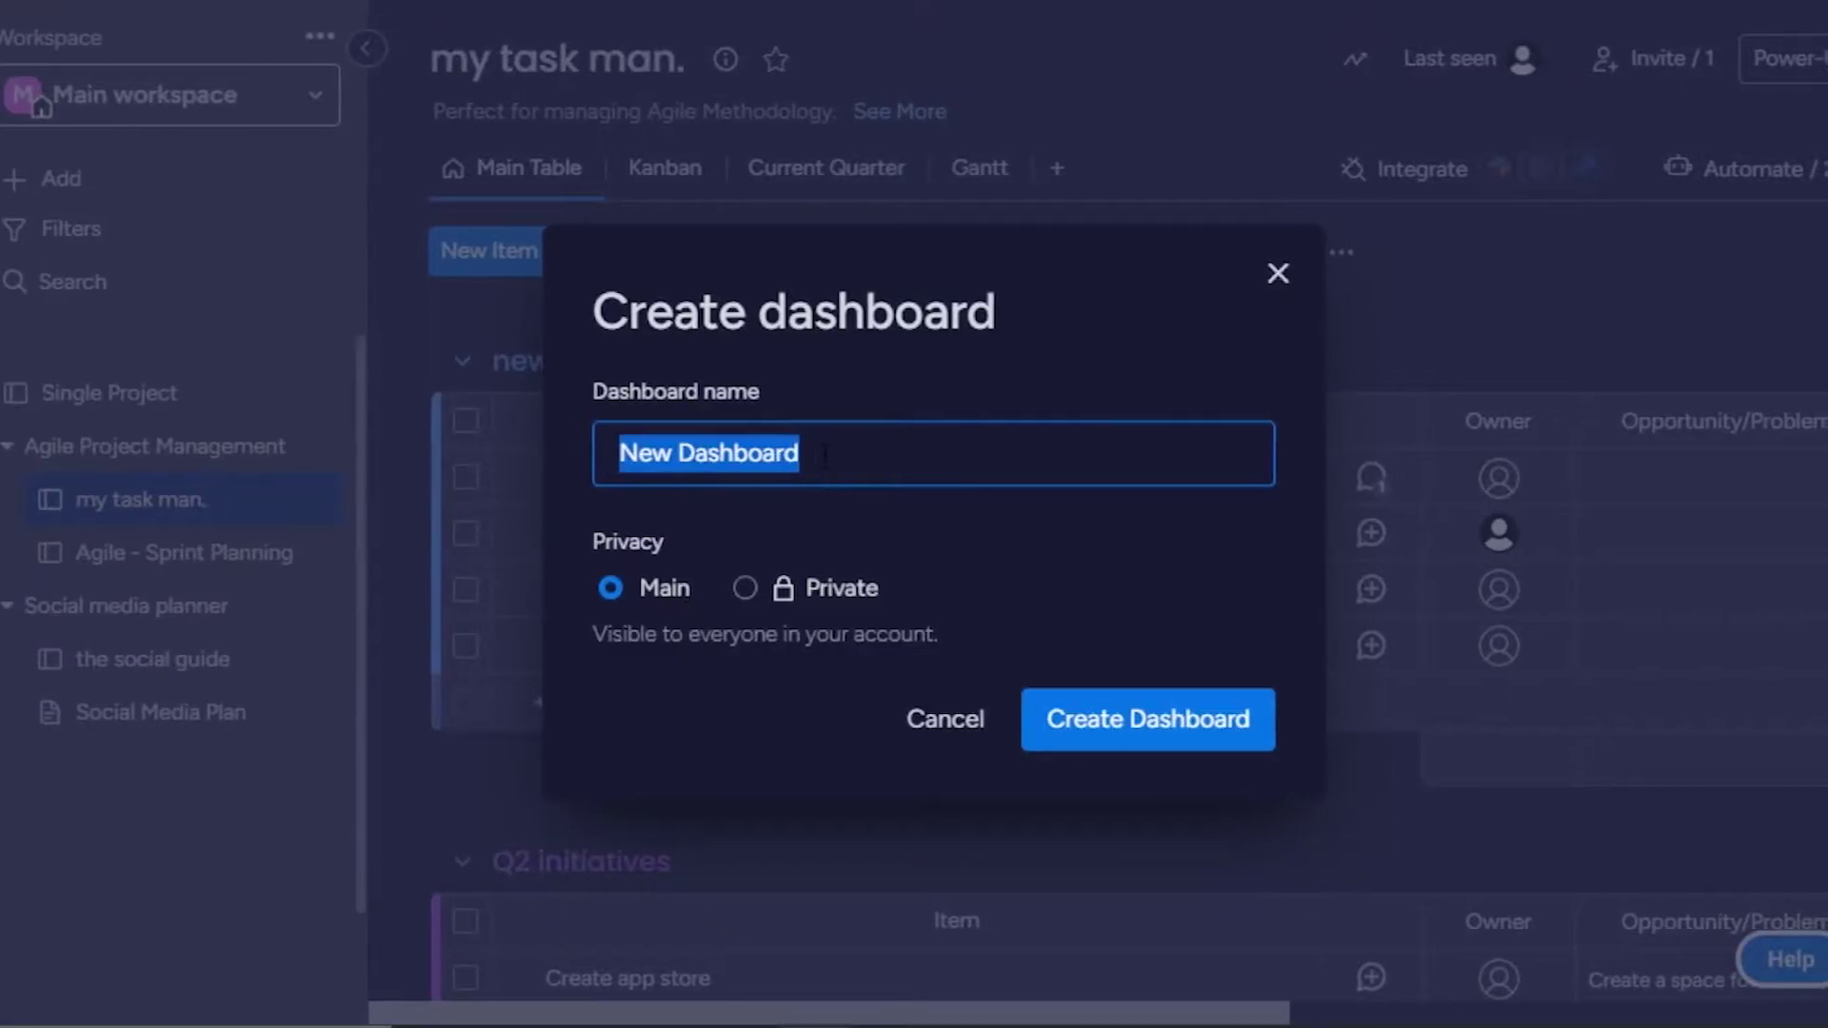
pyautogui.press('BackSpace')
pyautogui.write('test')
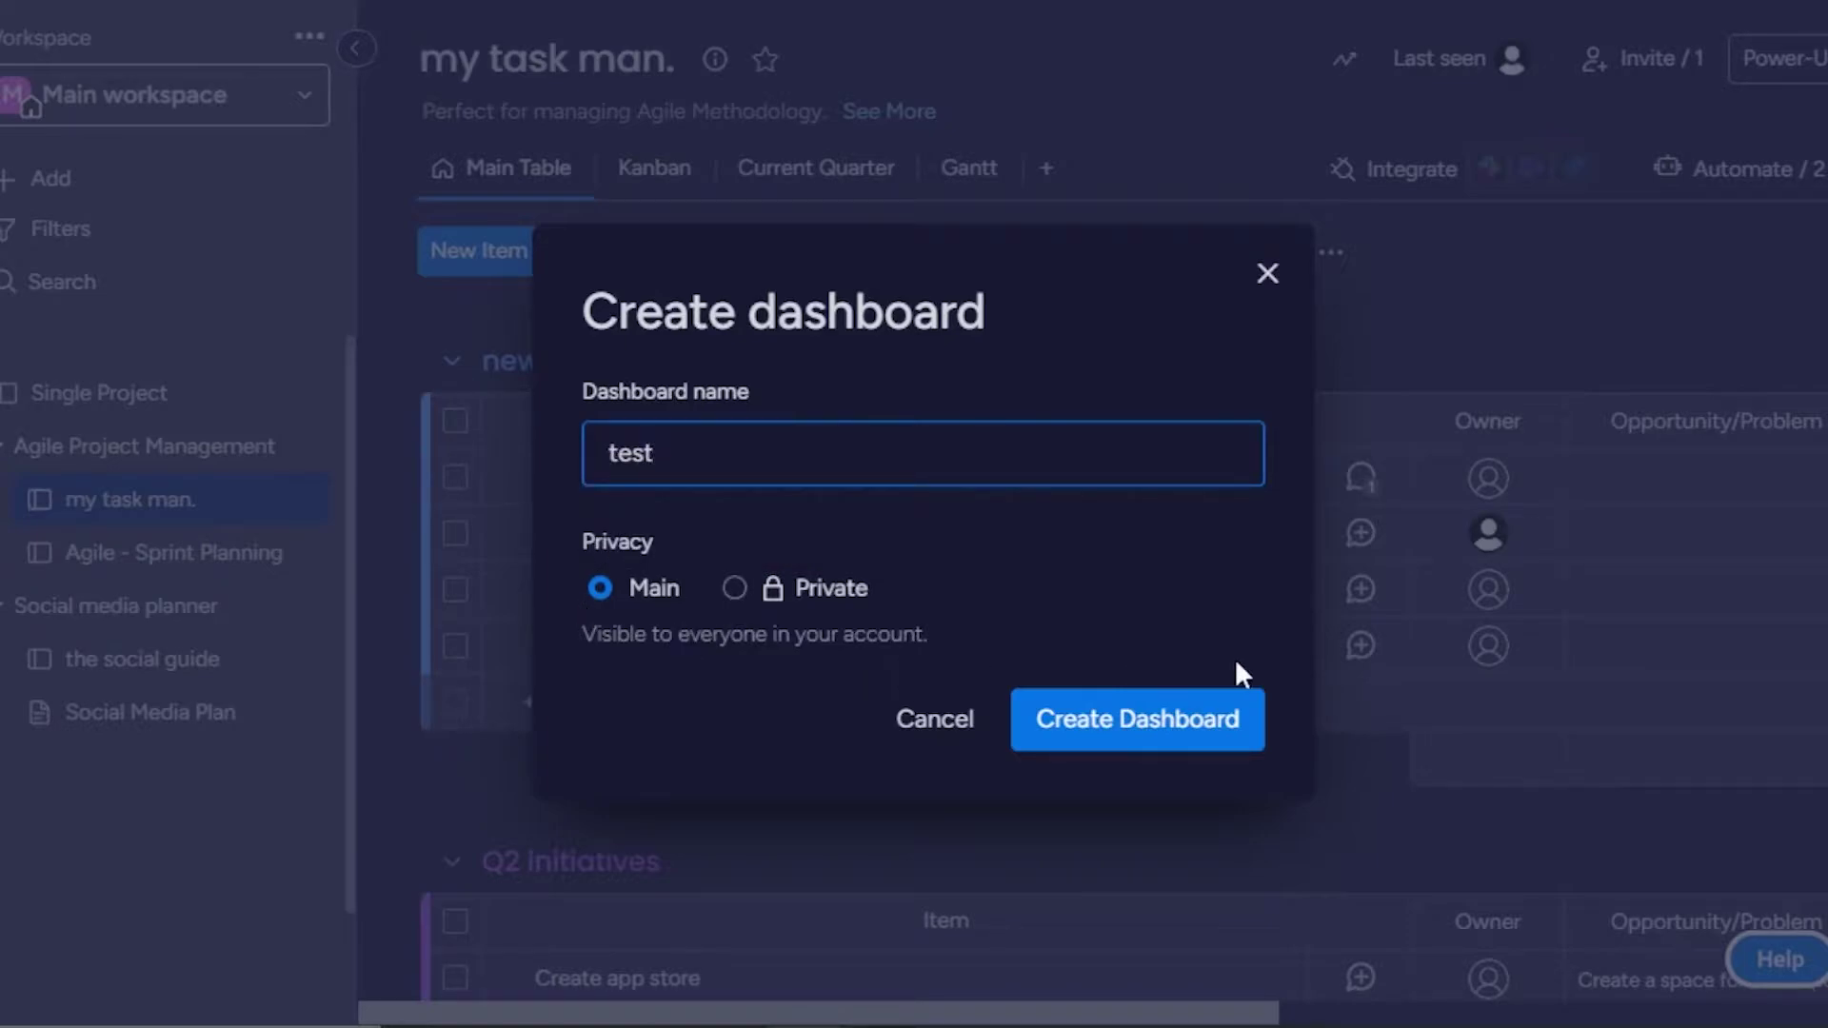
pyautogui.click(1150, 734)
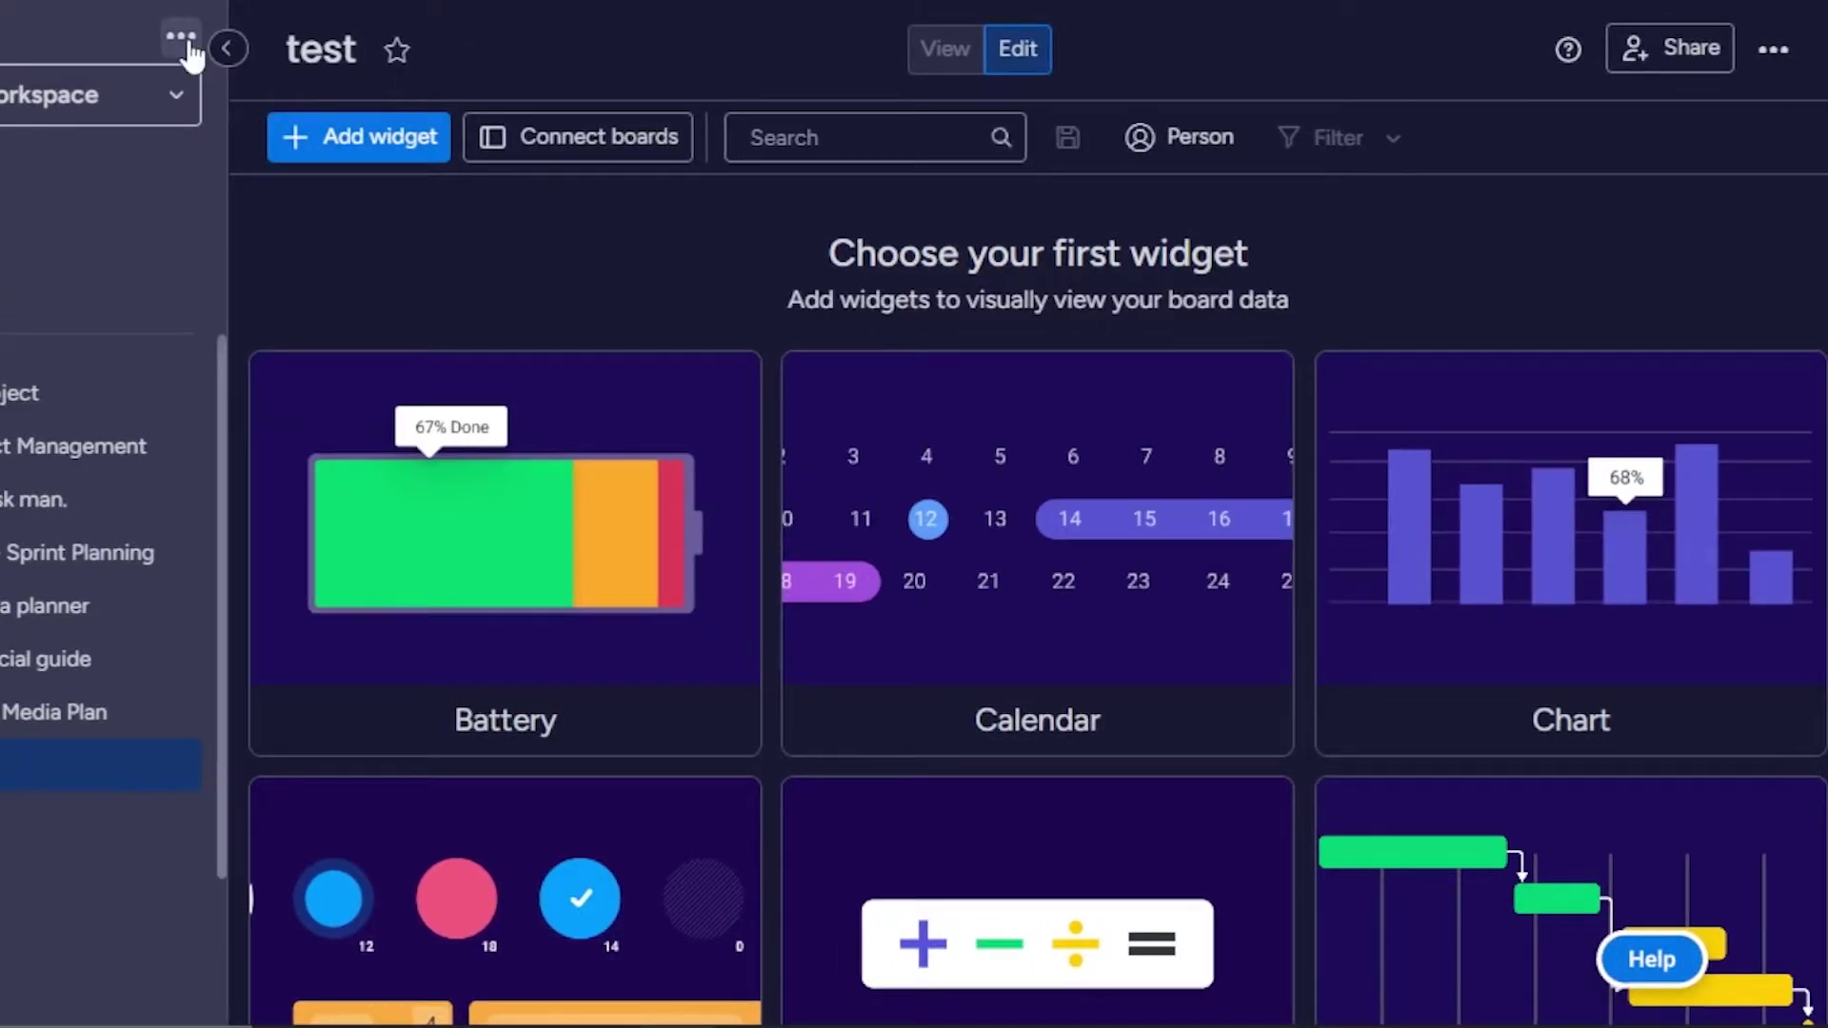
# Step: Collapse the workspace sidebar and browse the Battery, Calendar, Chart, Numbers and Gantt widget choices
pyautogui.click(227, 47)
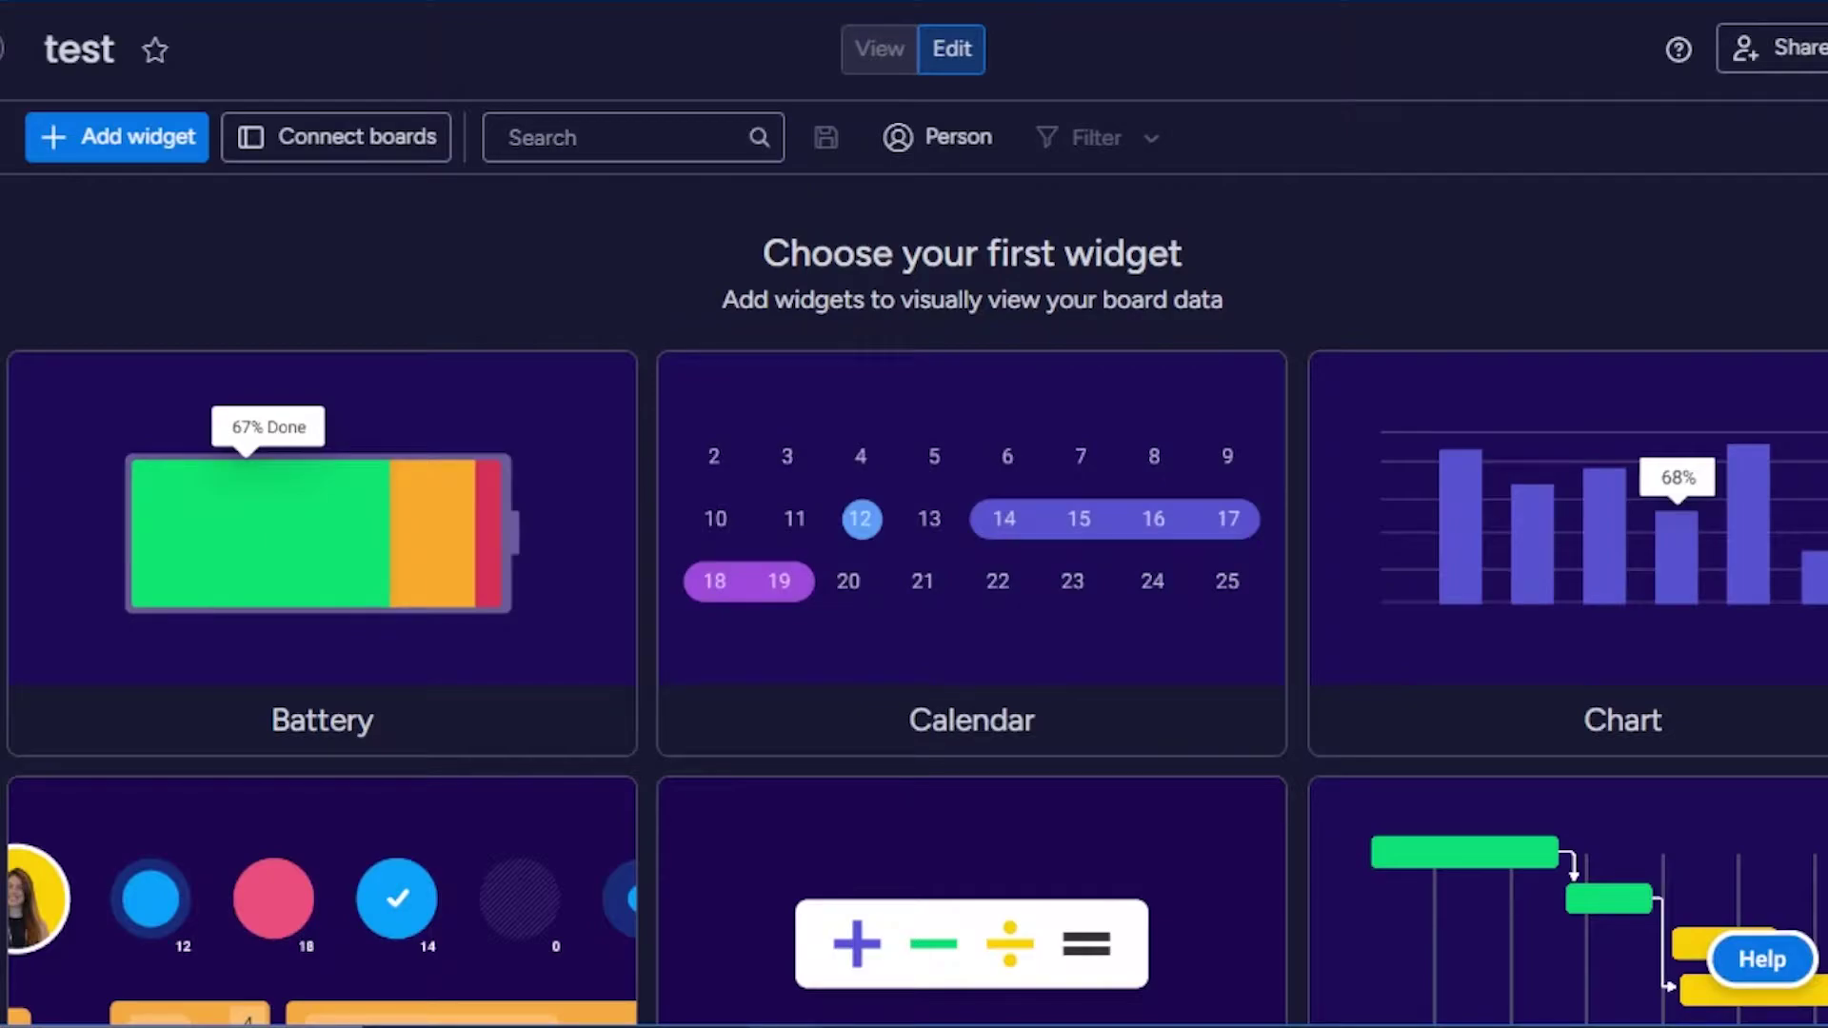
pyautogui.scroll(-5, 914, 600)
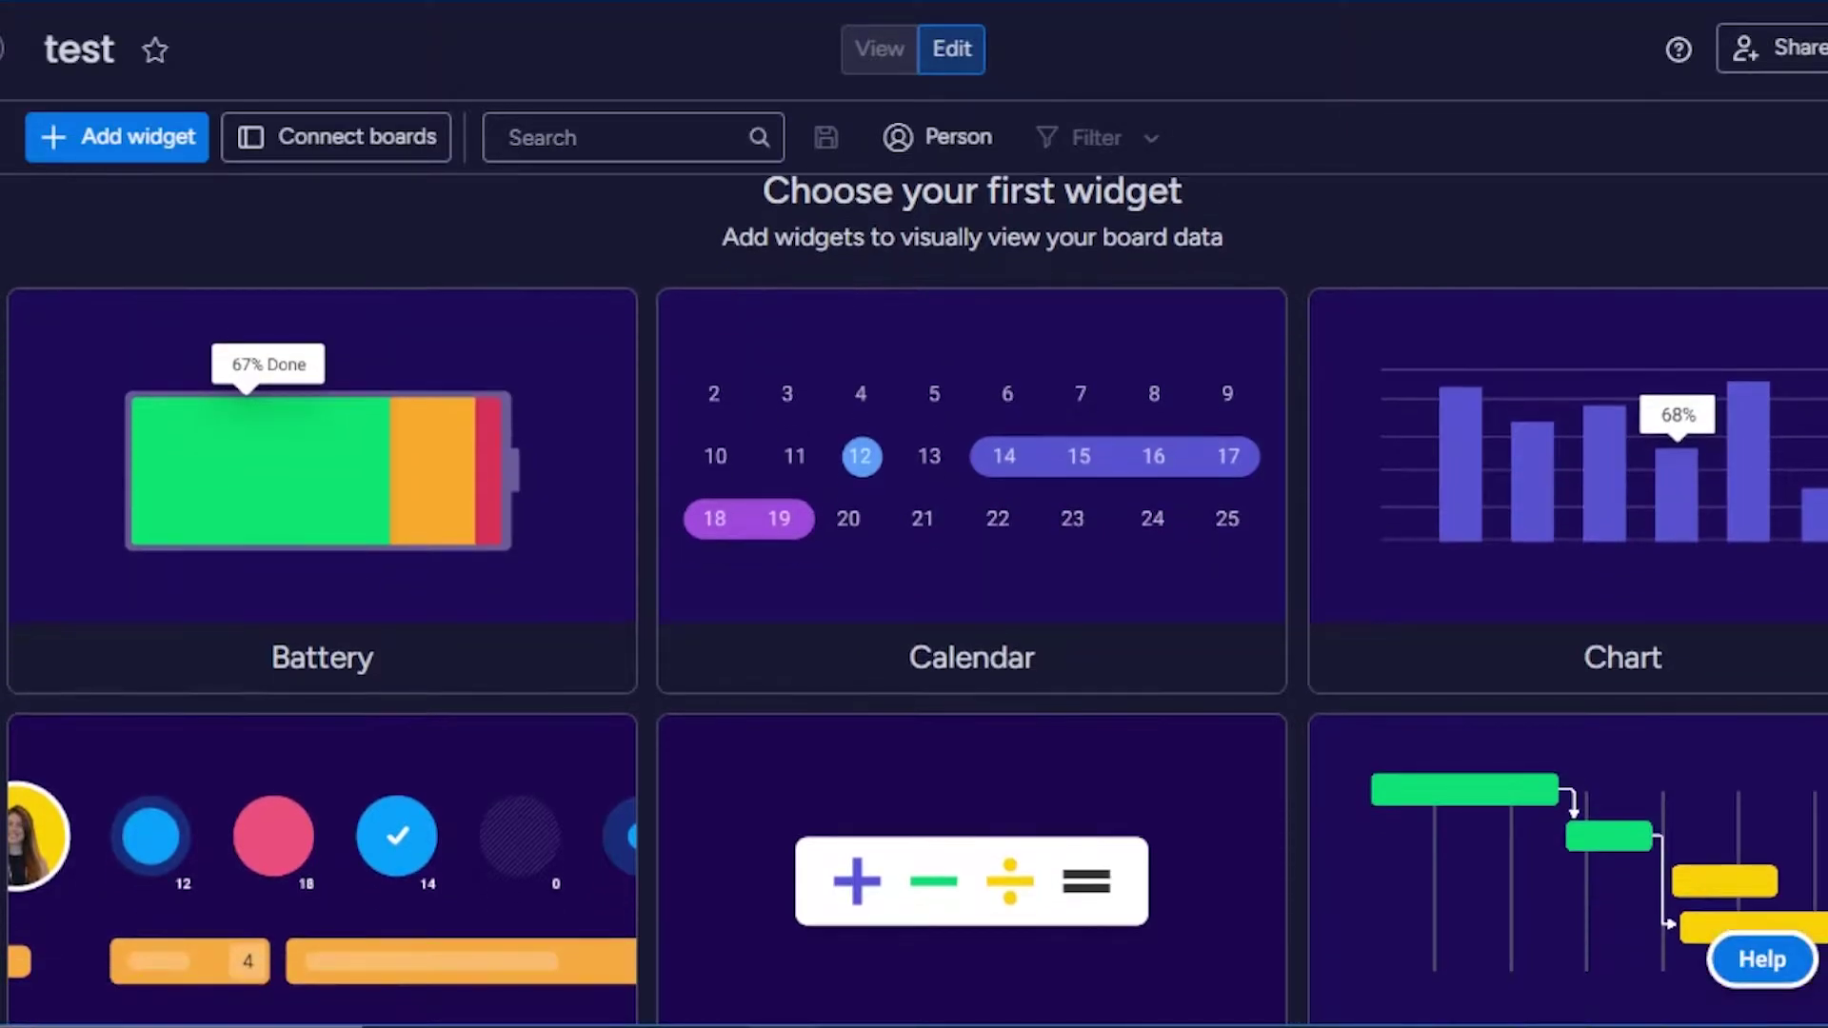
pyautogui.scroll(5, 914, 599)
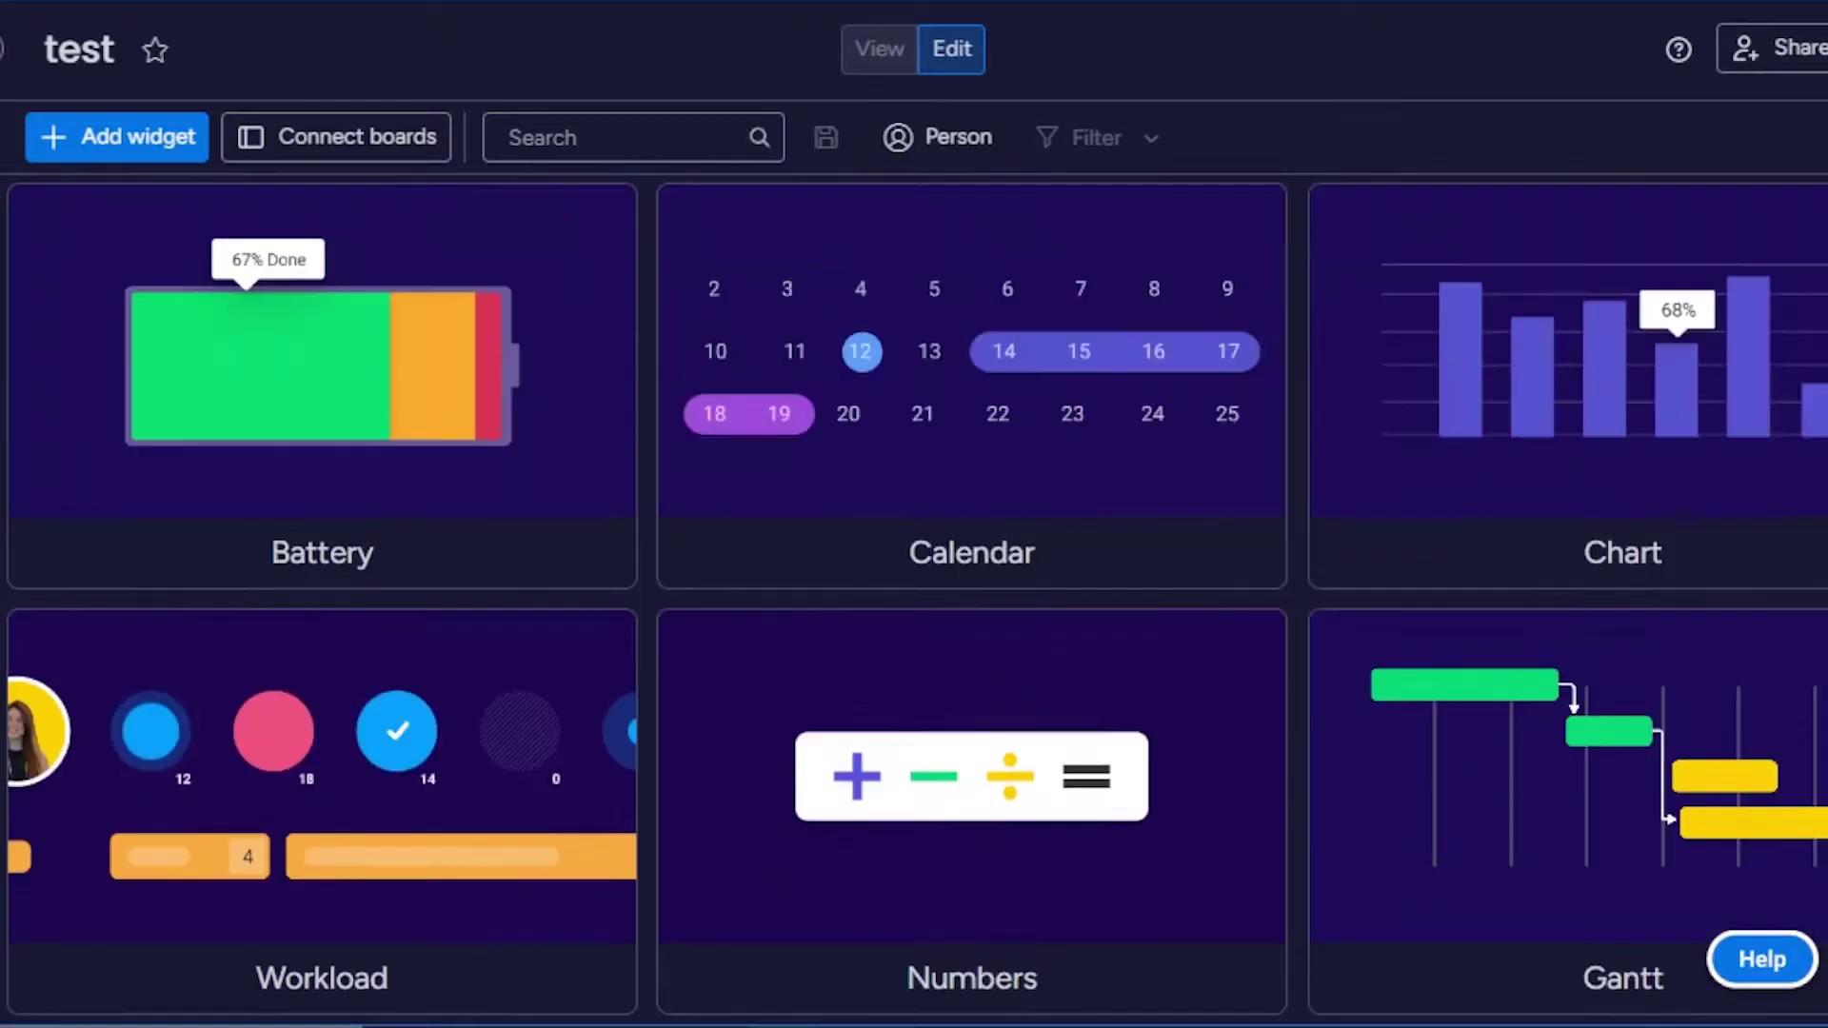
pyautogui.scroll(-5, 914, 600)
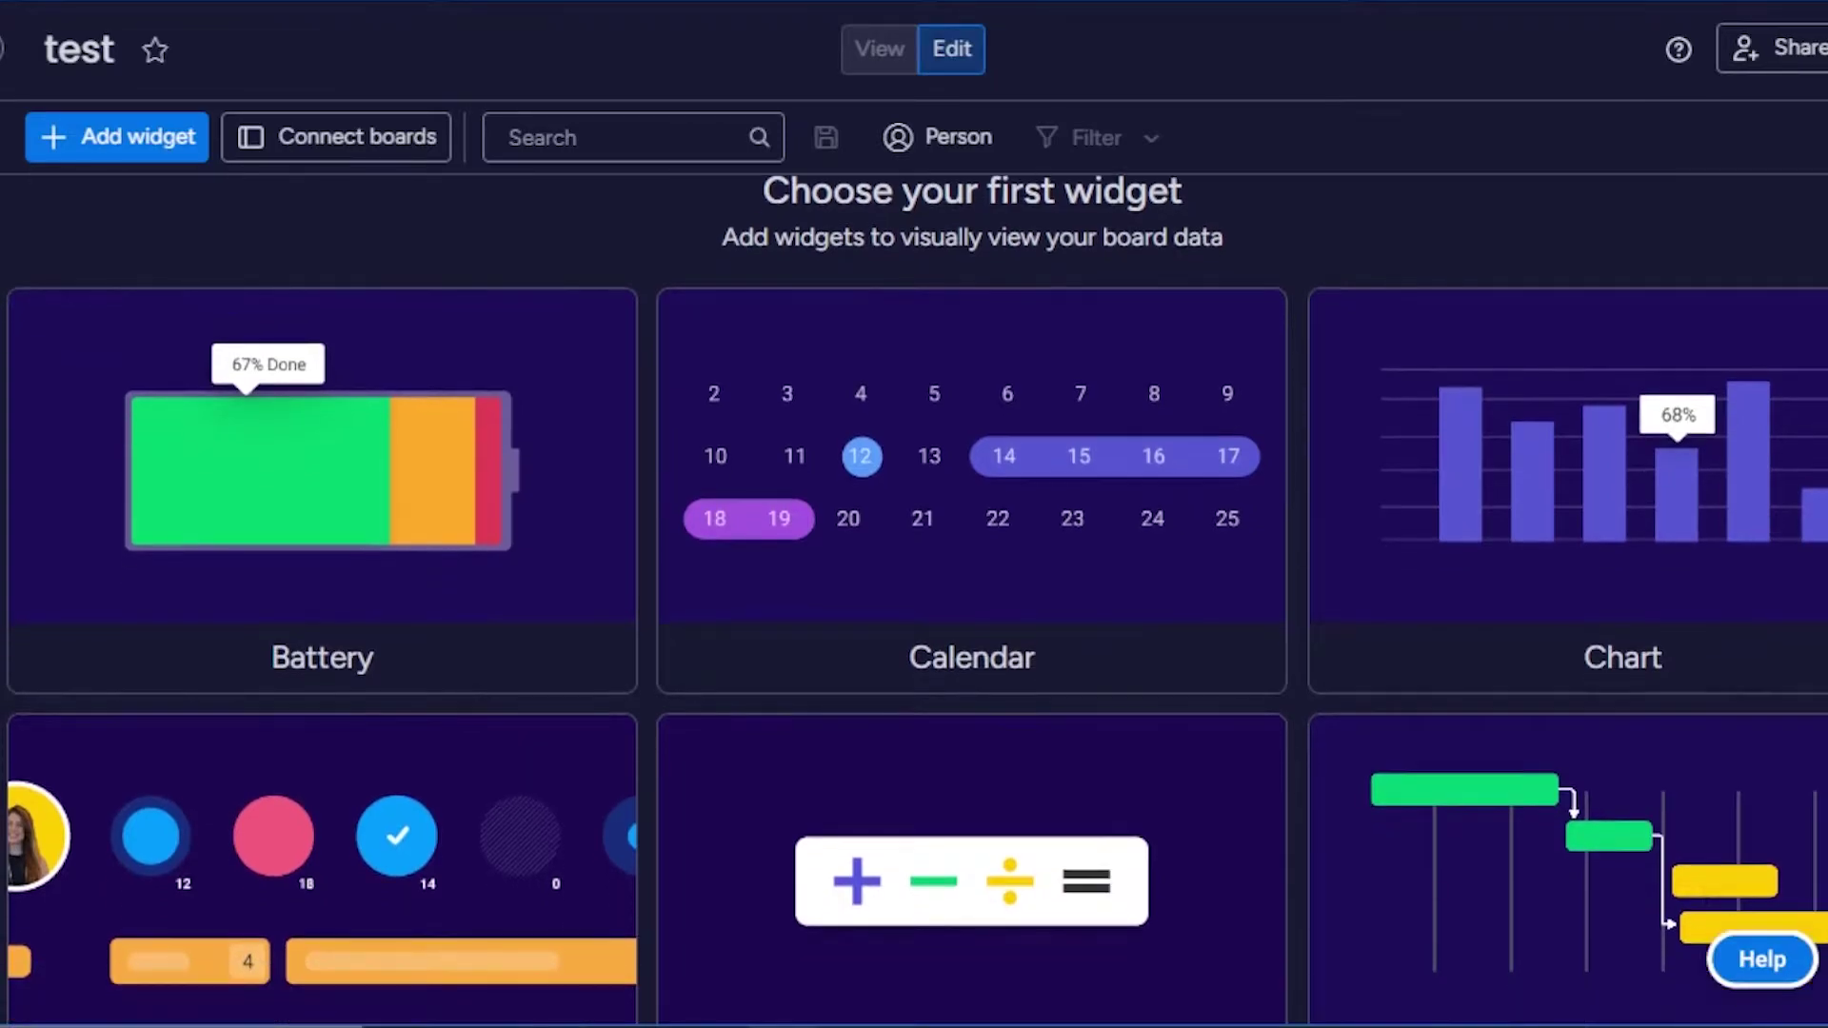
pyautogui.scroll(4, 914, 599)
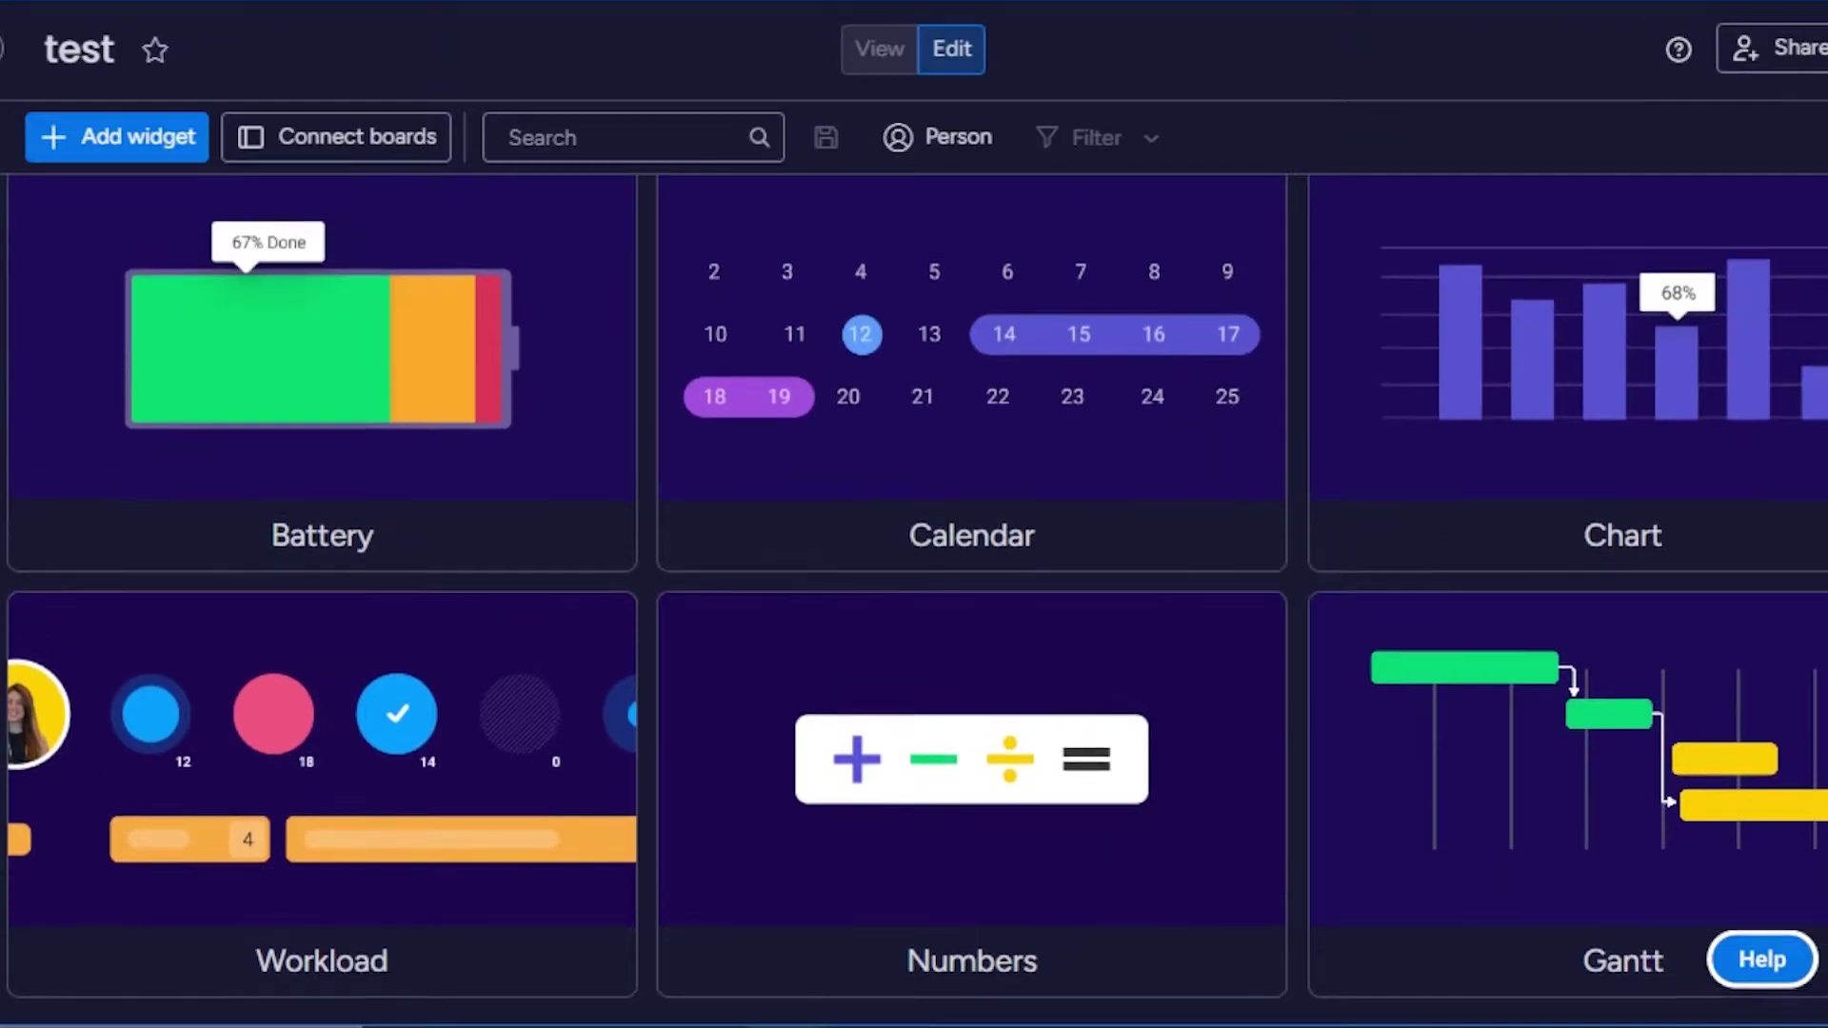
pyautogui.scroll(2, 914, 600)
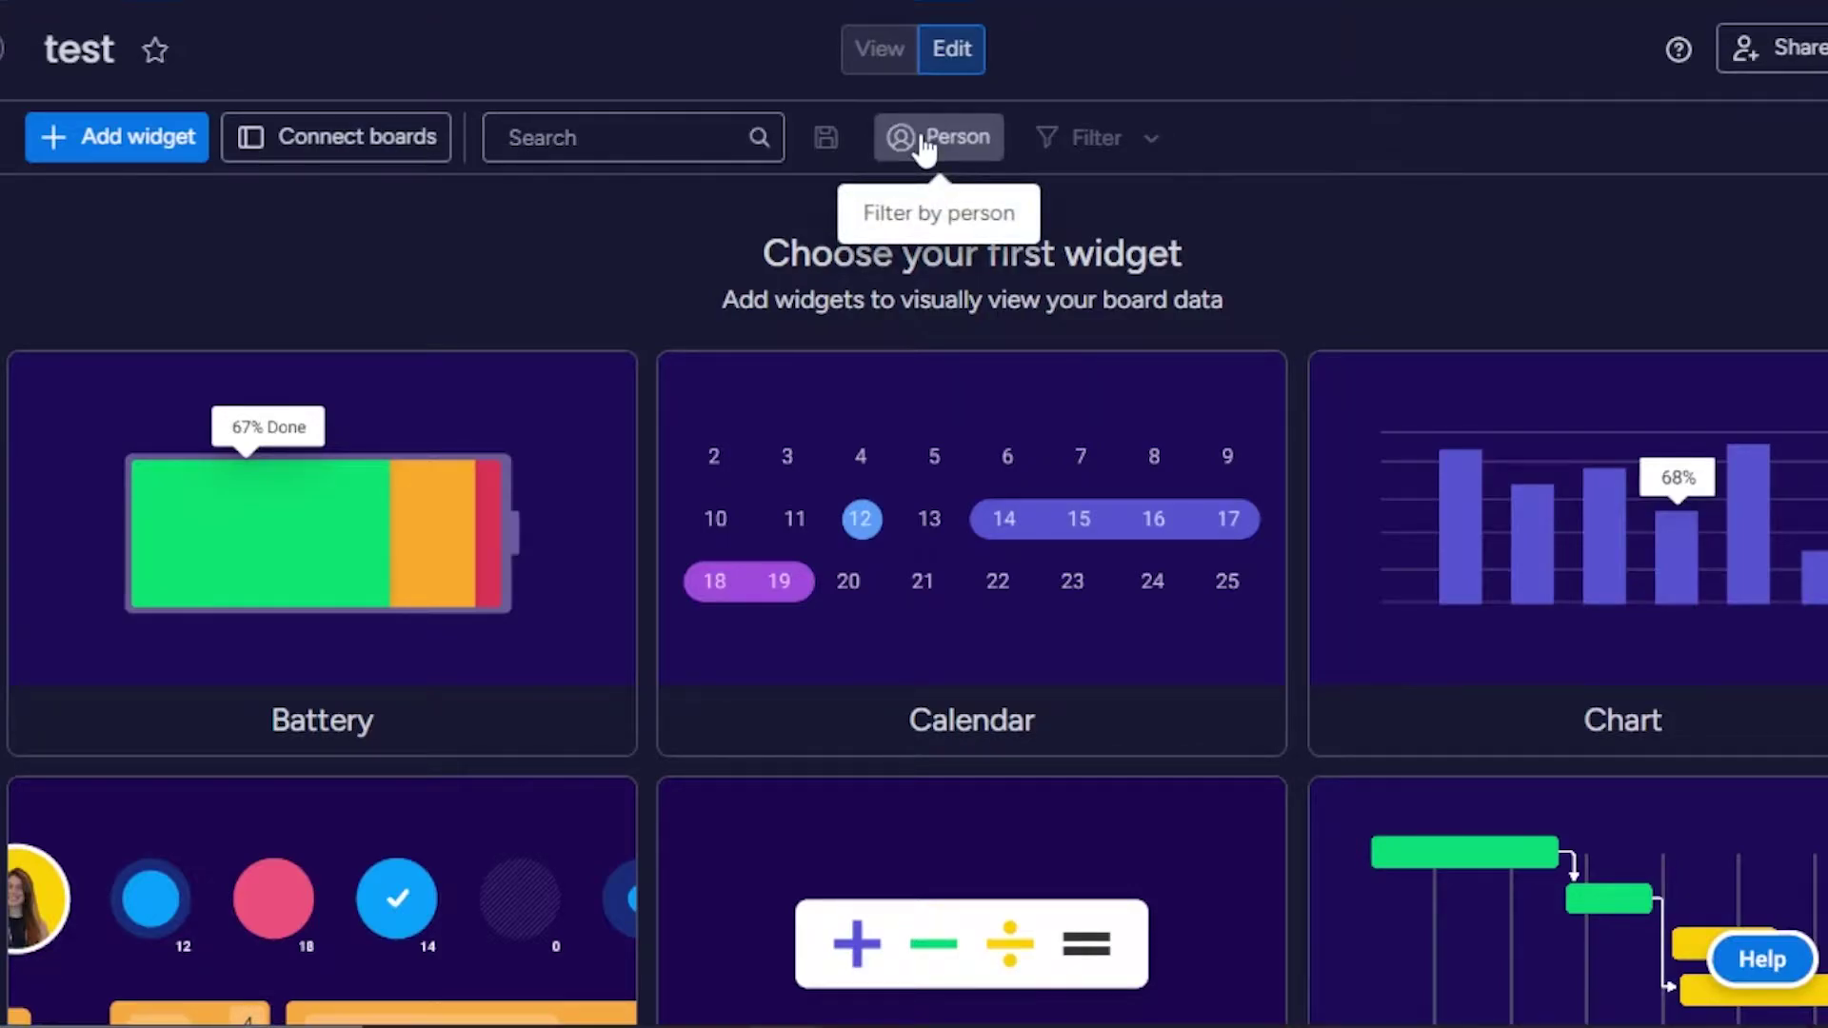
pyautogui.click(912, 150)
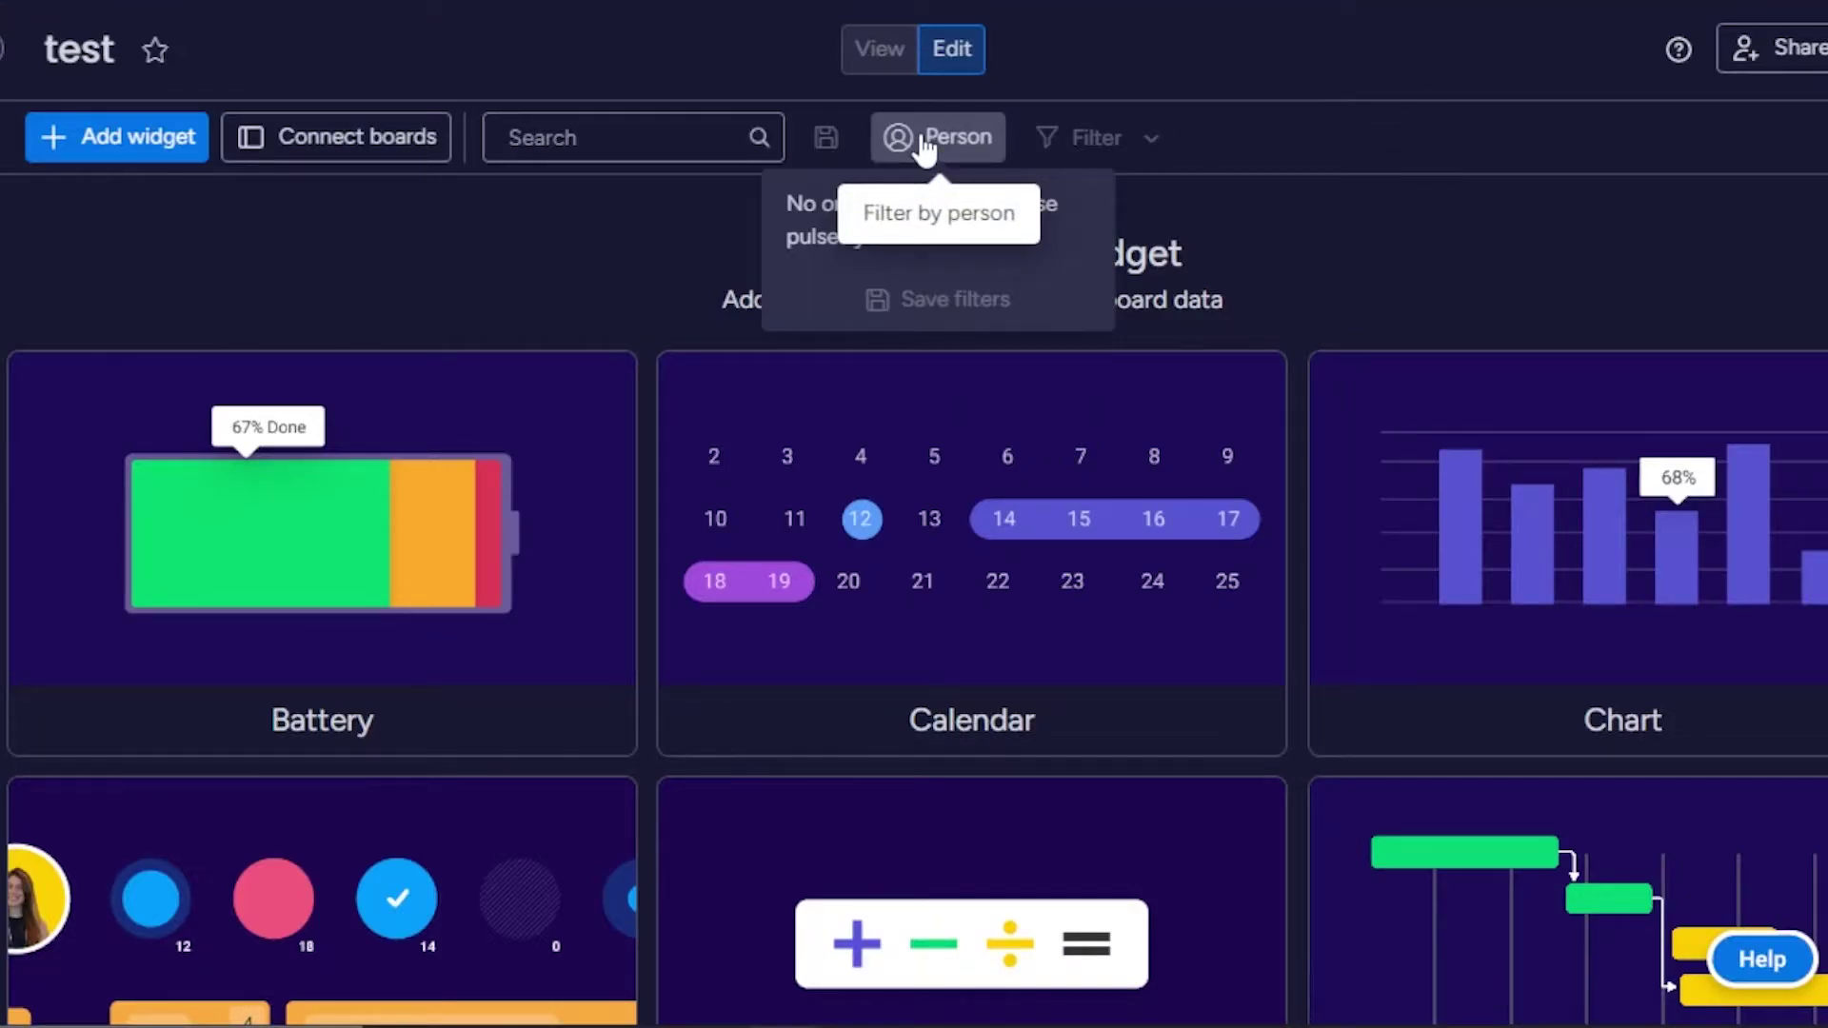
pyautogui.click(1247, 180)
pyautogui.click(1681, 70)
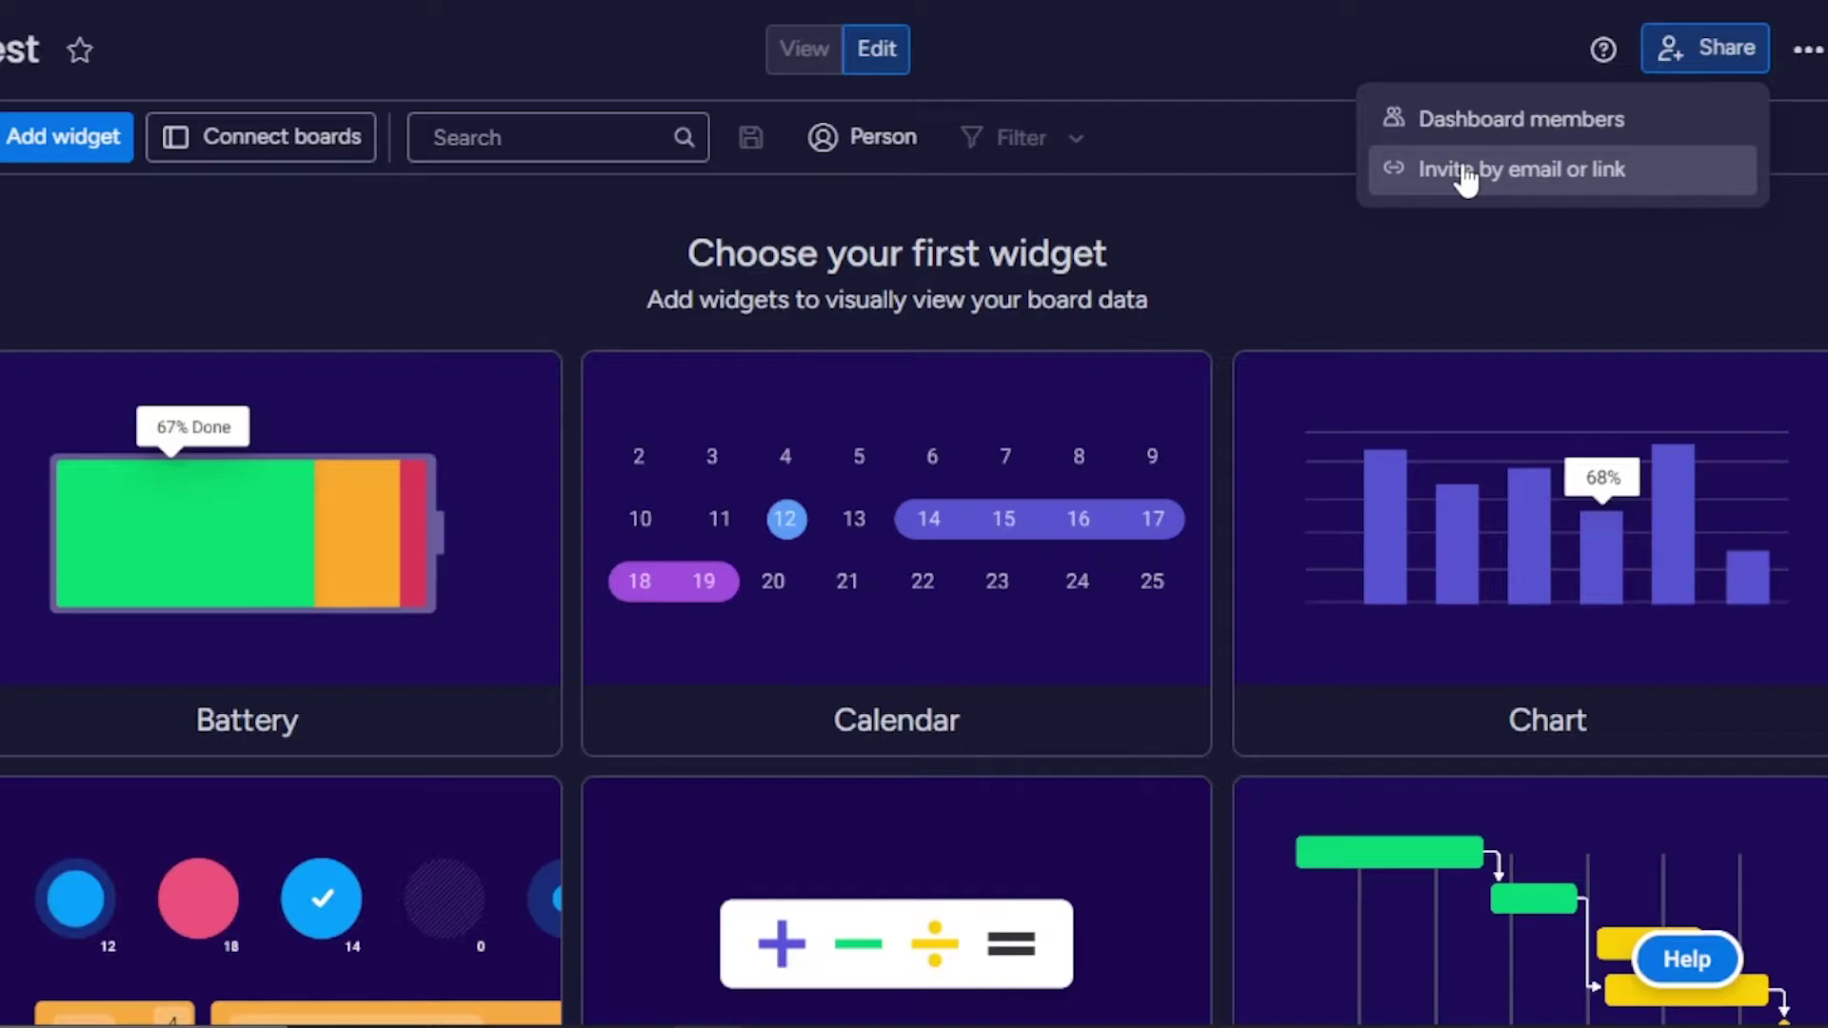
pyautogui.click(1511, 171)
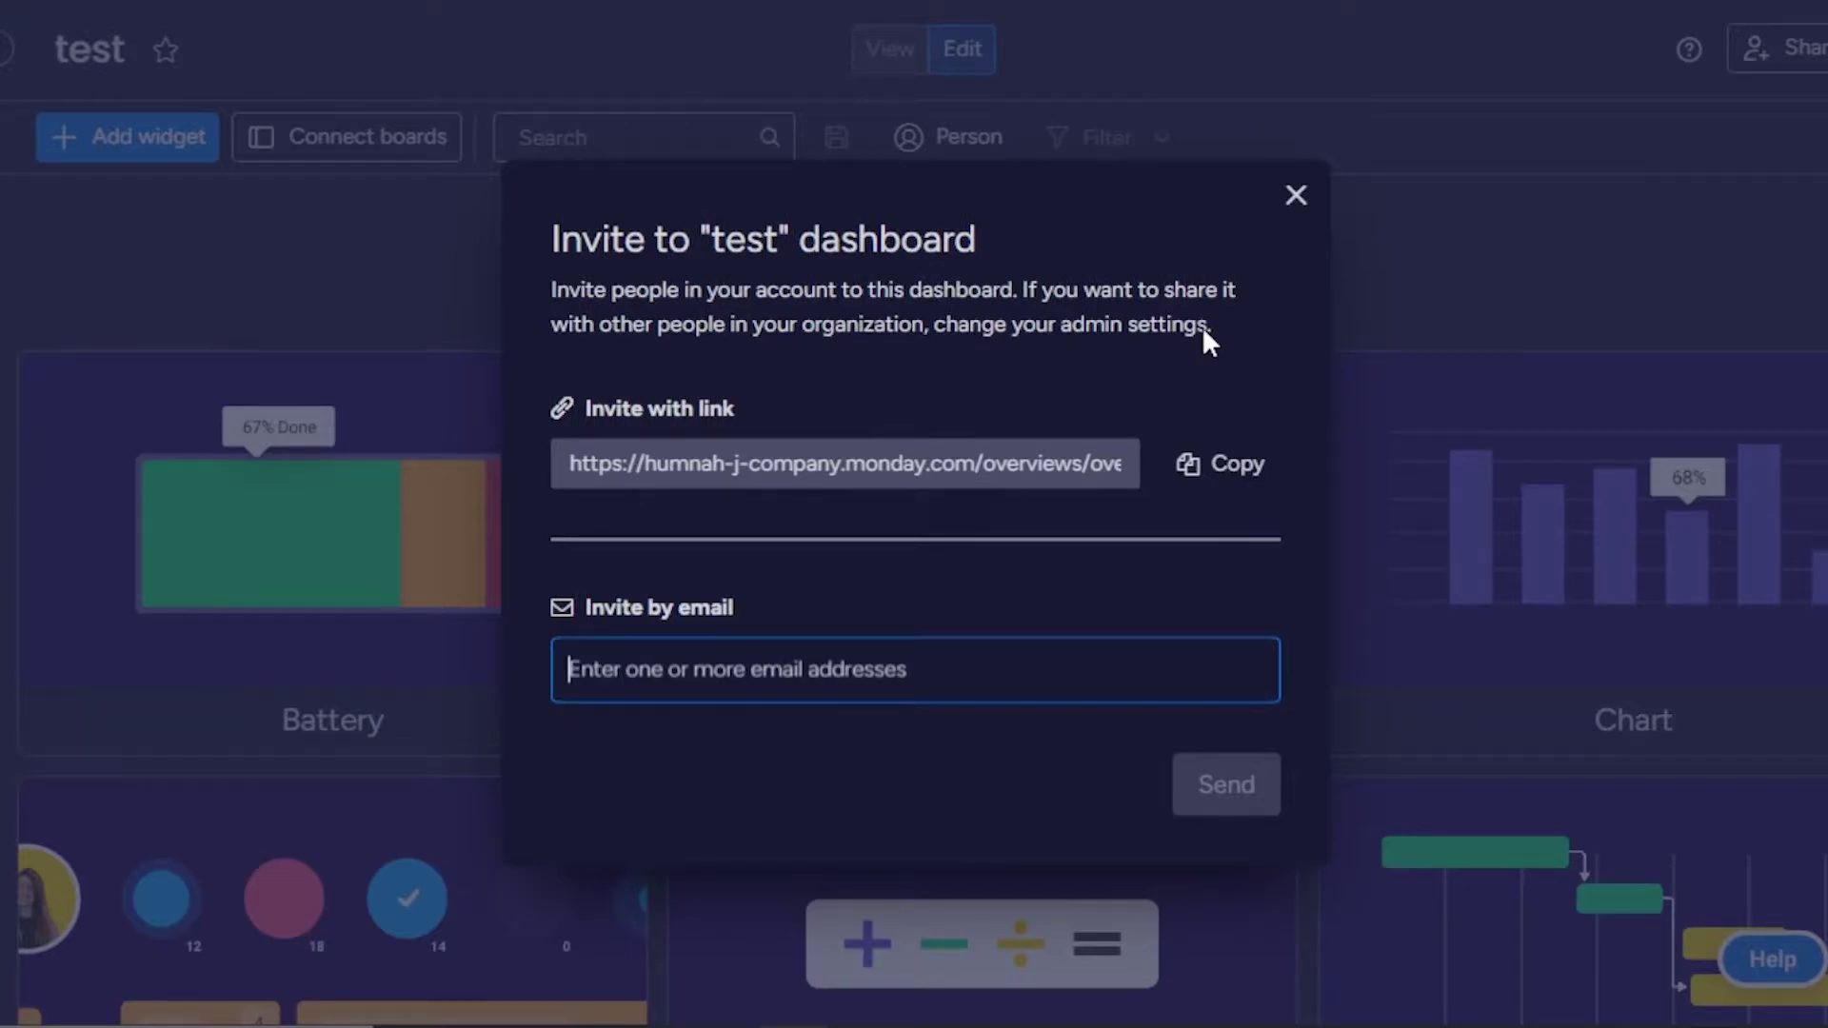
pyautogui.click(1291, 198)
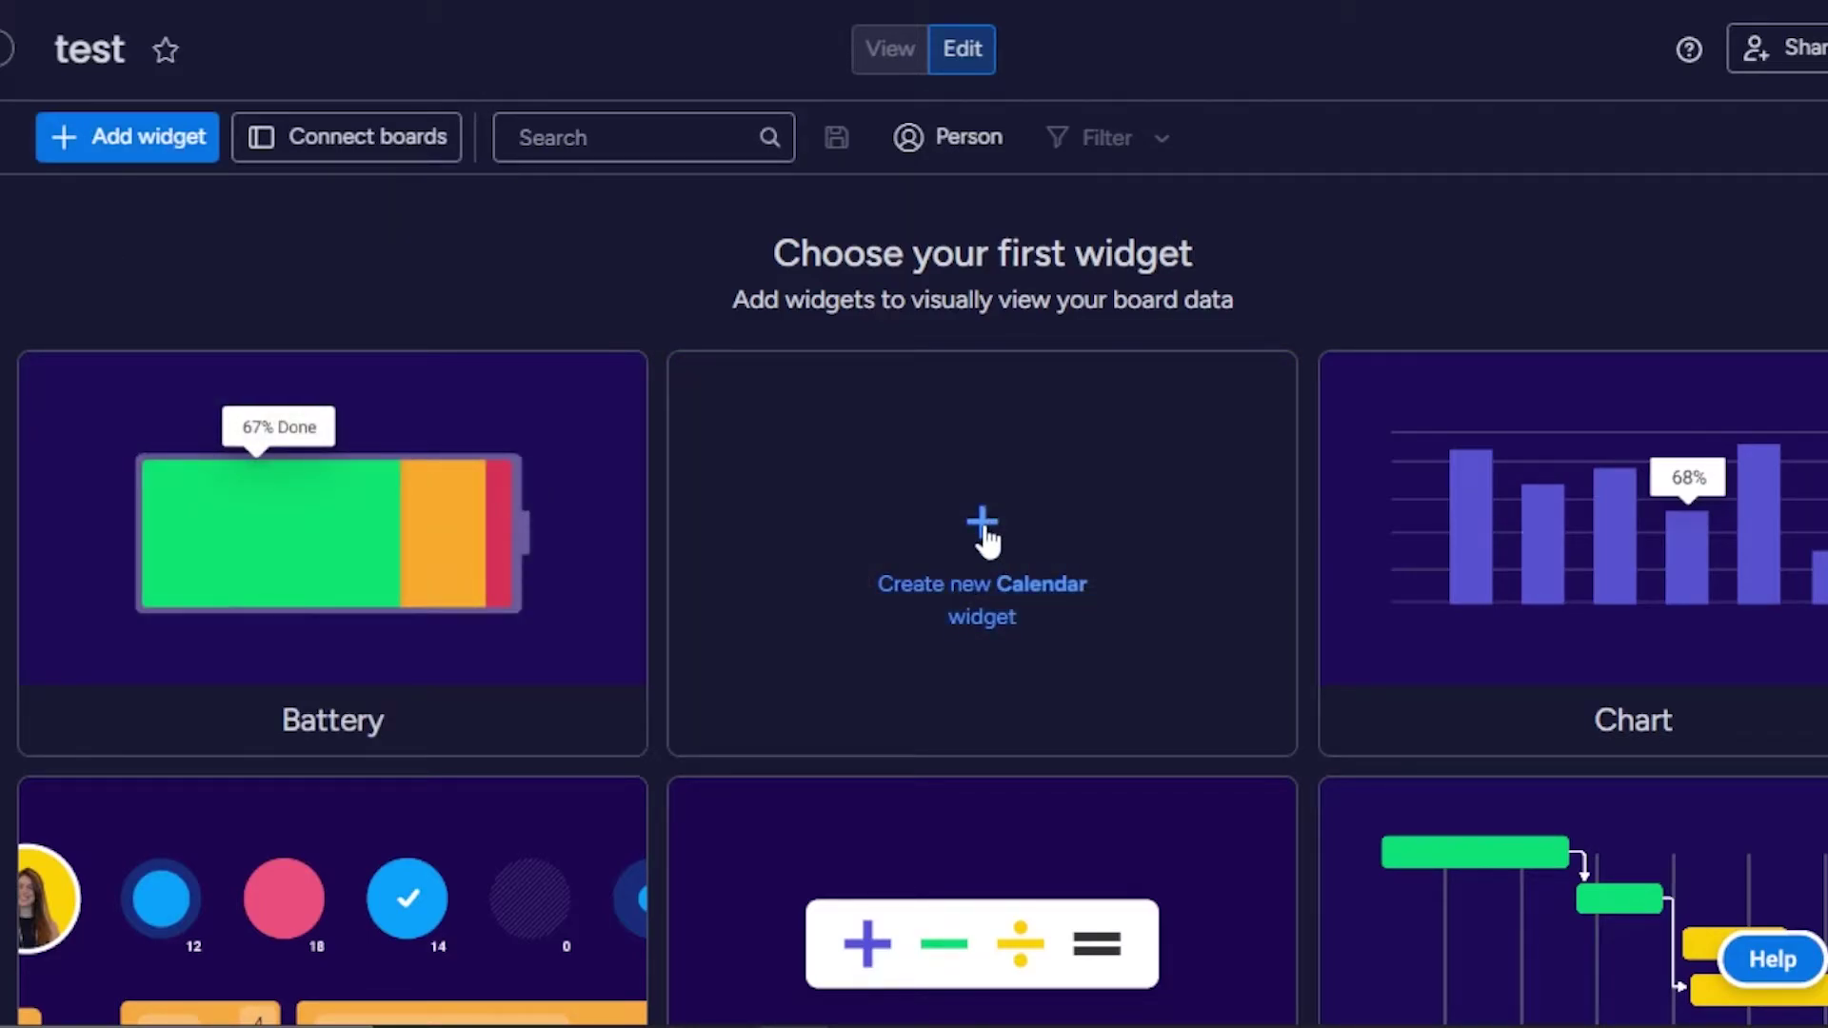
# Step: Add a Calendar widget connected to the 'my task man.' and Single Project boards
pyautogui.click(985, 537)
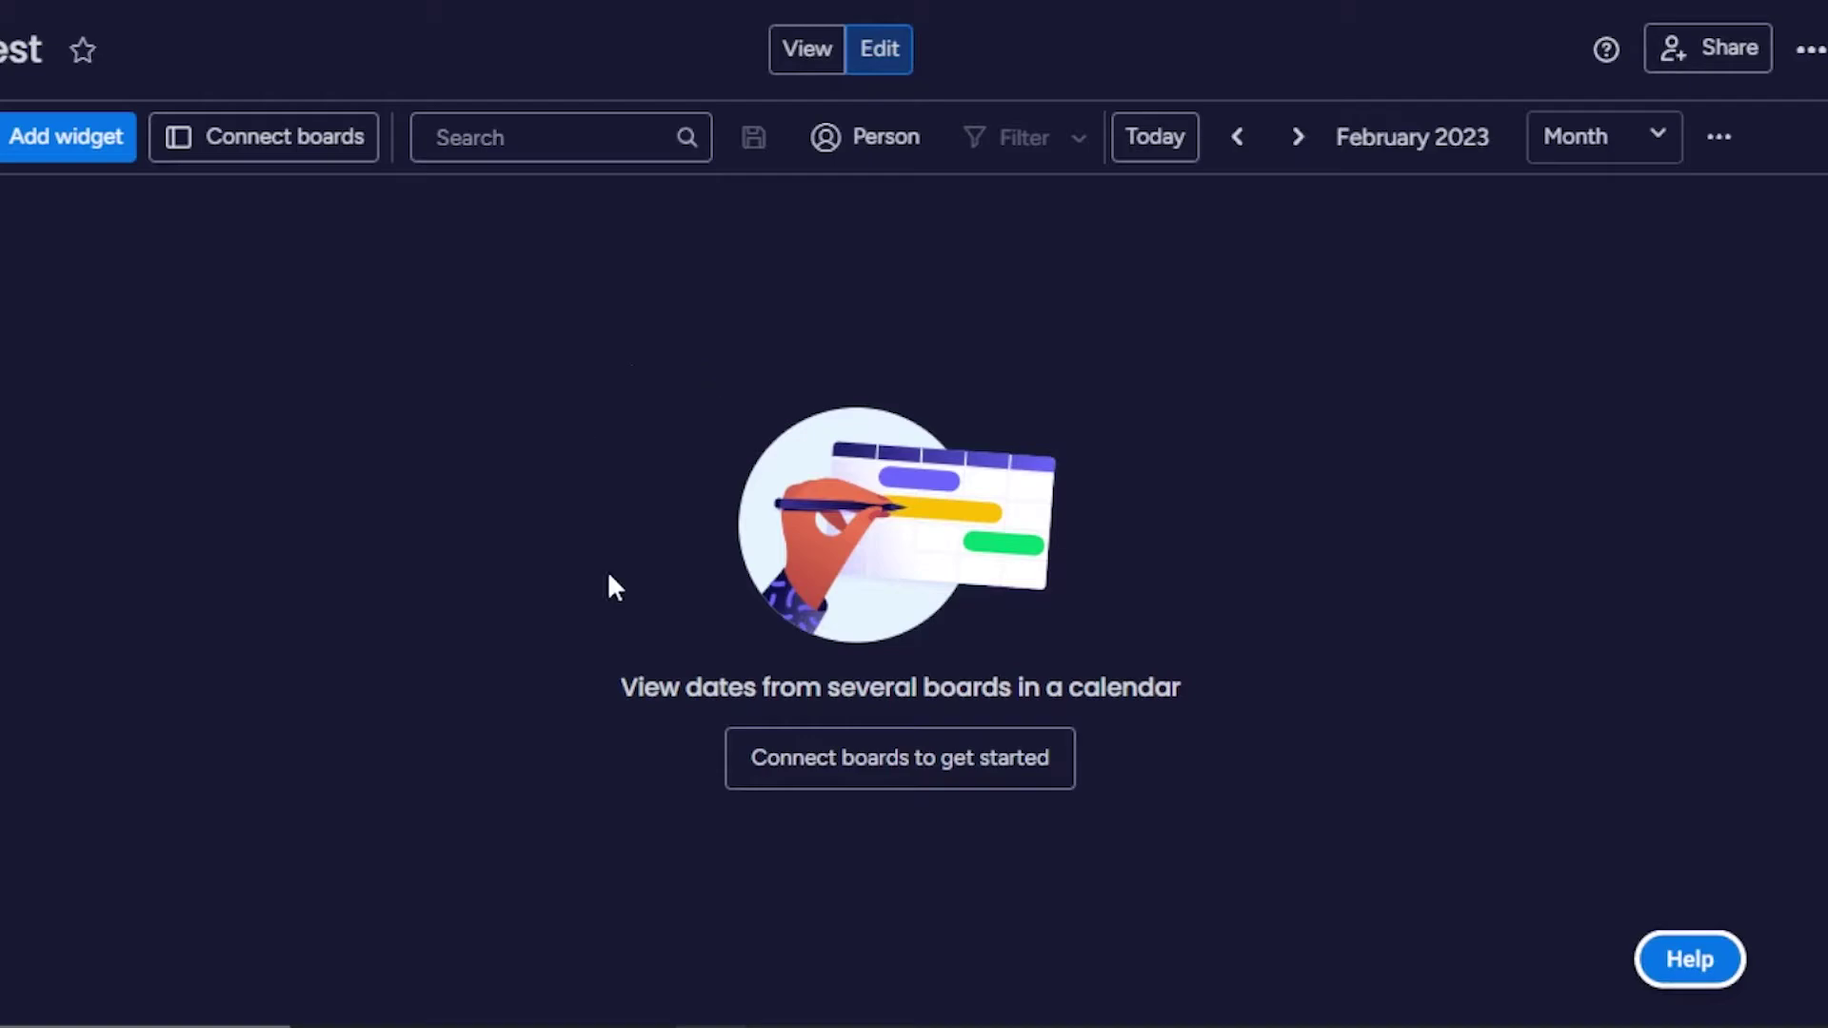
pyautogui.click(860, 776)
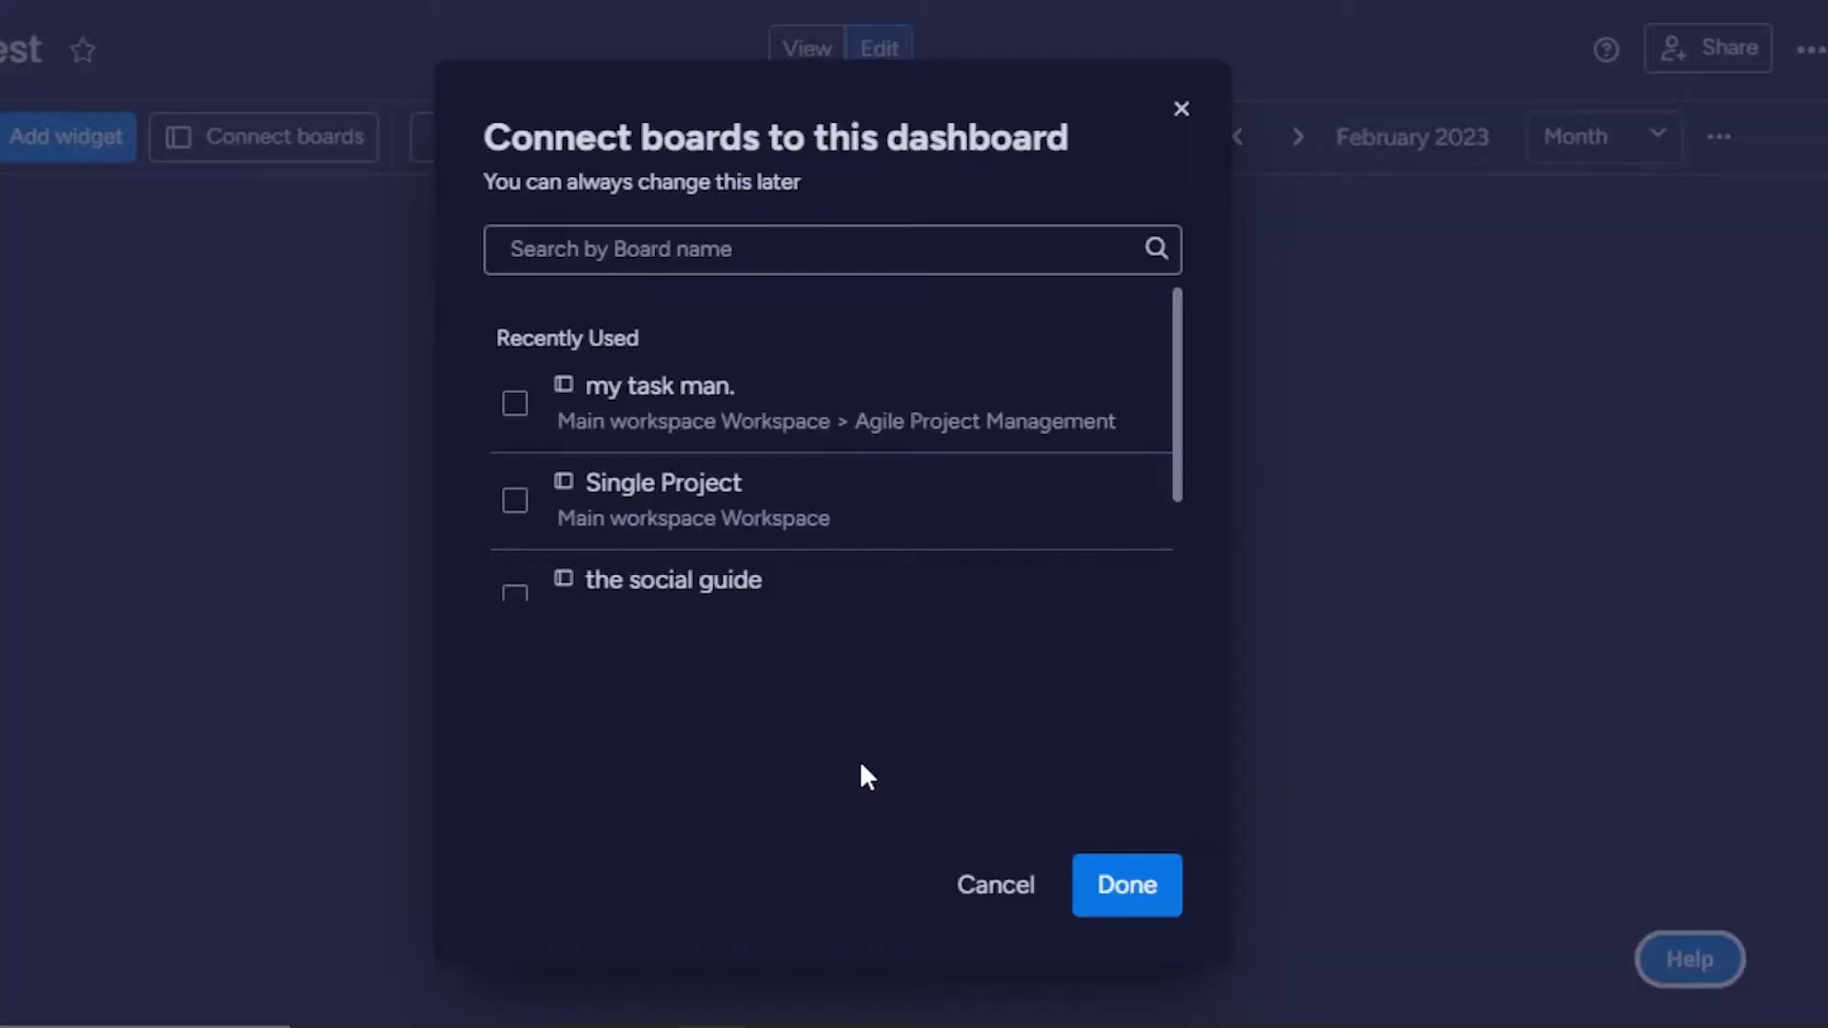
pyautogui.click(514, 404)
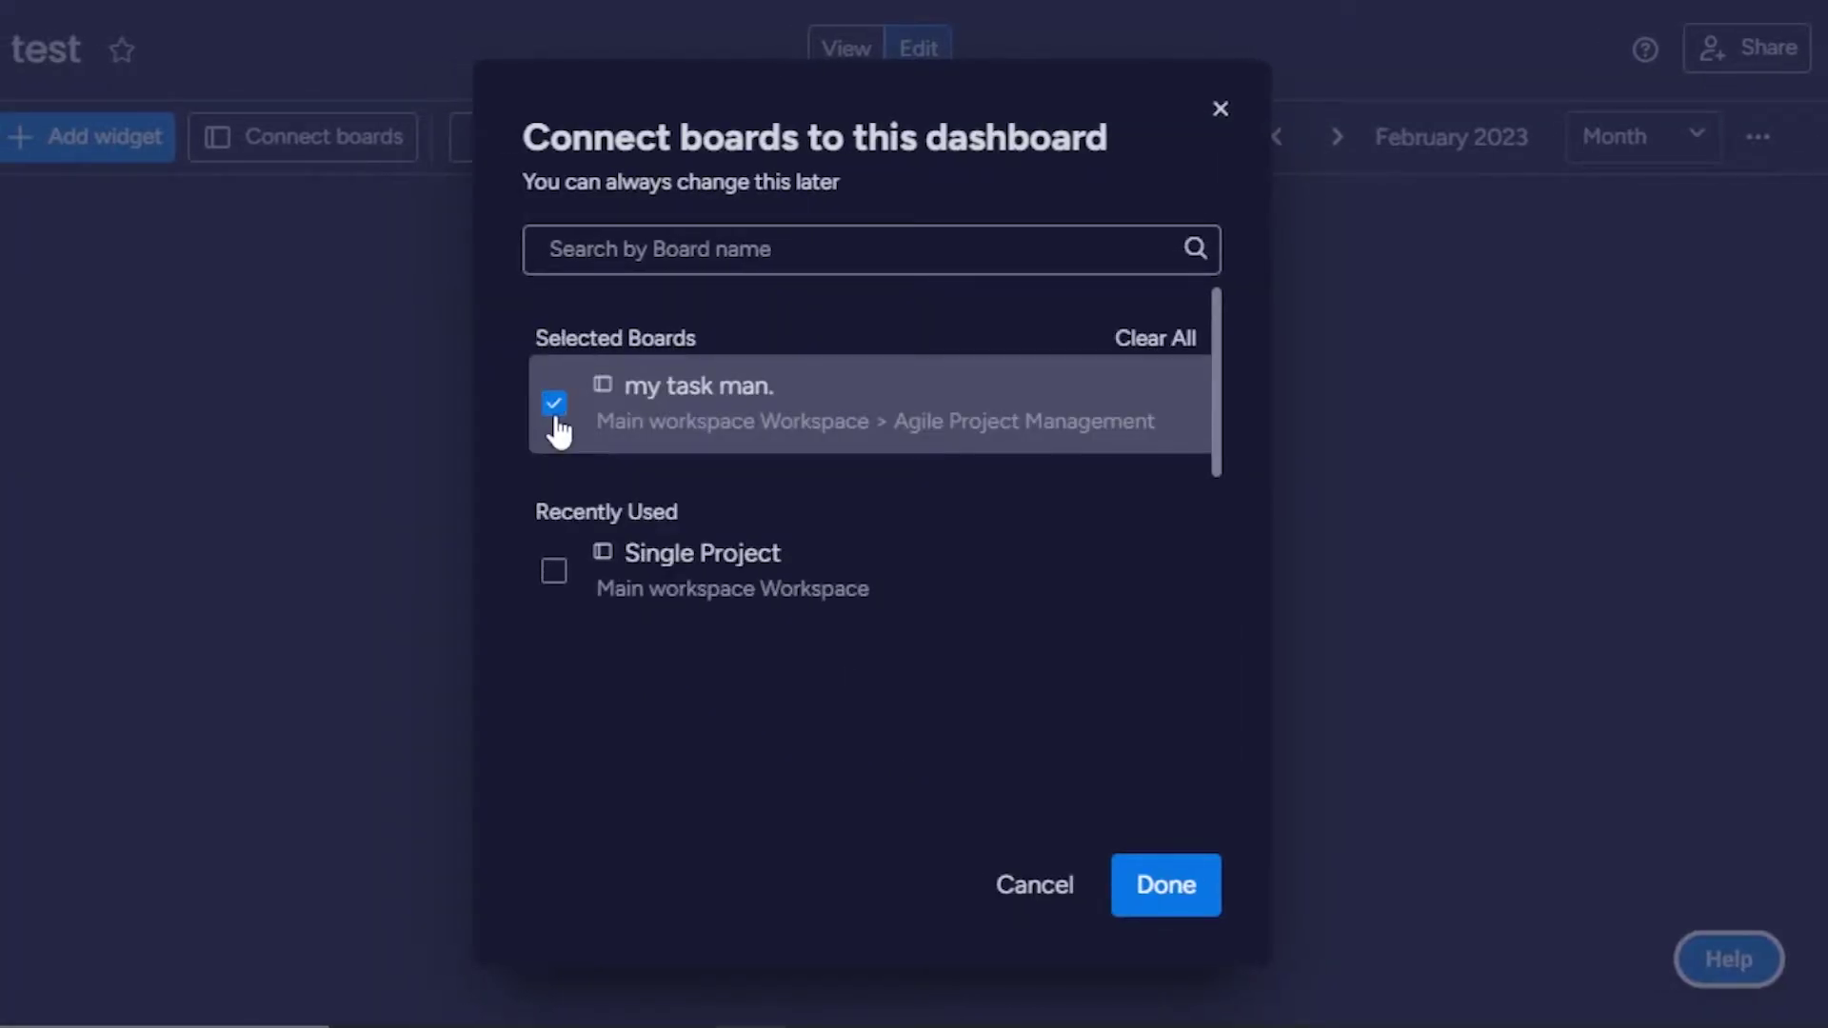
pyautogui.click(555, 570)
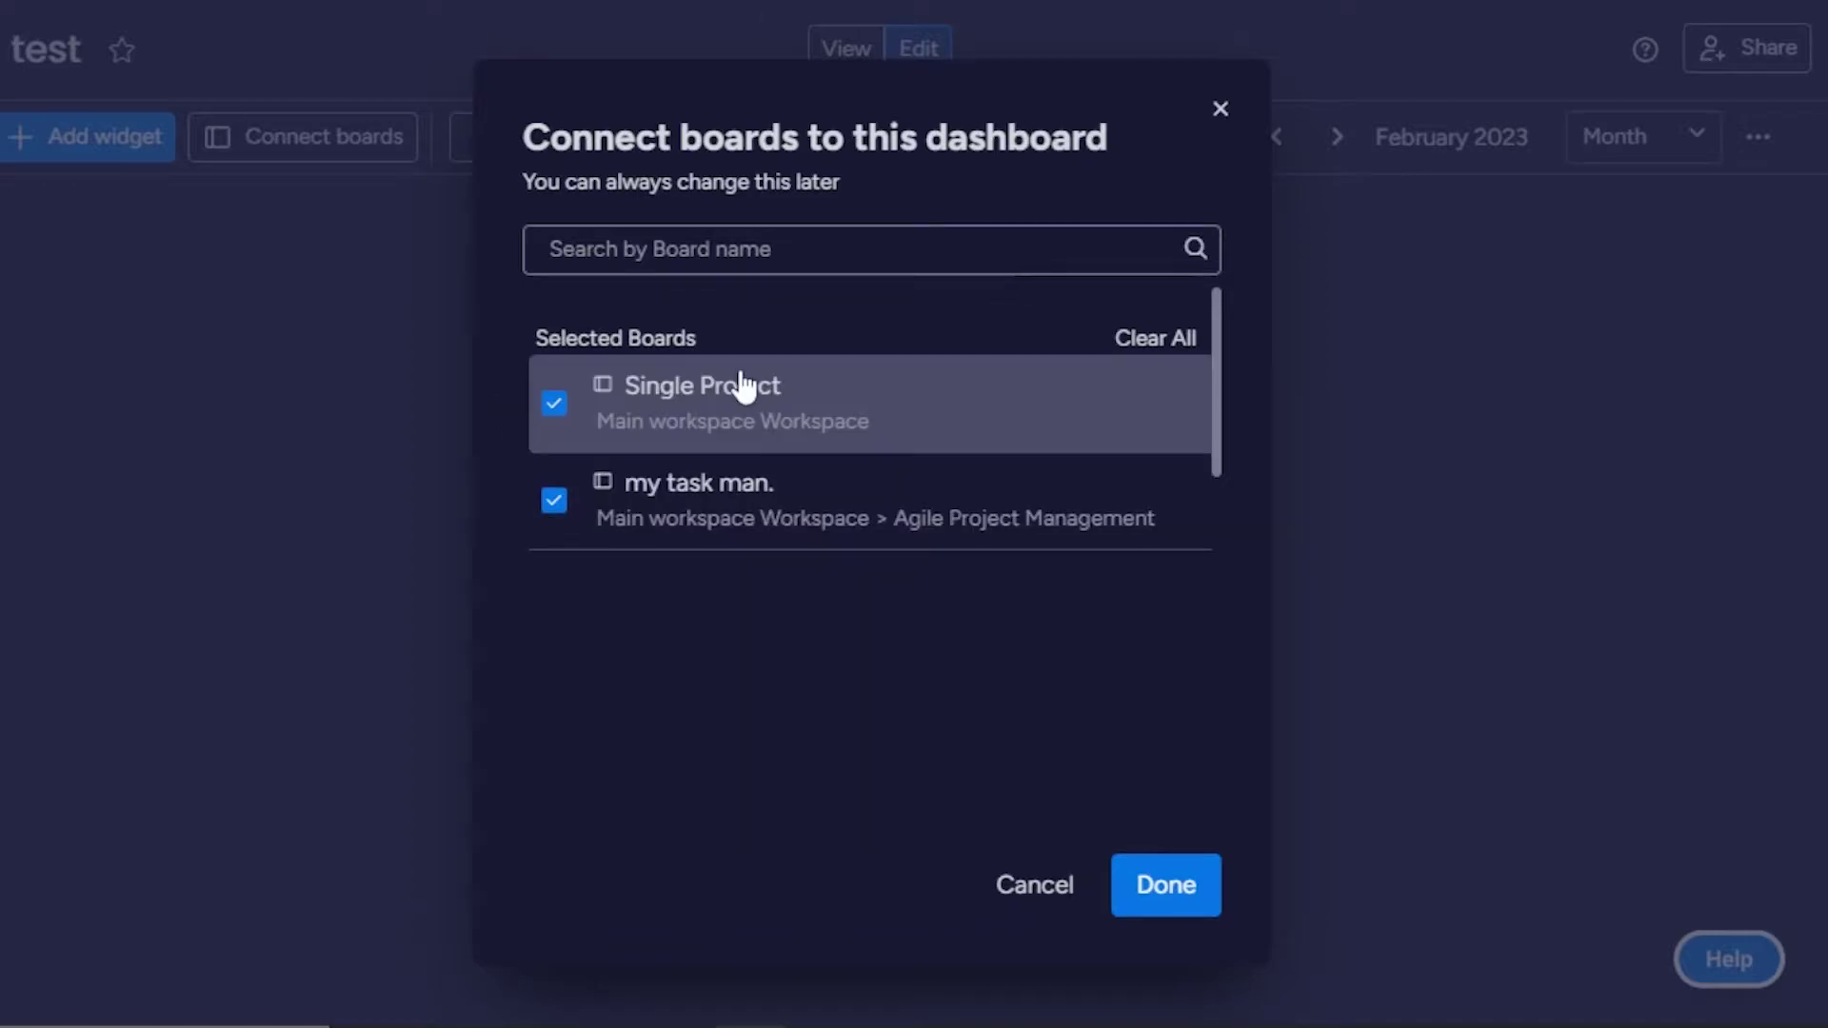
pyautogui.click(1162, 881)
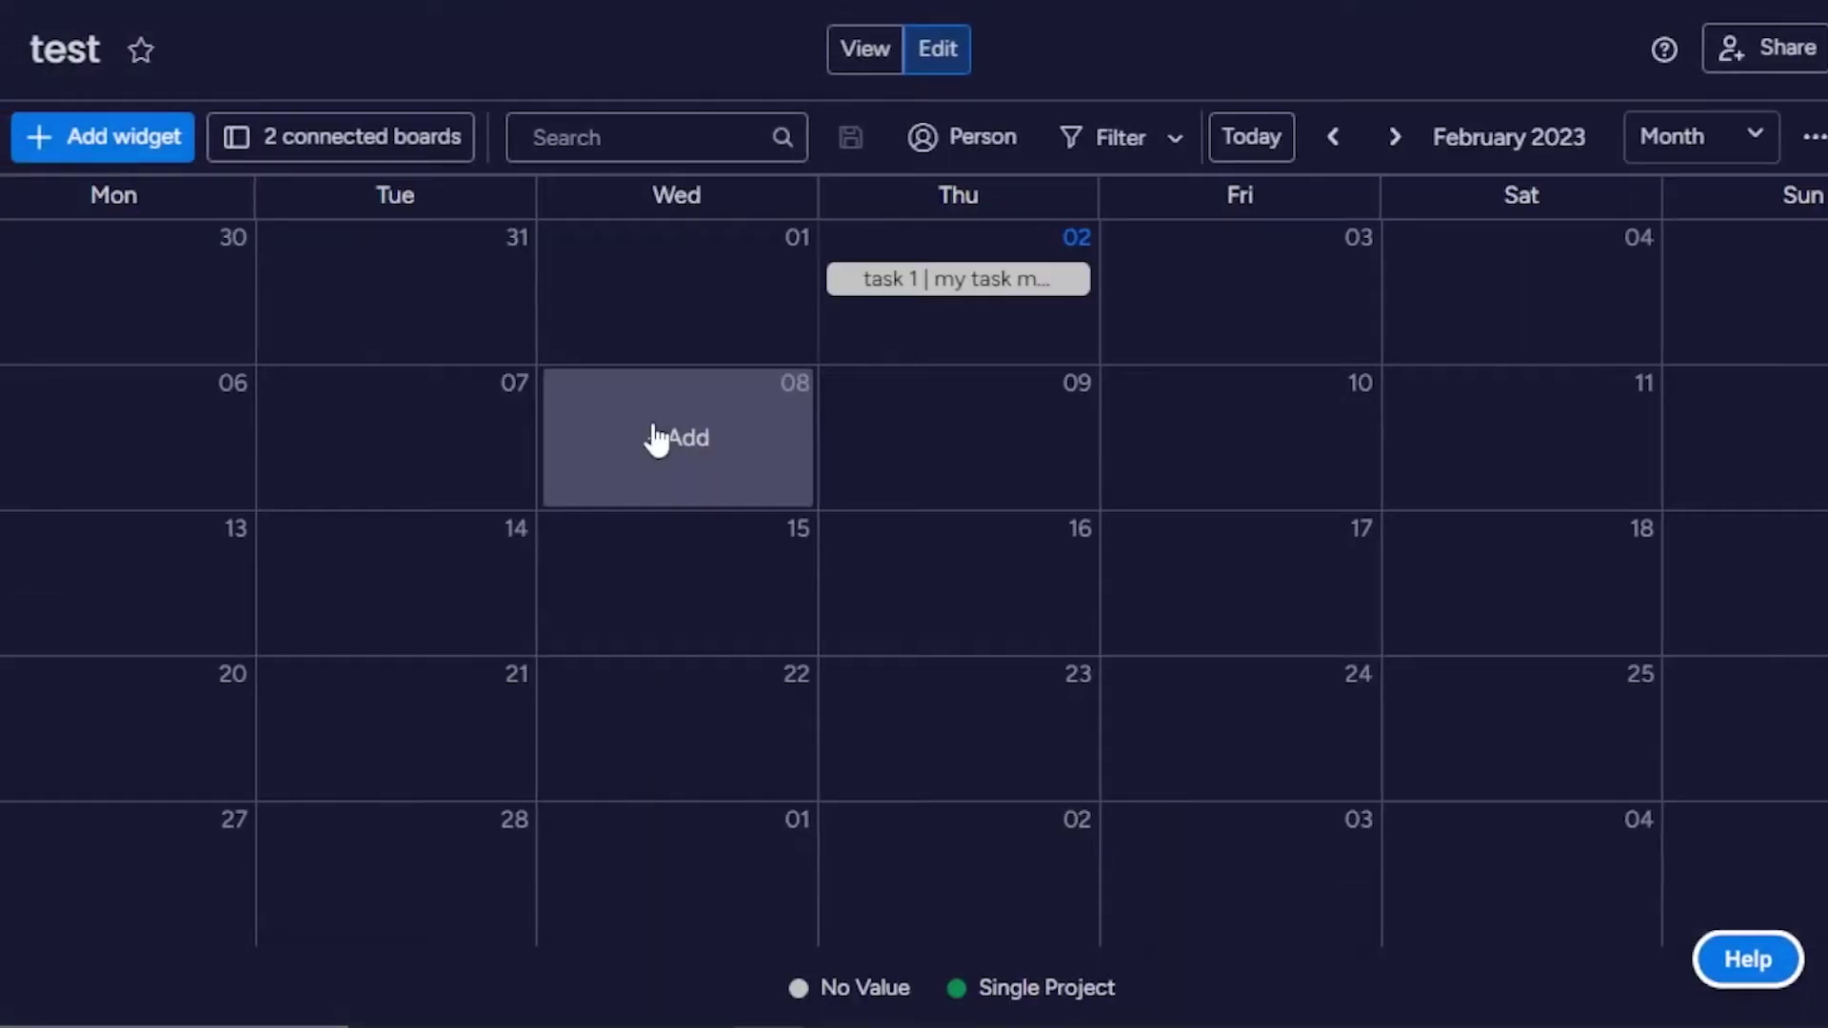
# Step: Add a Chart widget below the calendar showing status and priority counts
pyautogui.click(160, 138)
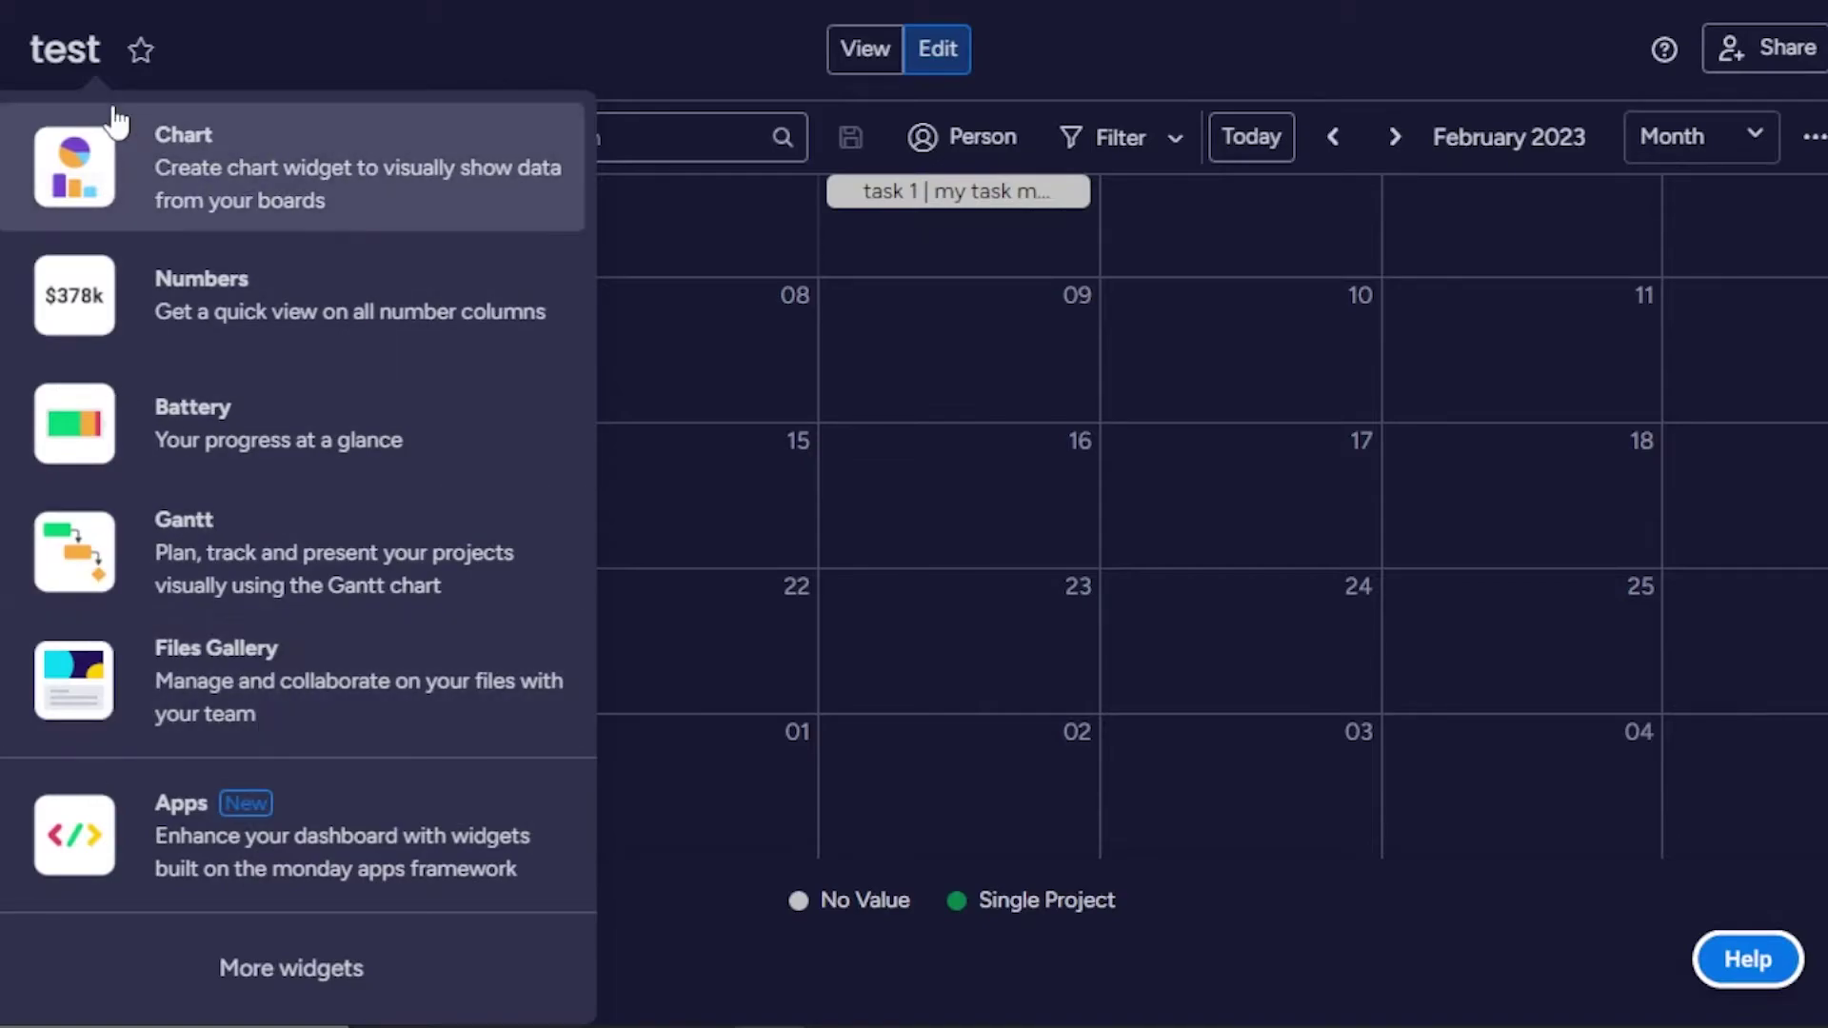
pyautogui.click(544, 26)
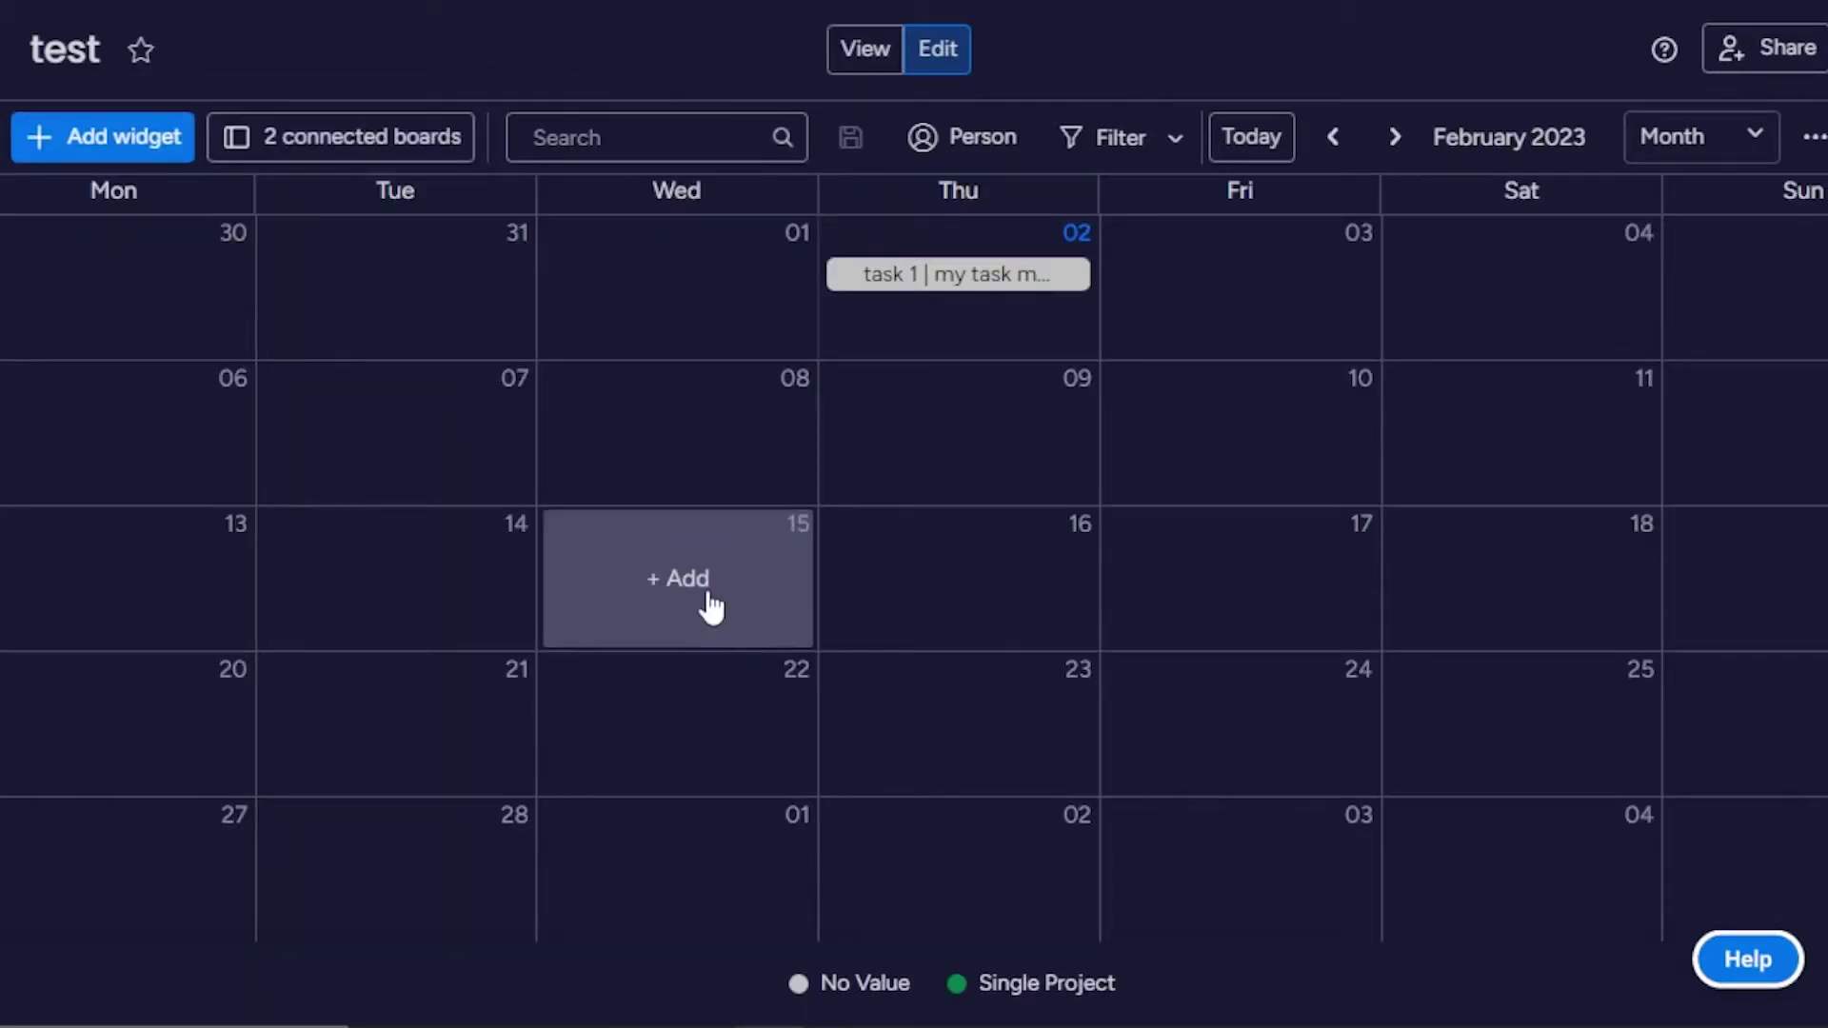
pyautogui.click(70, 141)
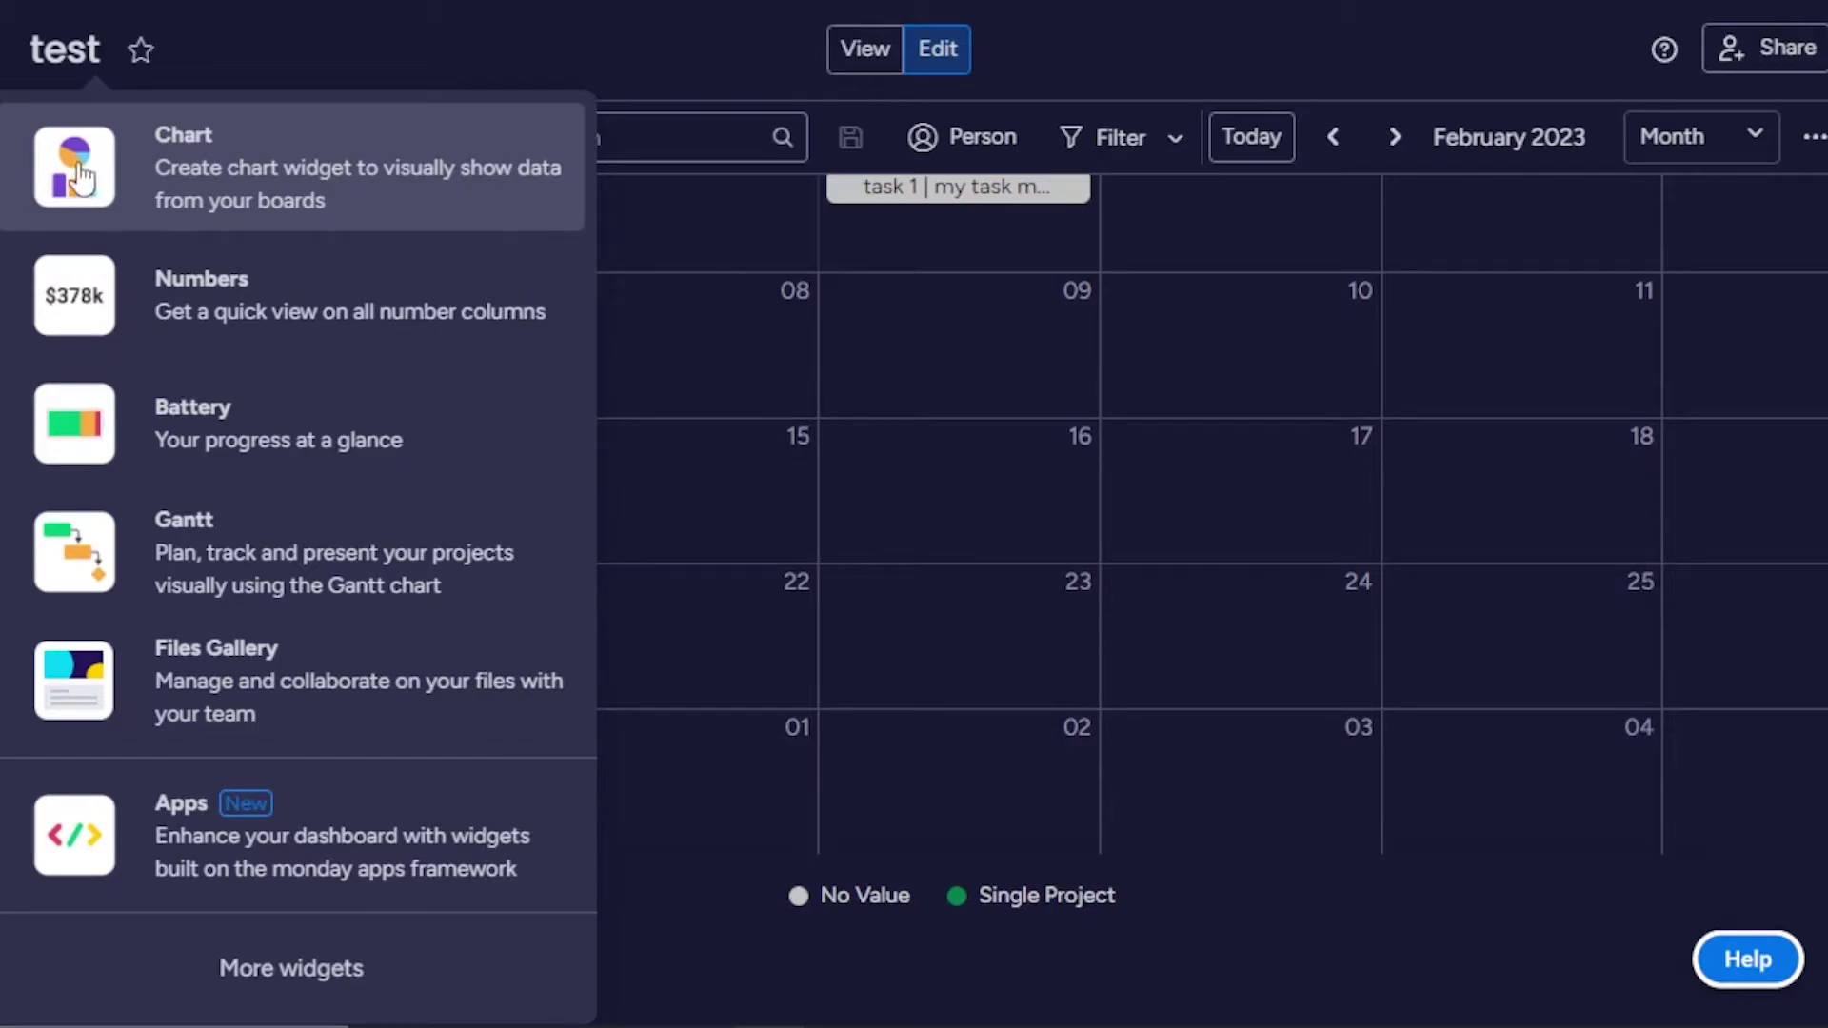
pyautogui.click(81, 176)
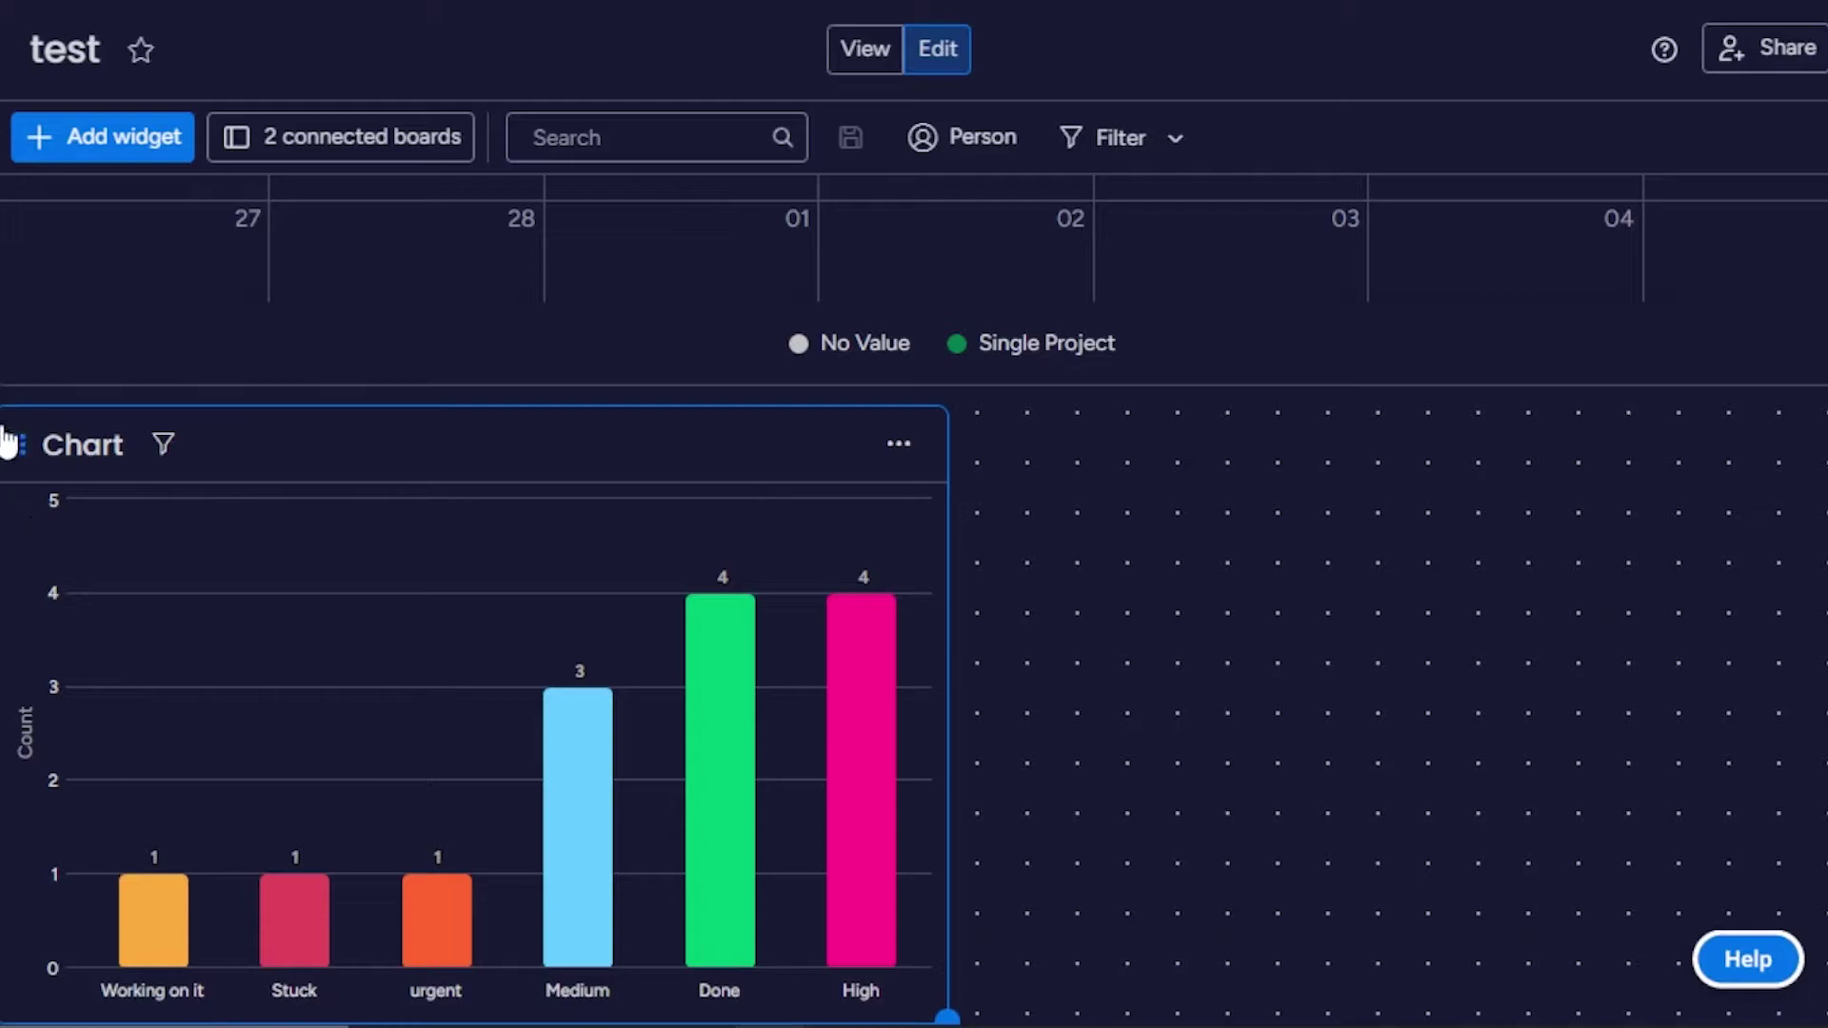
# Step: Move the Chart widget up and to the left, then bring up the widget type list
pyautogui.moveTo(358, 446); pyautogui.dragTo(665, 314)
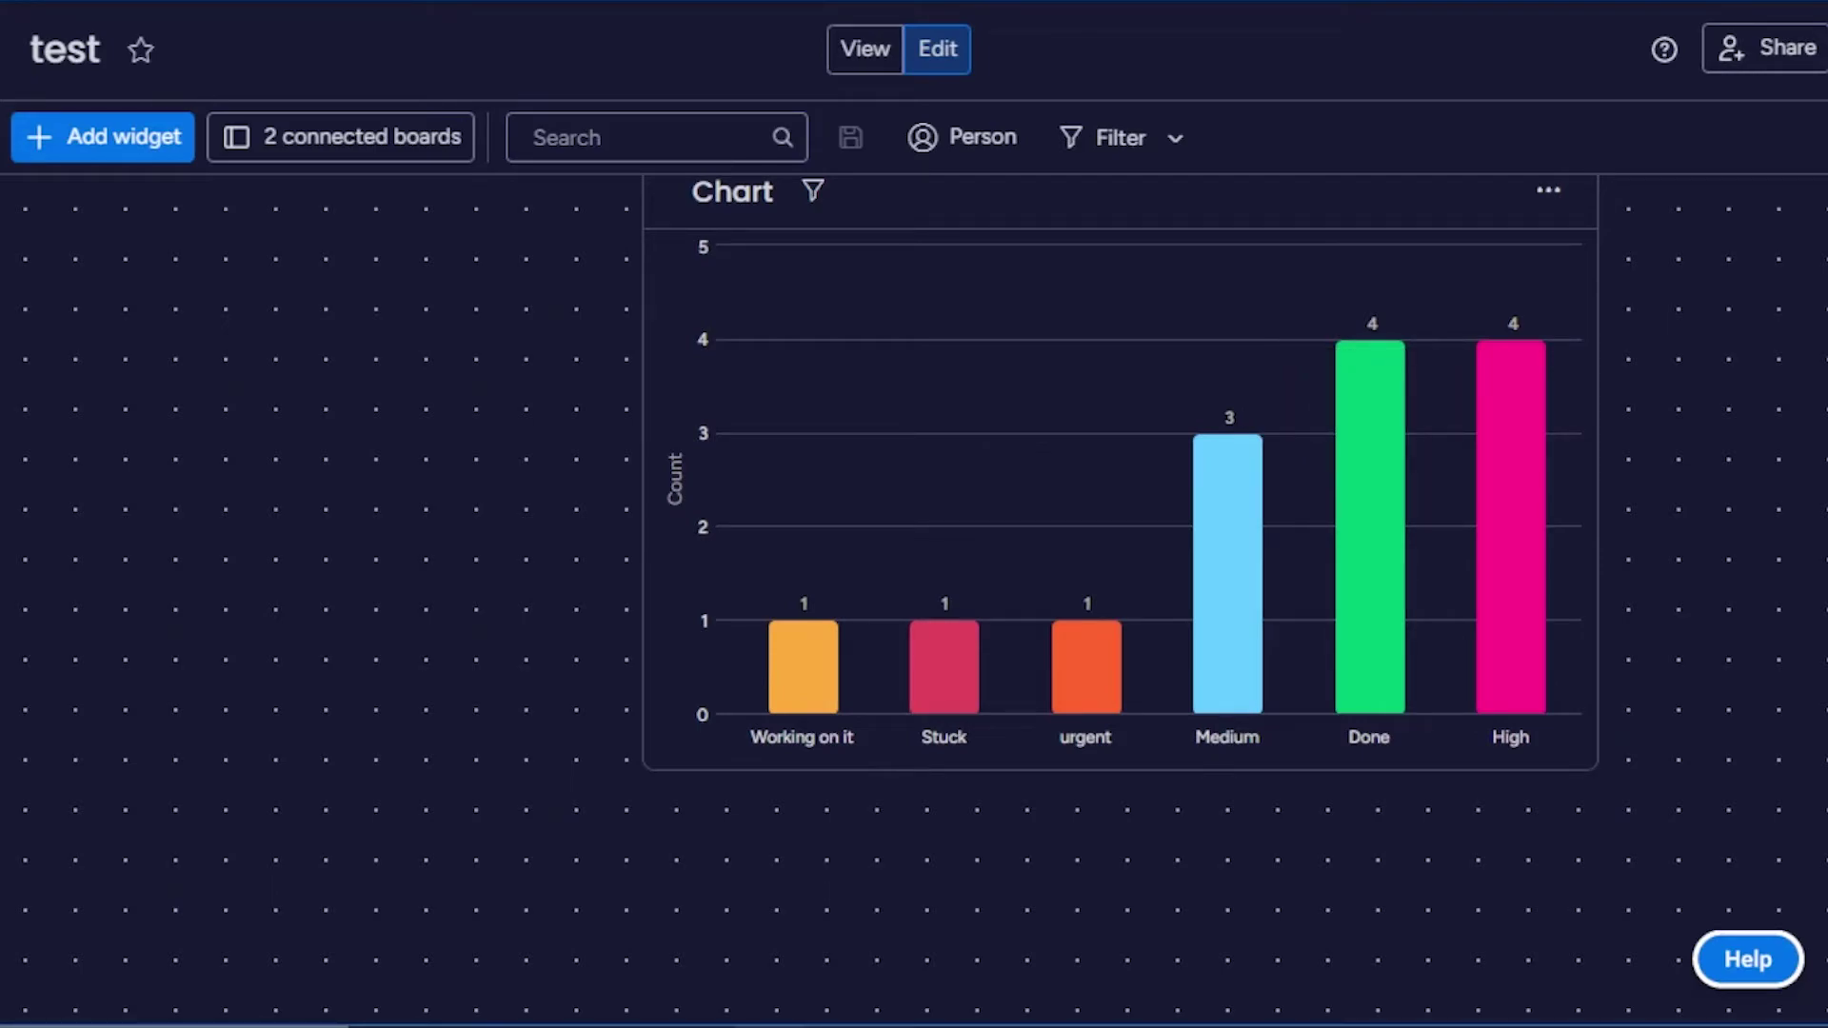
pyautogui.scroll(3, 1038, 415)
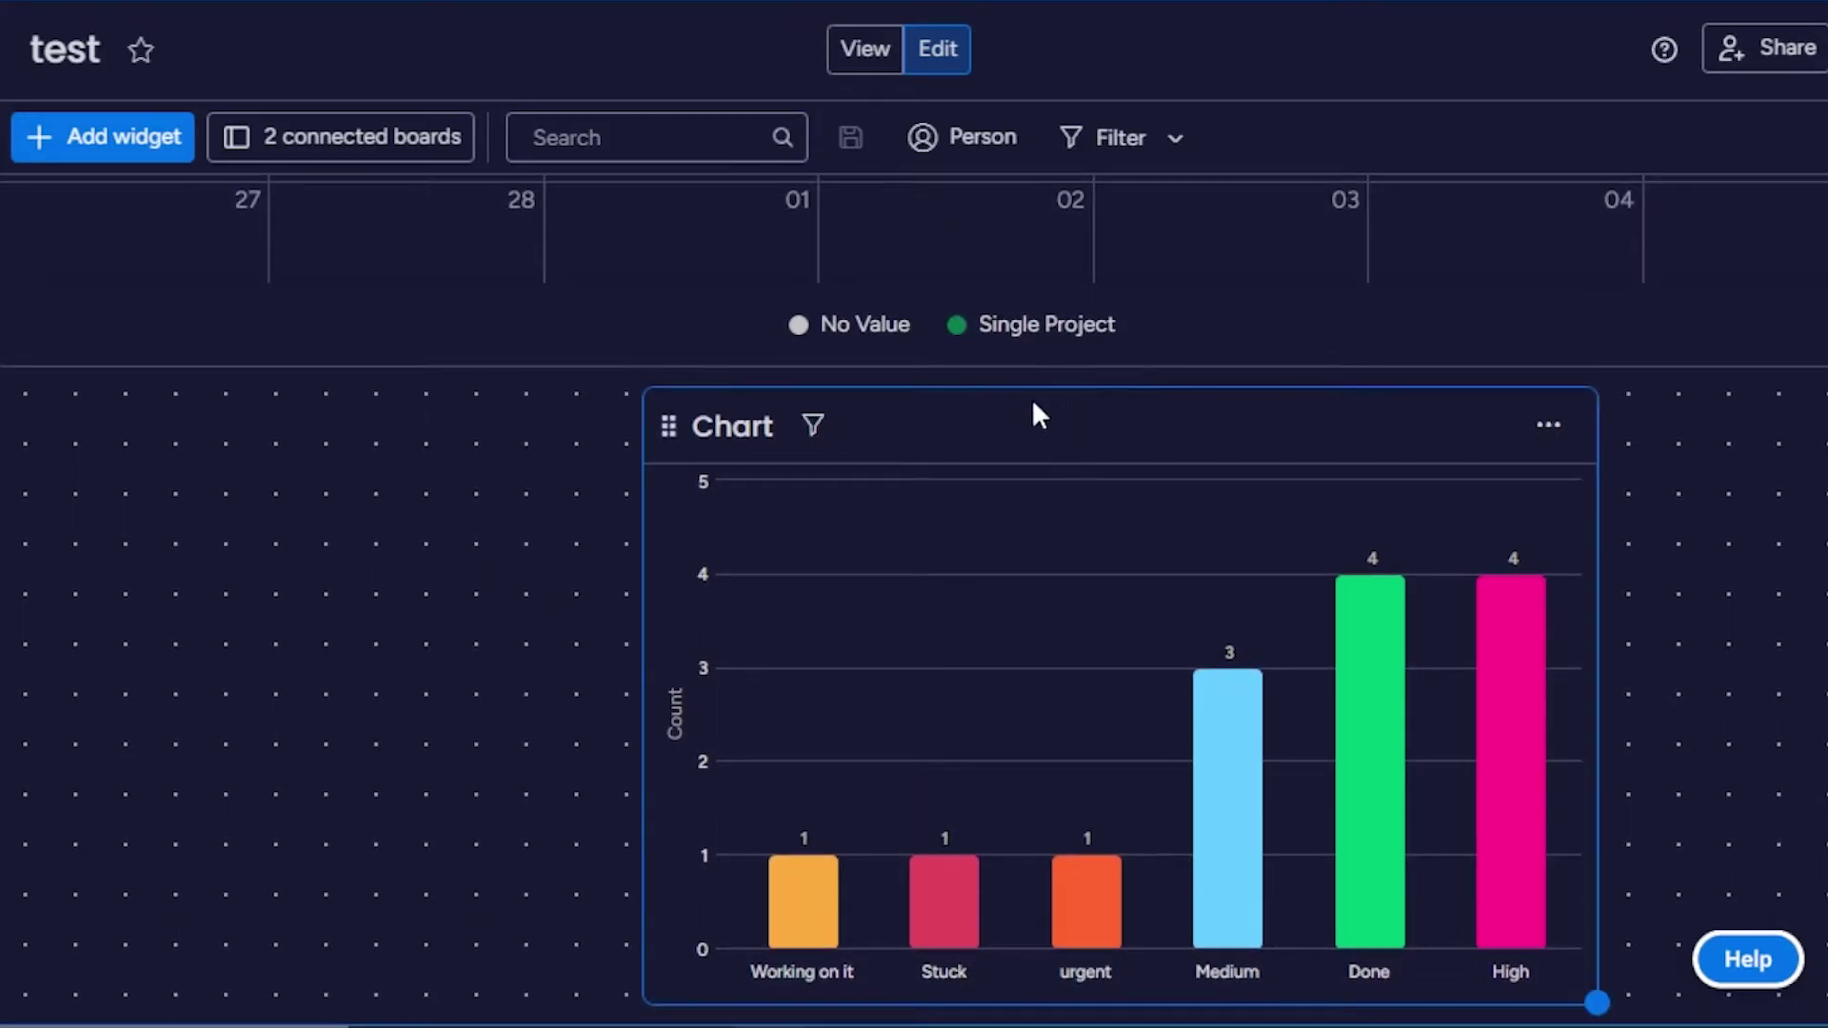
pyautogui.moveTo(669, 425); pyautogui.dragTo(34, 363)
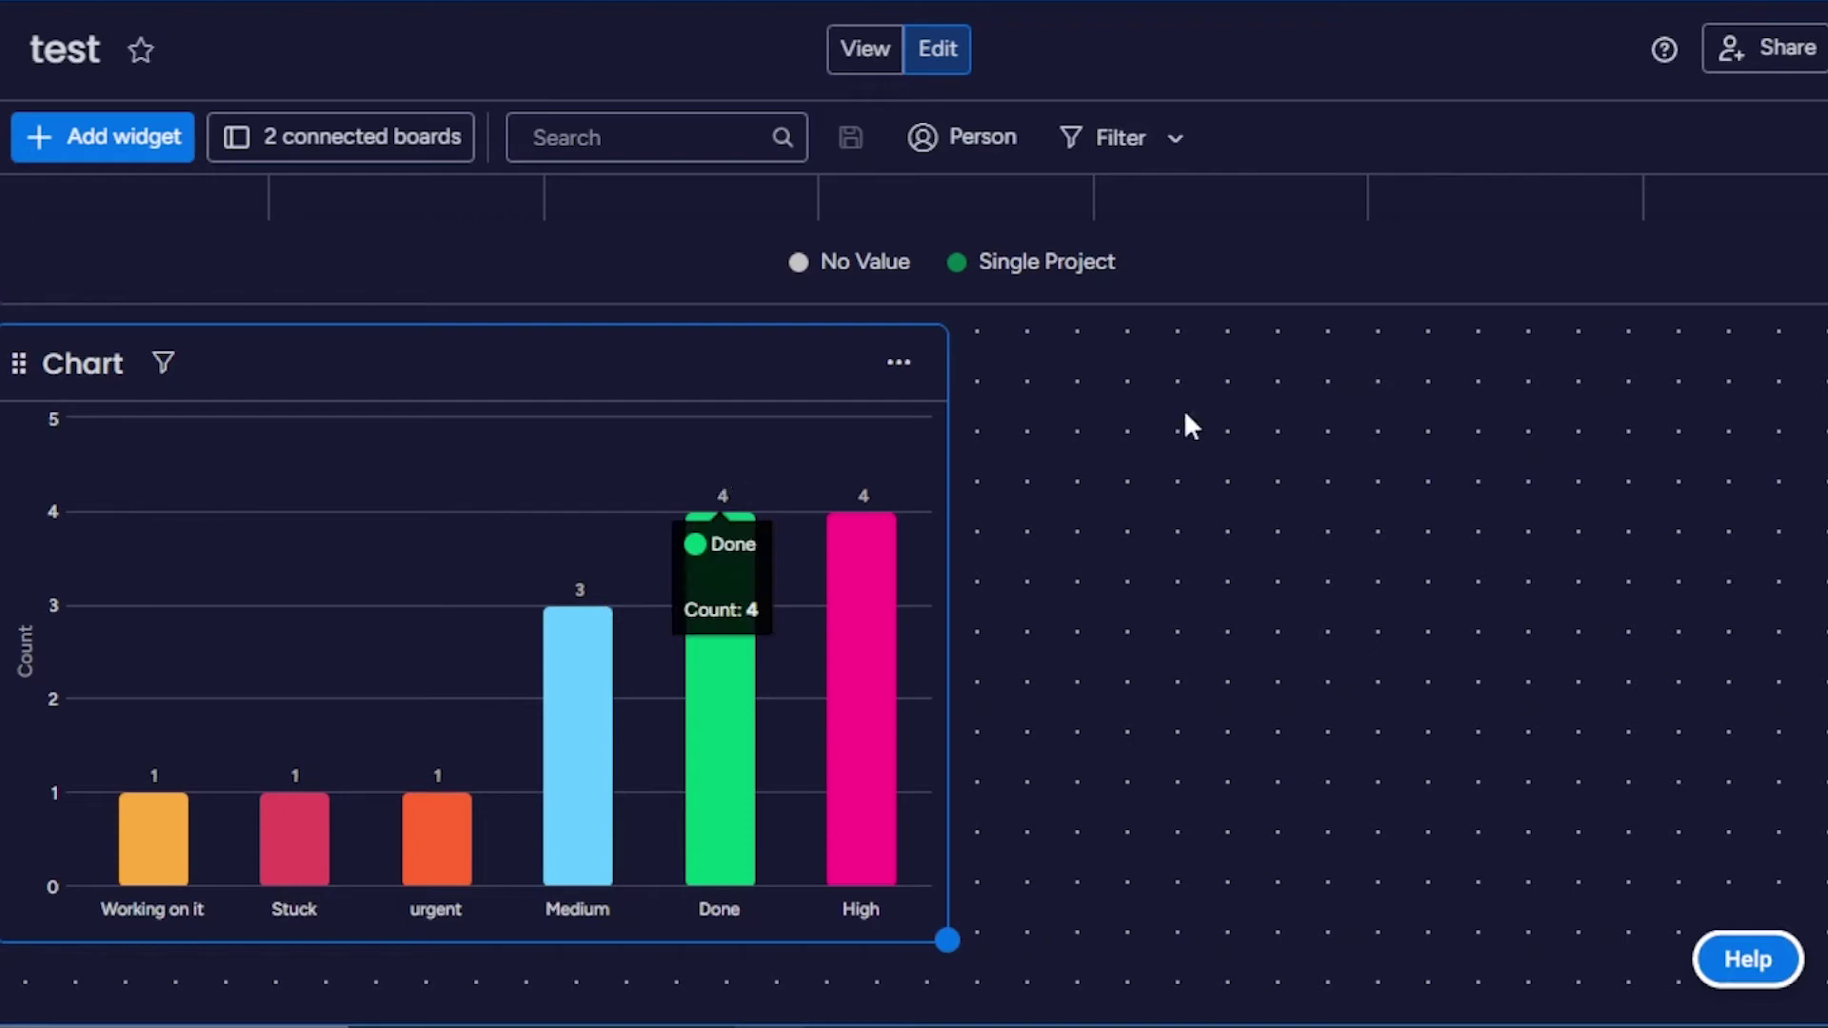
pyautogui.click(46, 148)
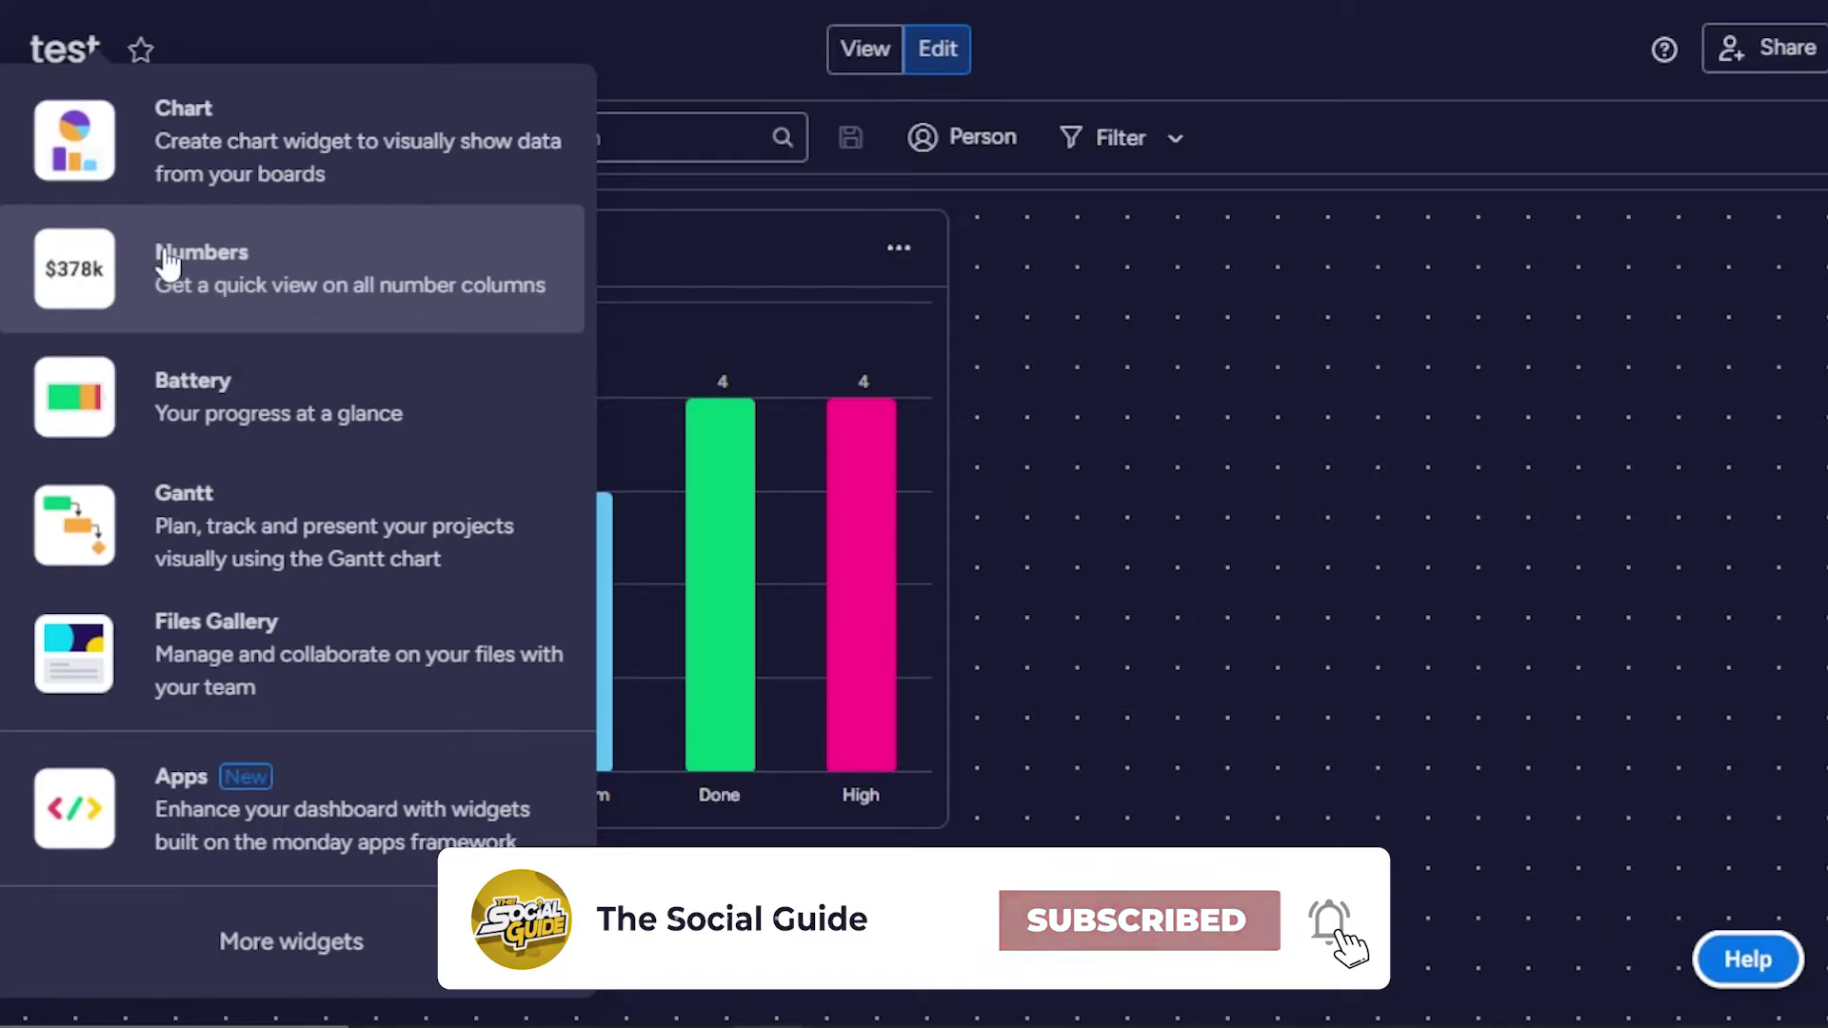
# Step: Enlarge the Numbers widget showing 94,000 by dragging its bottom-right corner
pyautogui.press('Escape')
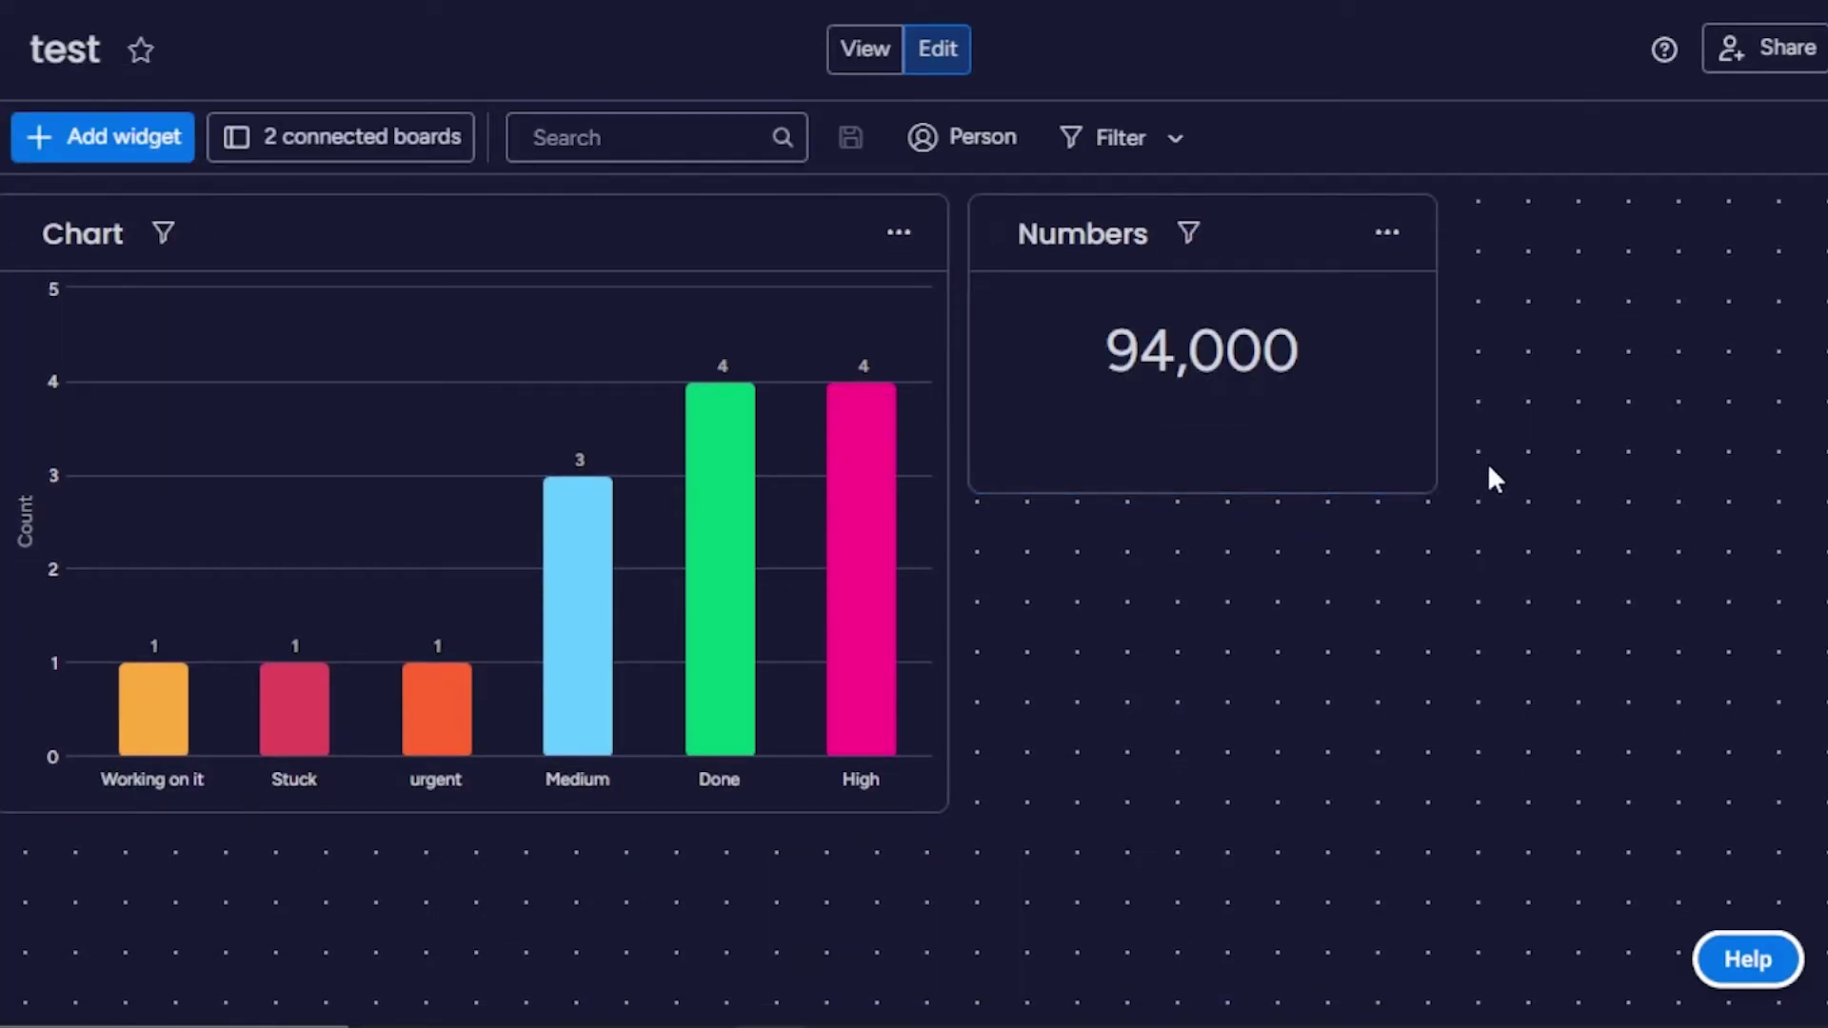
pyautogui.moveTo(1434, 490); pyautogui.dragTo(1818, 788)
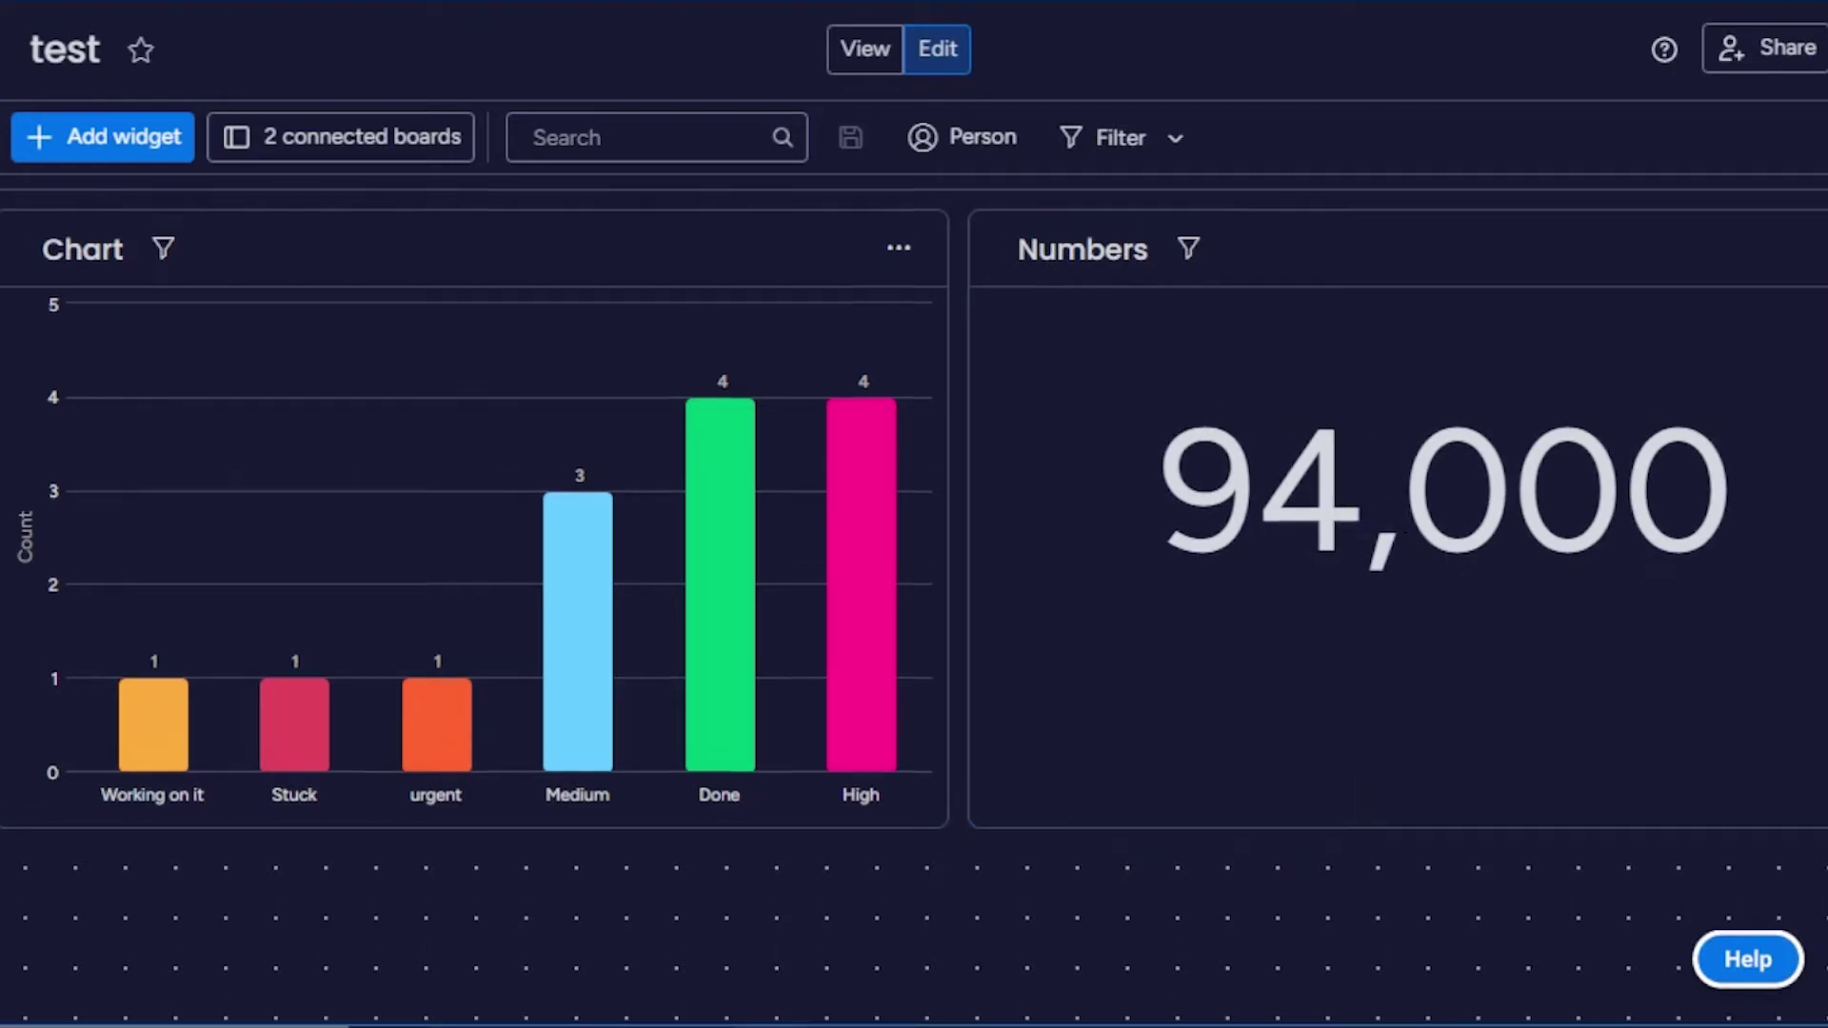
pyautogui.scroll(3, 174, 190)
pyautogui.scroll(-5, 174, 190)
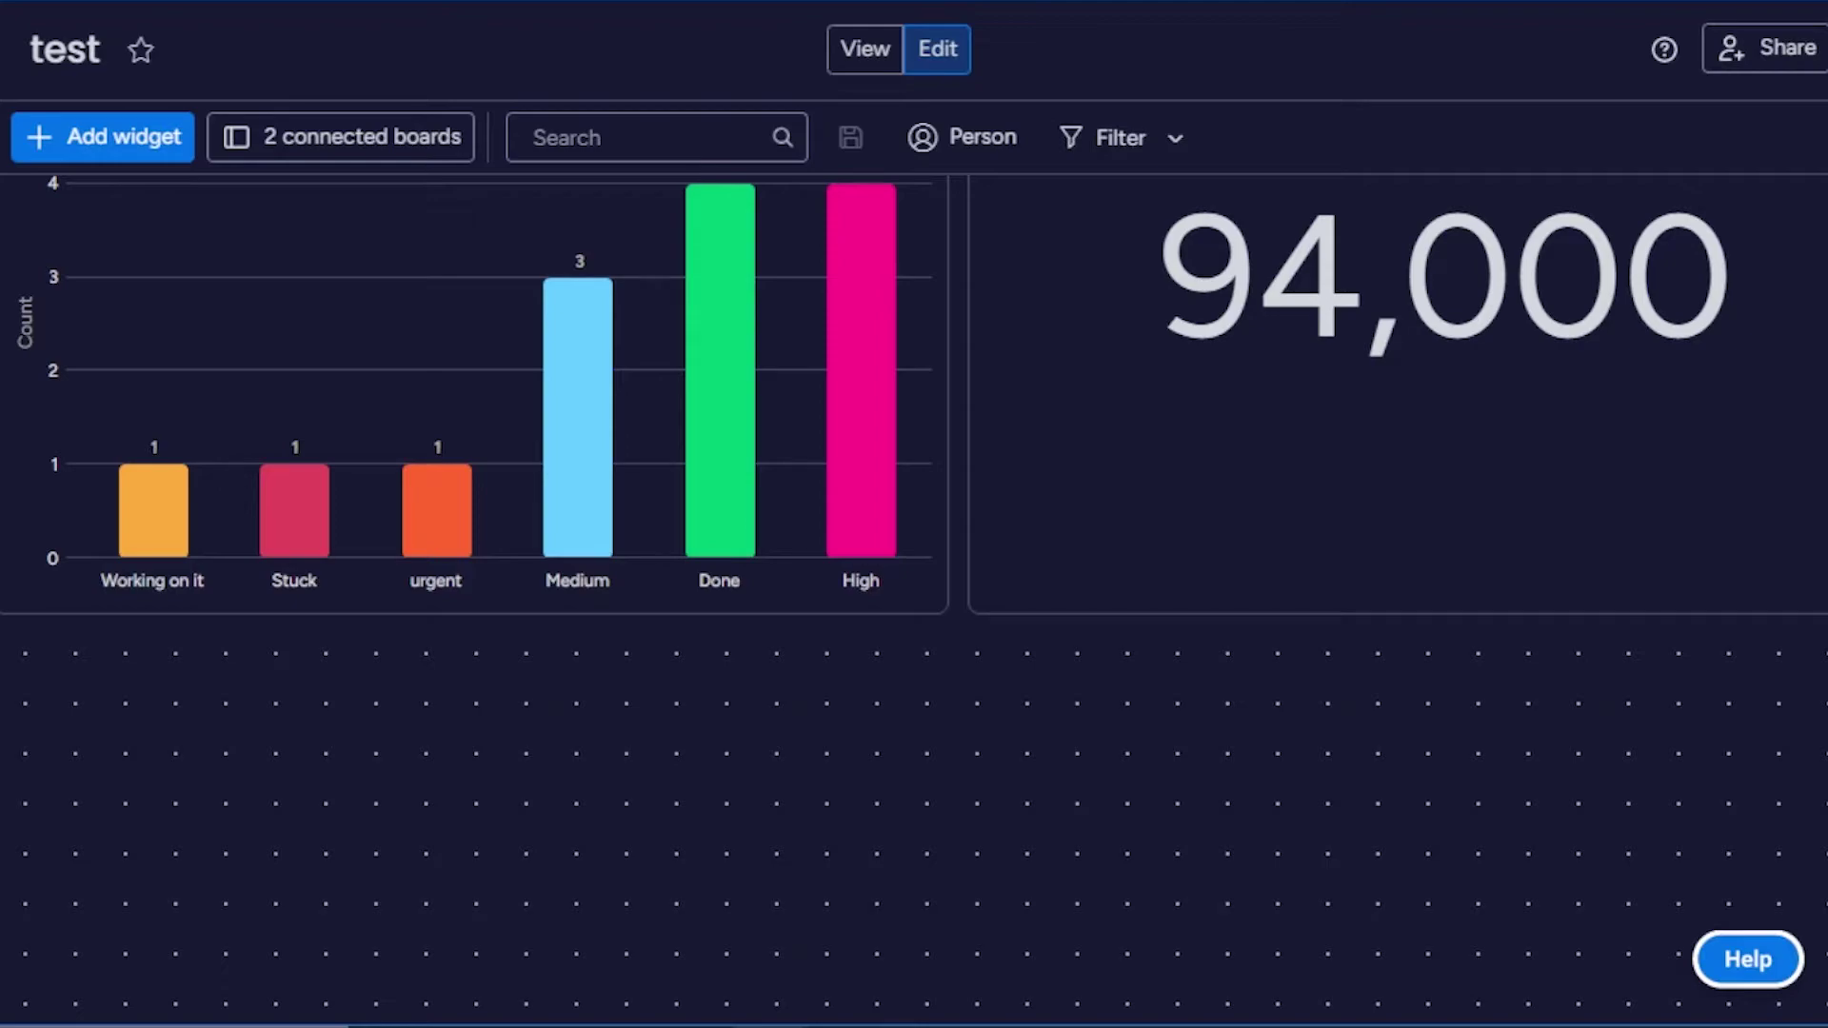
pyautogui.scroll(6, 913, 571)
pyautogui.scroll(-5, 914, 571)
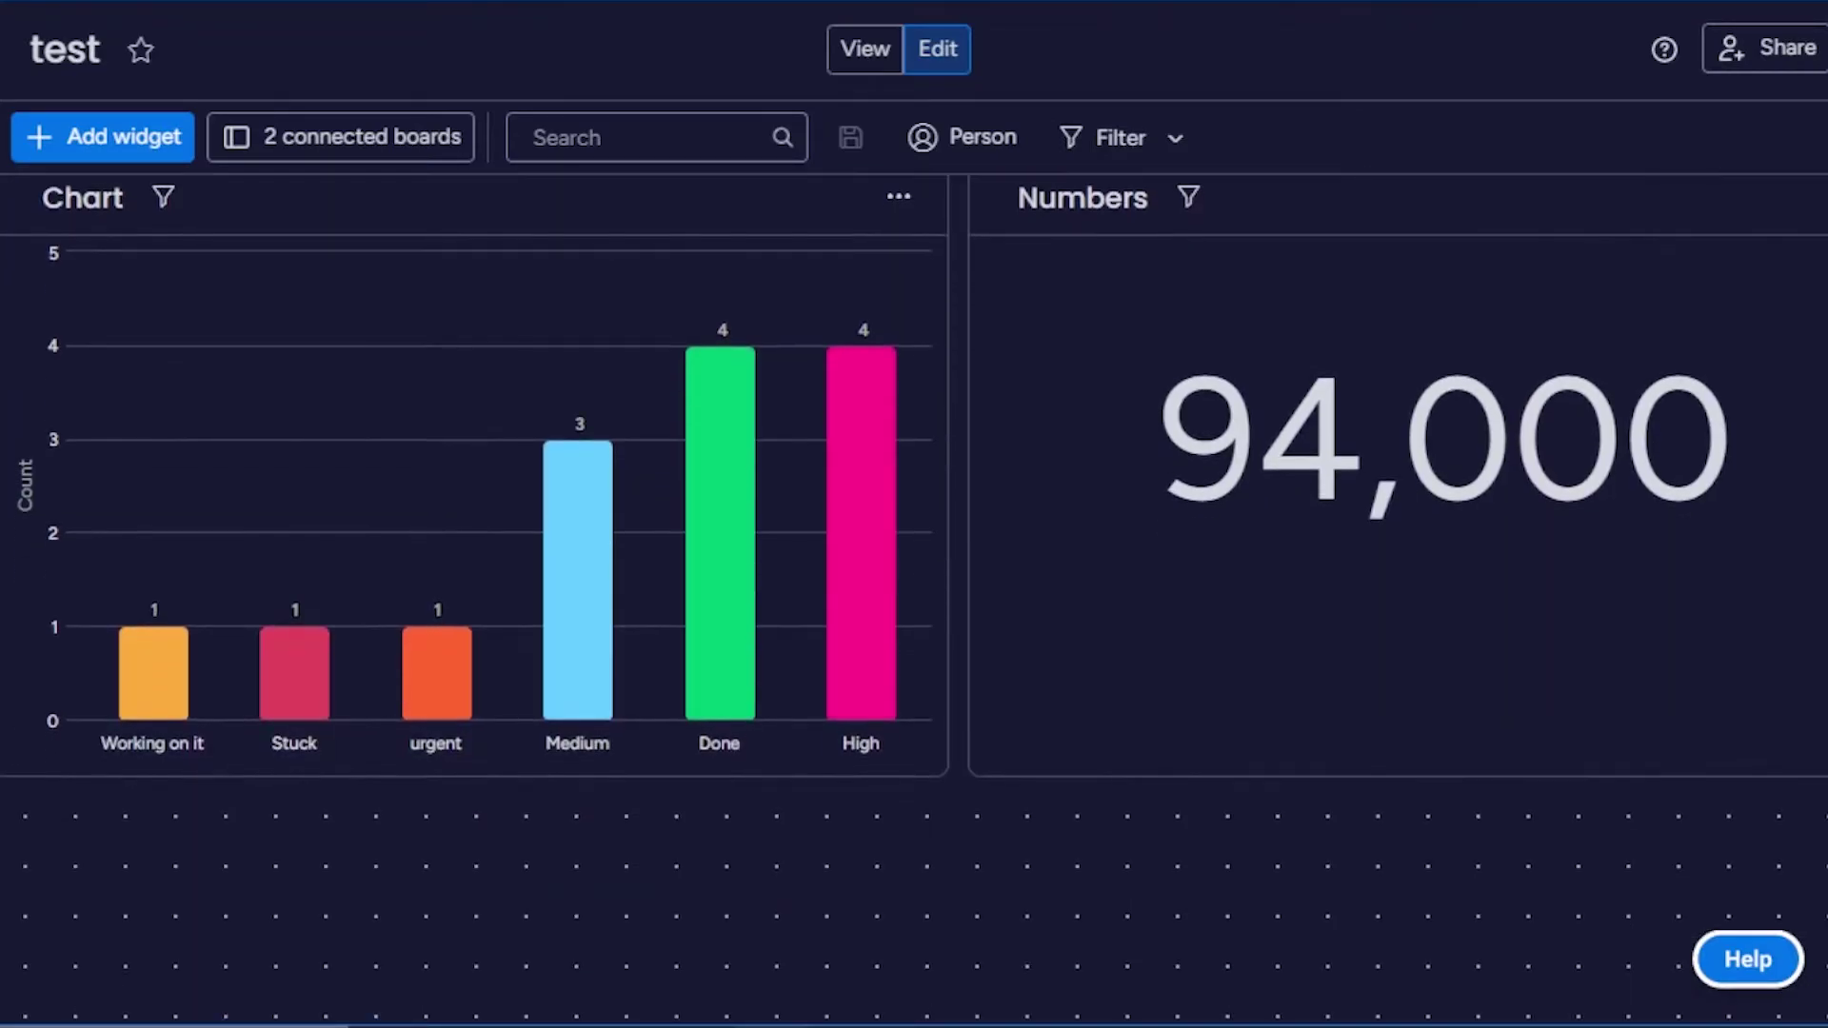
pyautogui.scroll(-2, 914, 476)
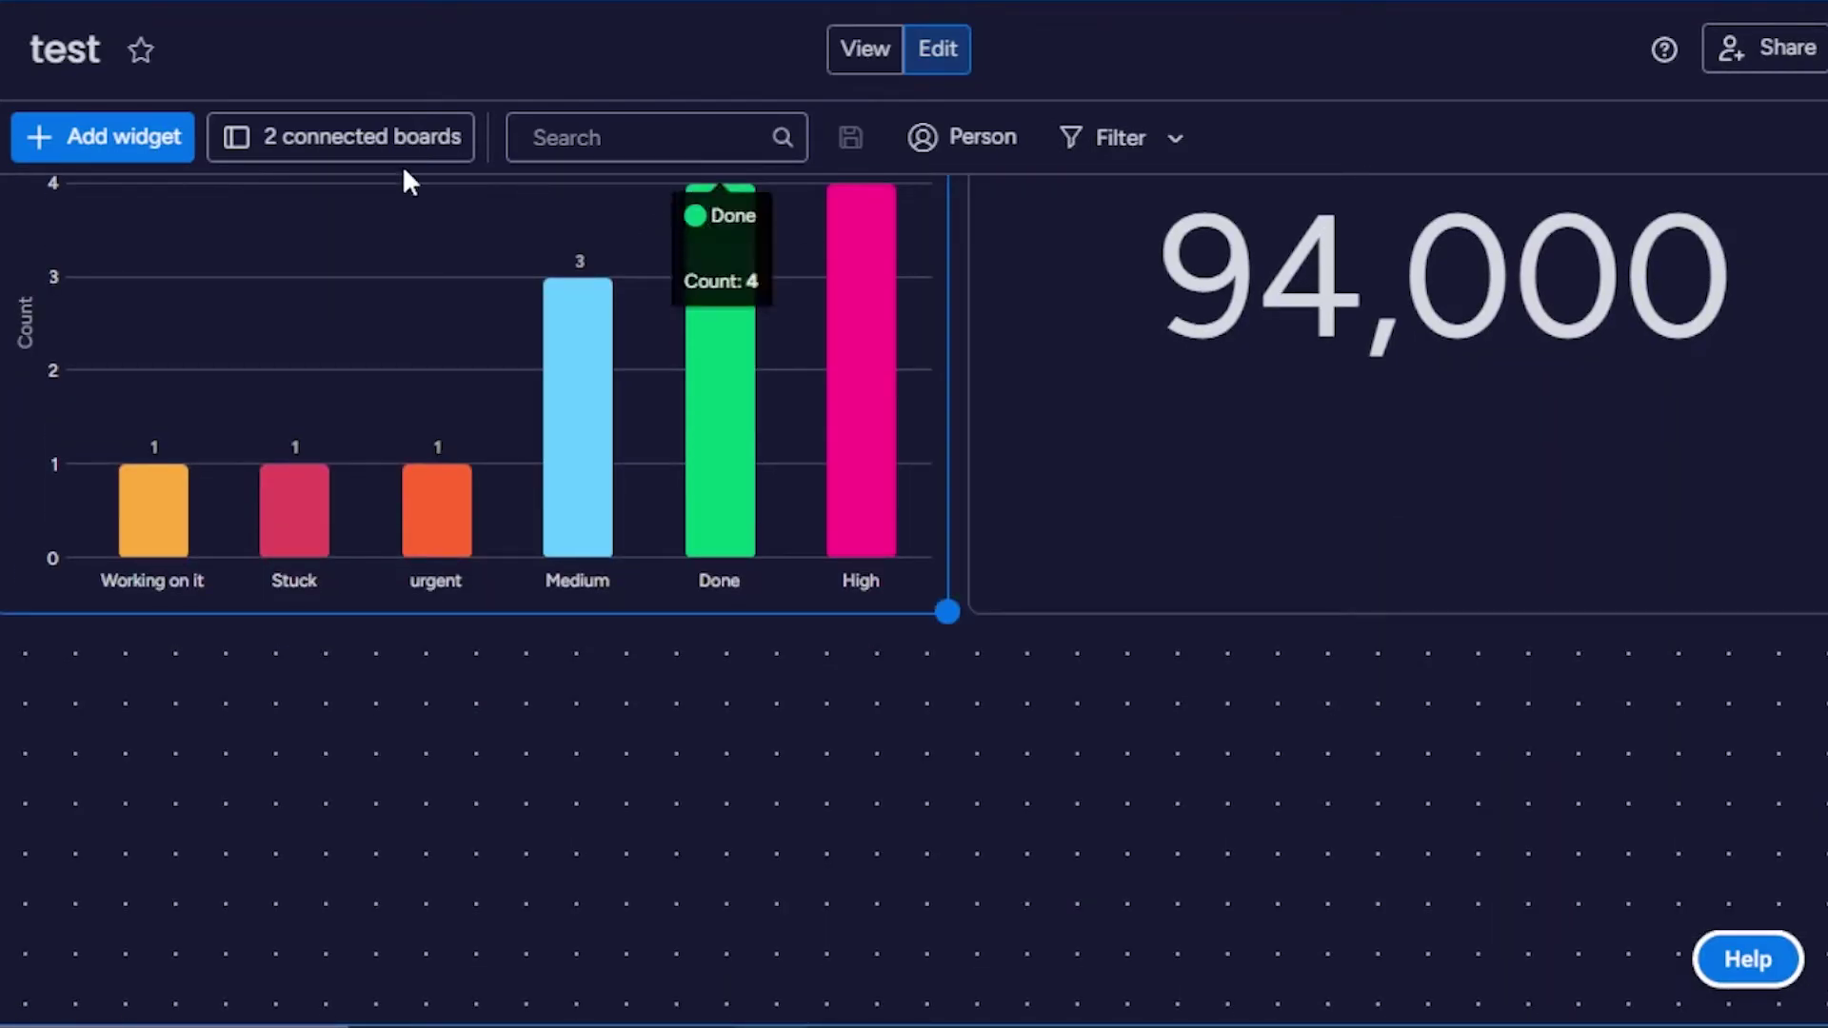
# Step: Add a Gantt widget and enlarge it to show more tasks, including Task 2
pyautogui.click(143, 136)
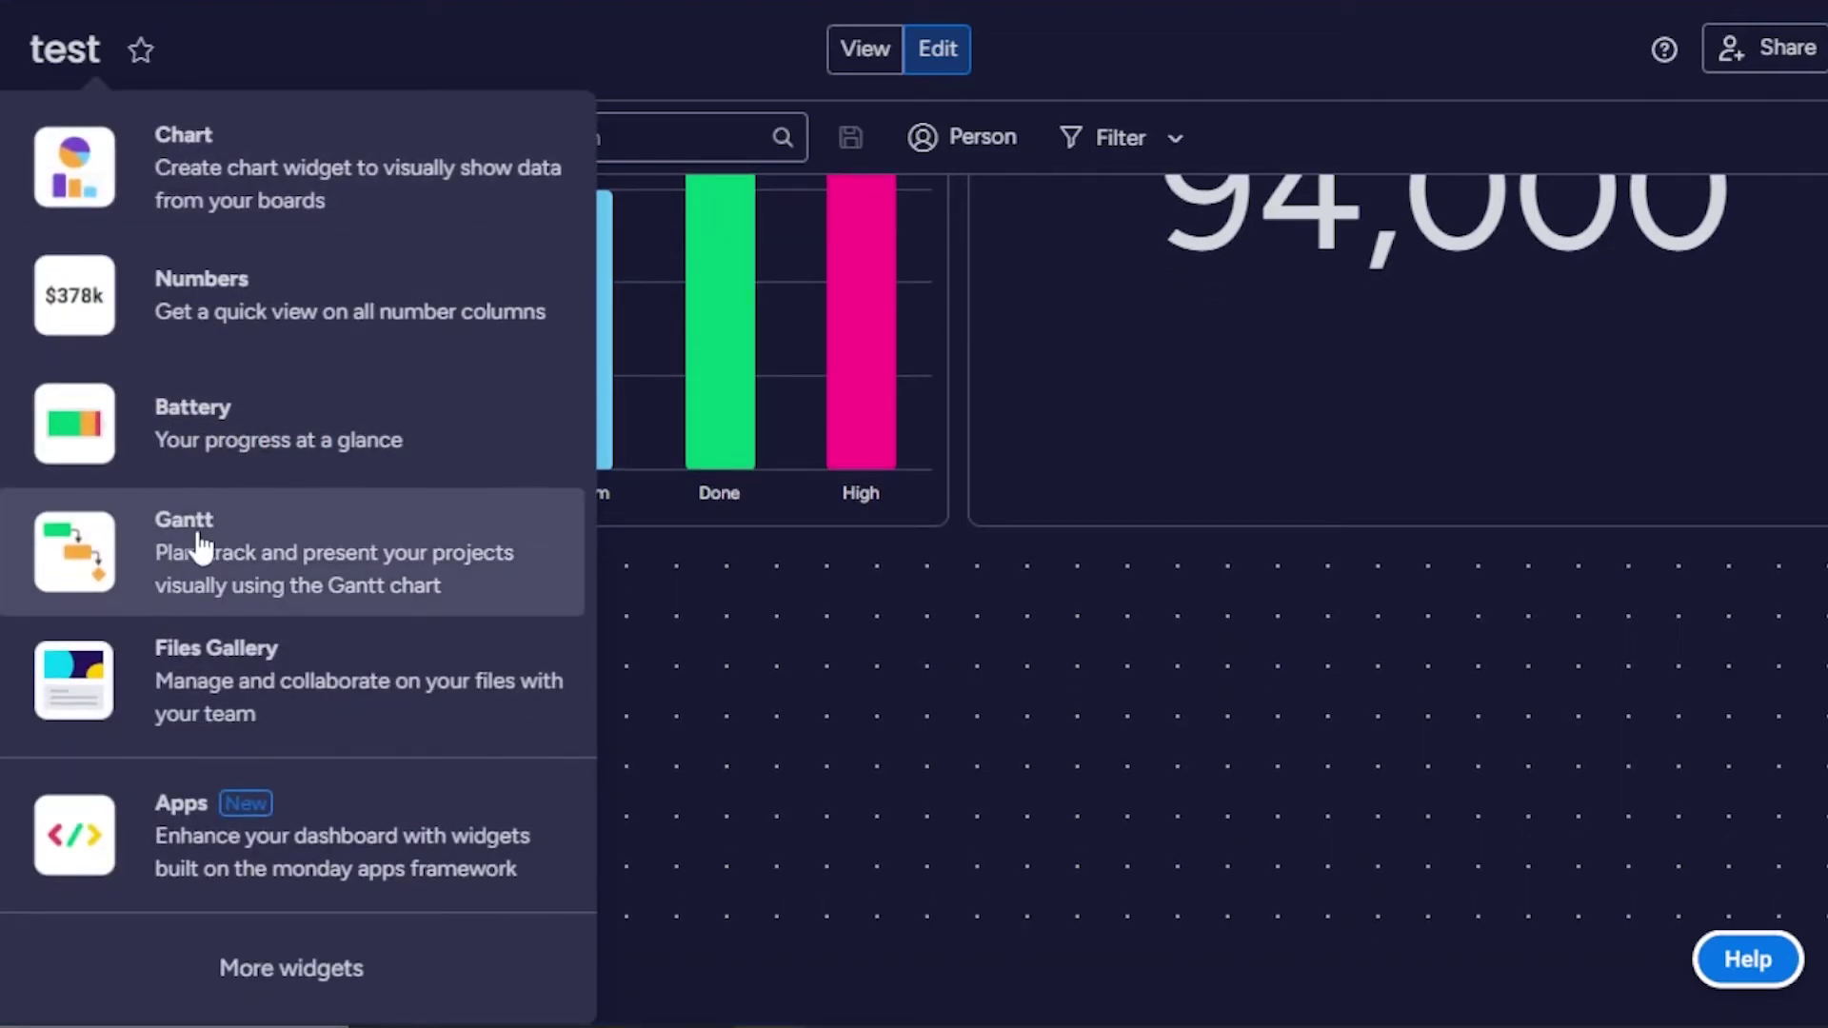
pyautogui.click(93, 569)
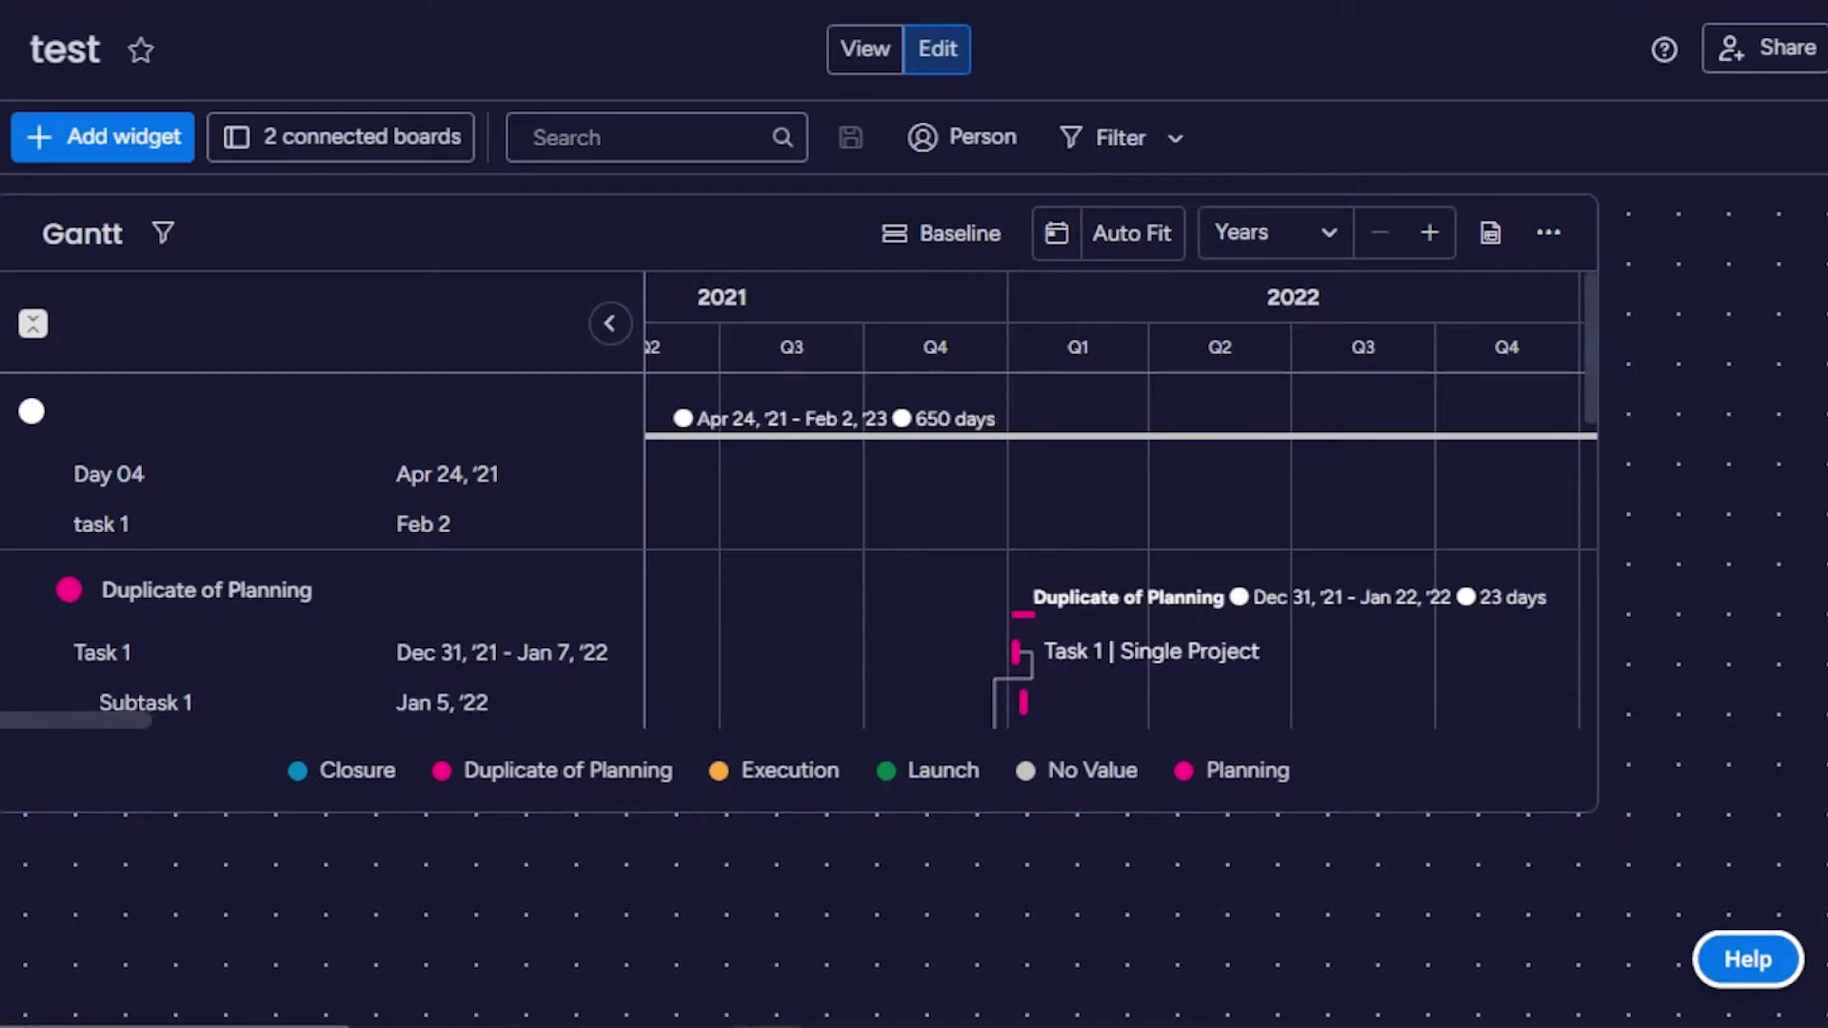
pyautogui.moveTo(1597, 812); pyautogui.dragTo(1799, 919)
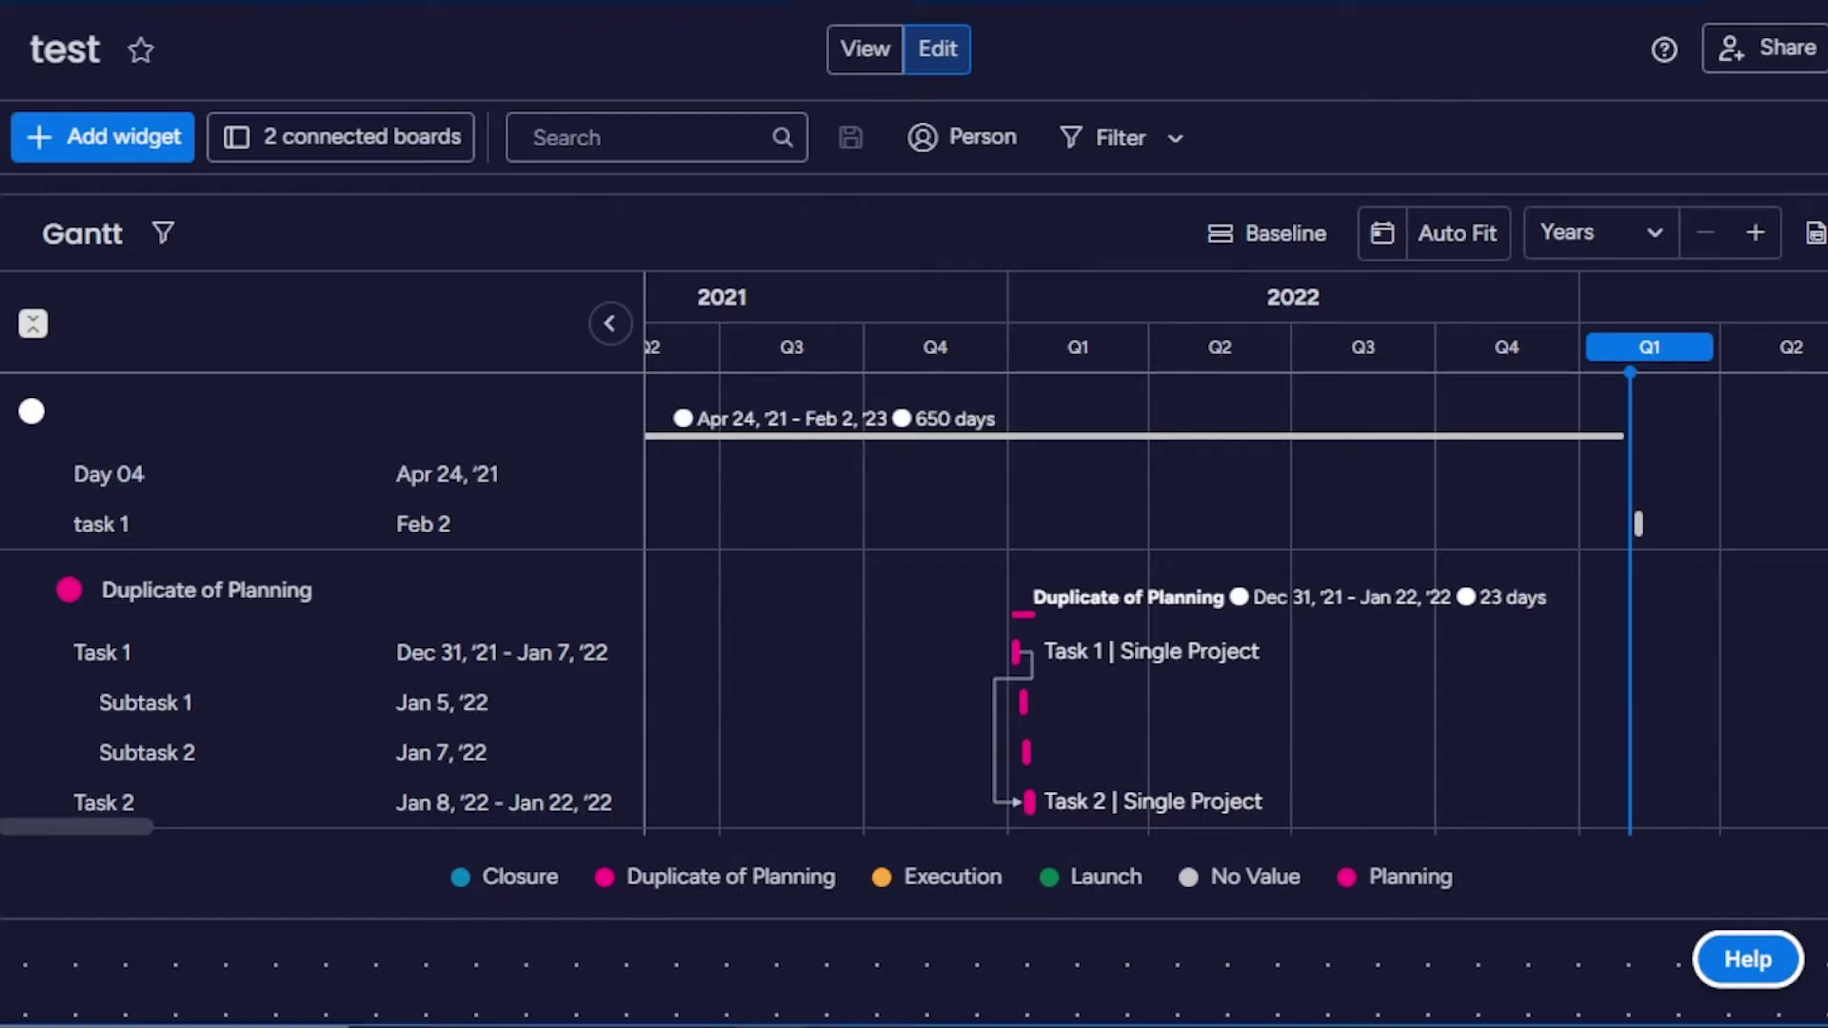
# Step: Add the Time Tracking widget from the Widgets Center's Staying on Top section
pyautogui.click(59, 138)
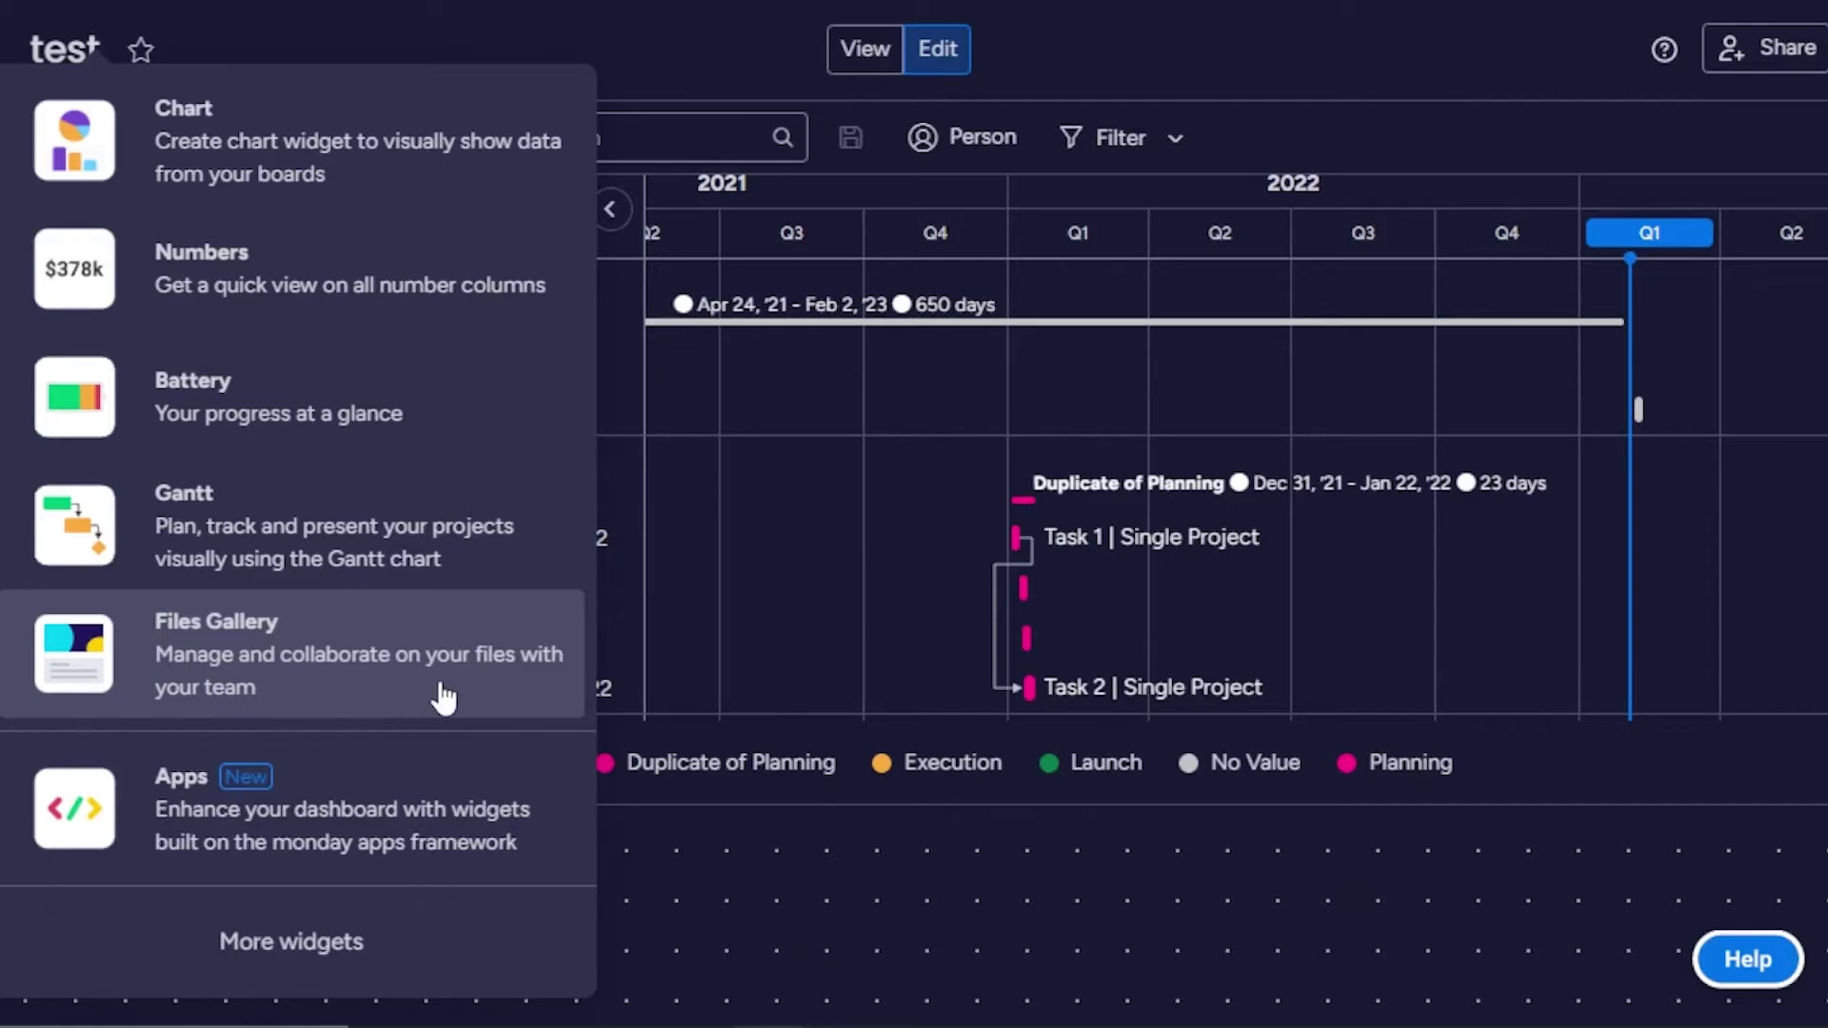
pyautogui.click(290, 956)
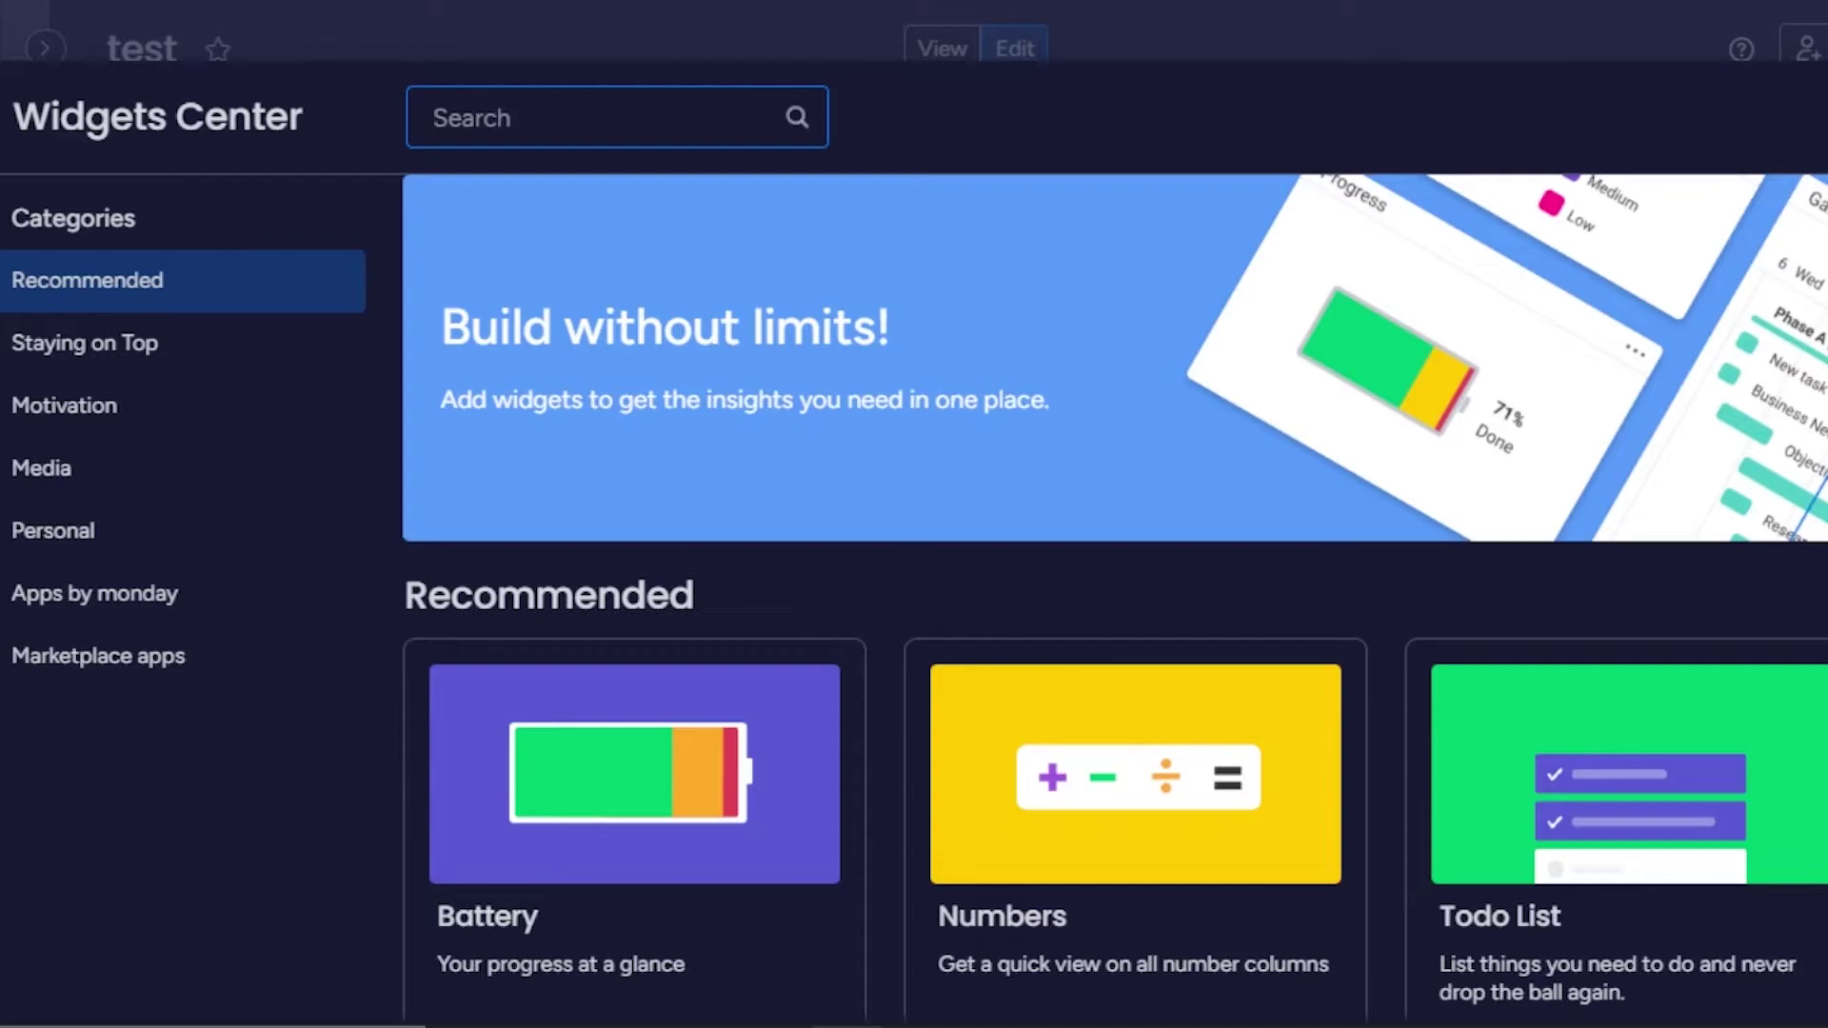
pyautogui.scroll(-15, 1114, 599)
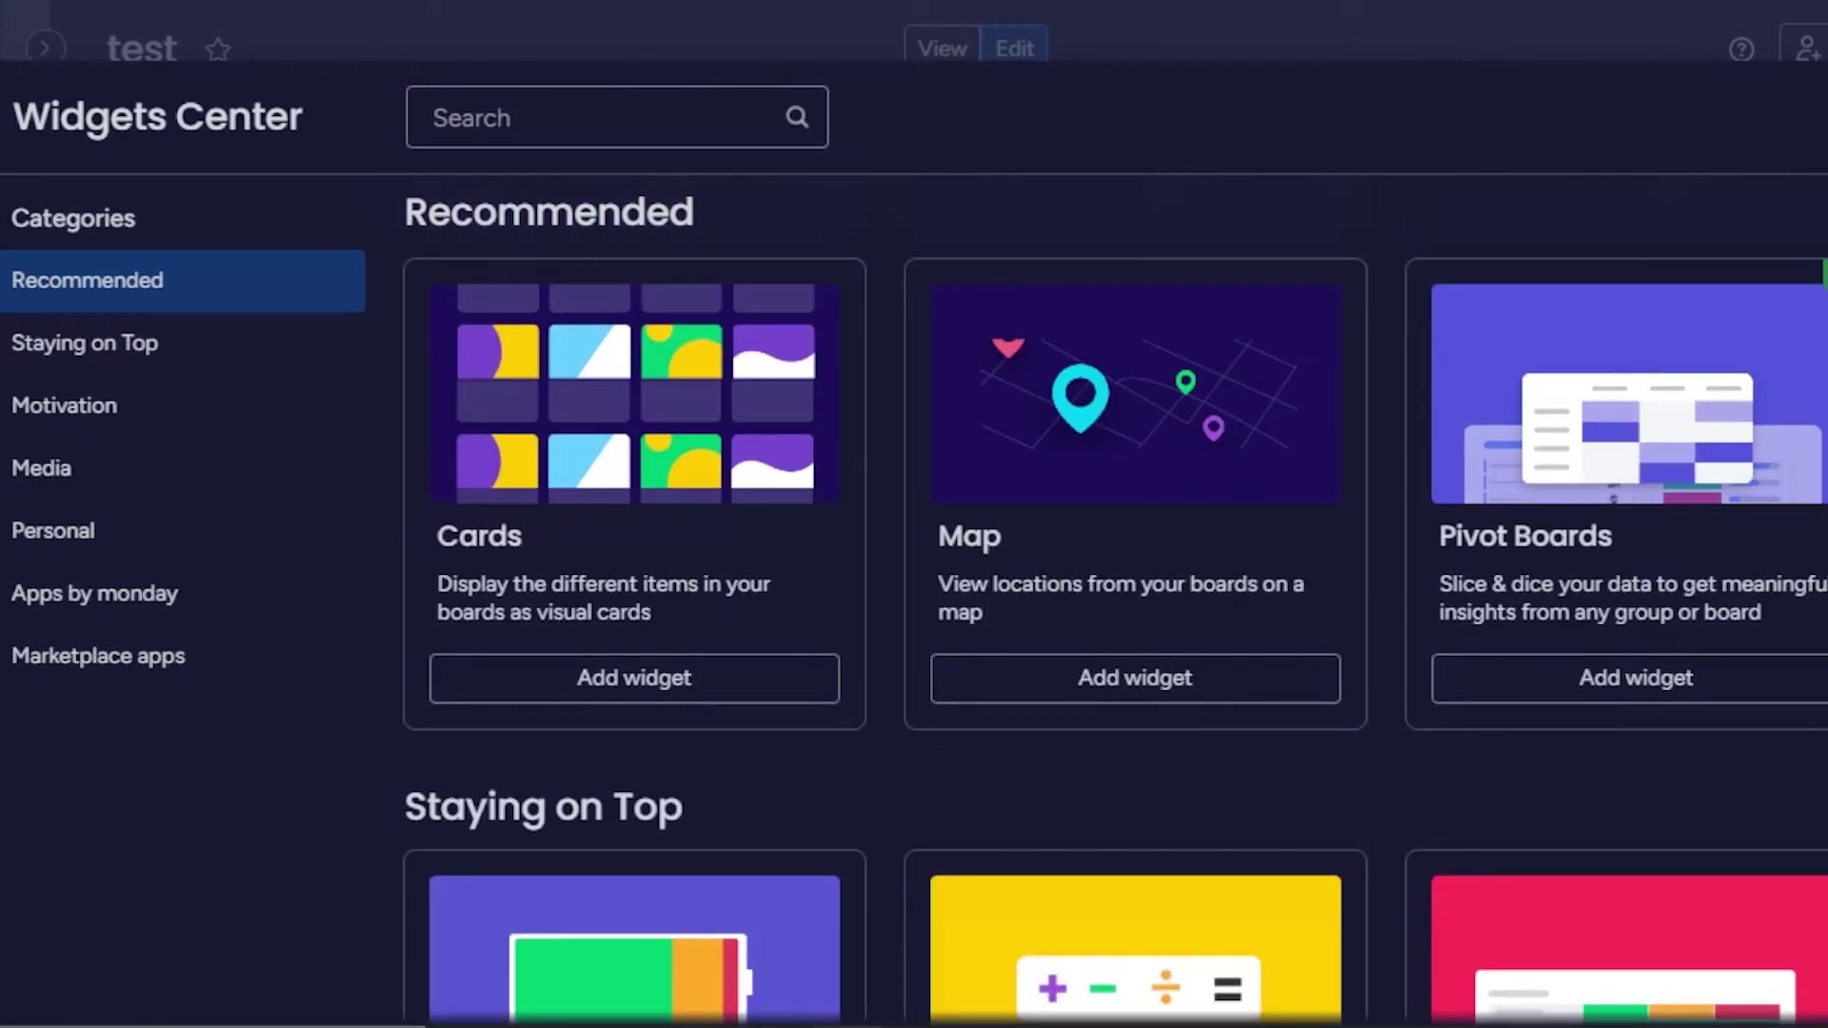
pyautogui.scroll(-6, 1113, 600)
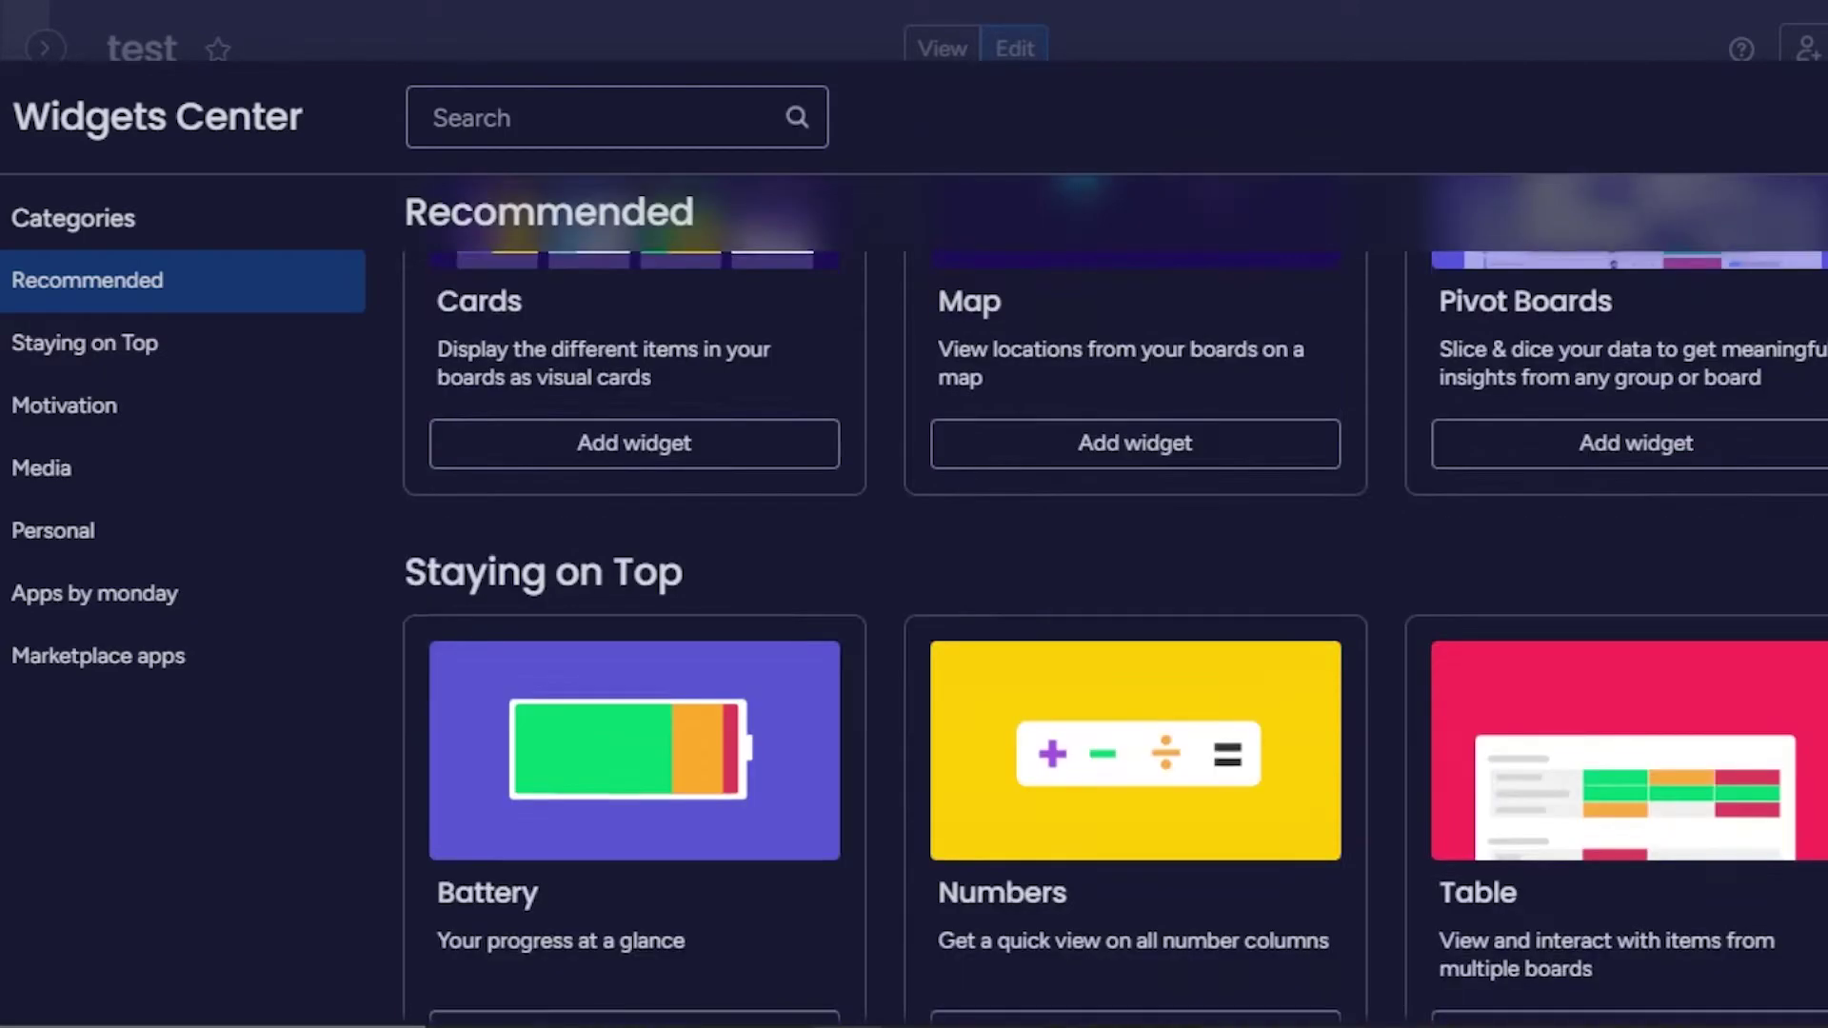
pyautogui.scroll(-2, 1114, 600)
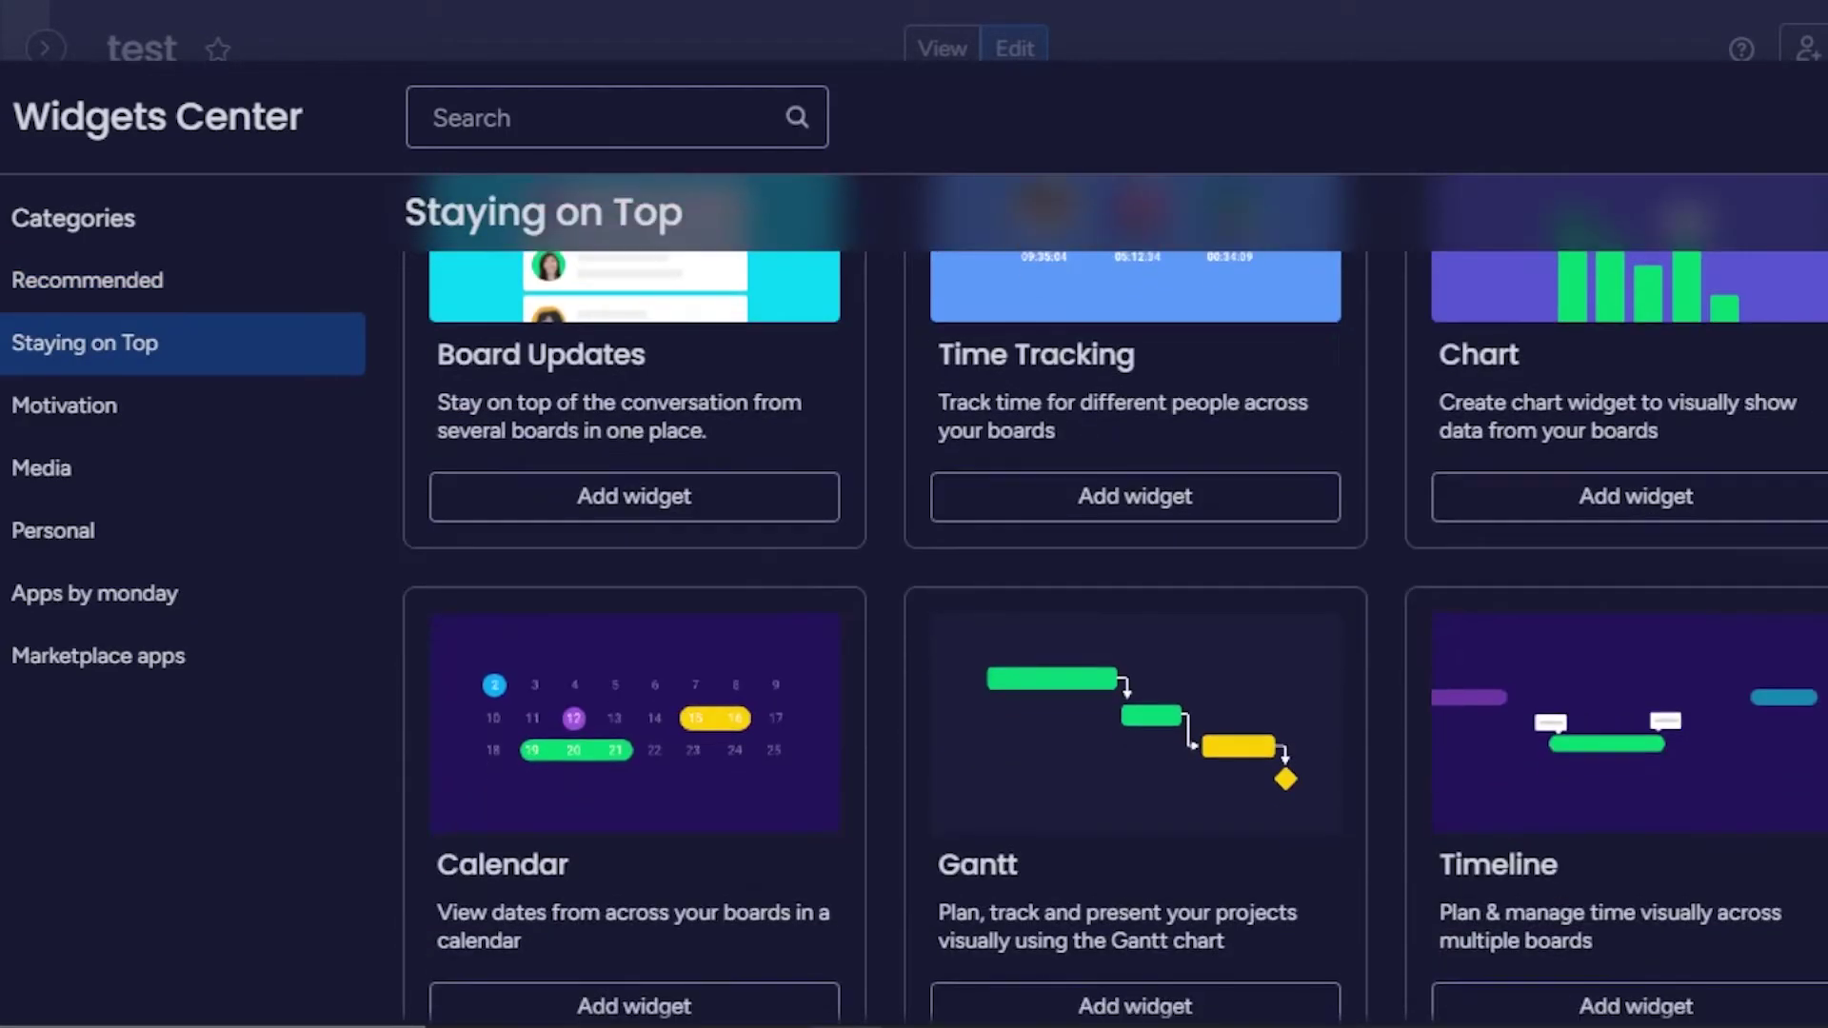
pyautogui.scroll(-3, 1114, 600)
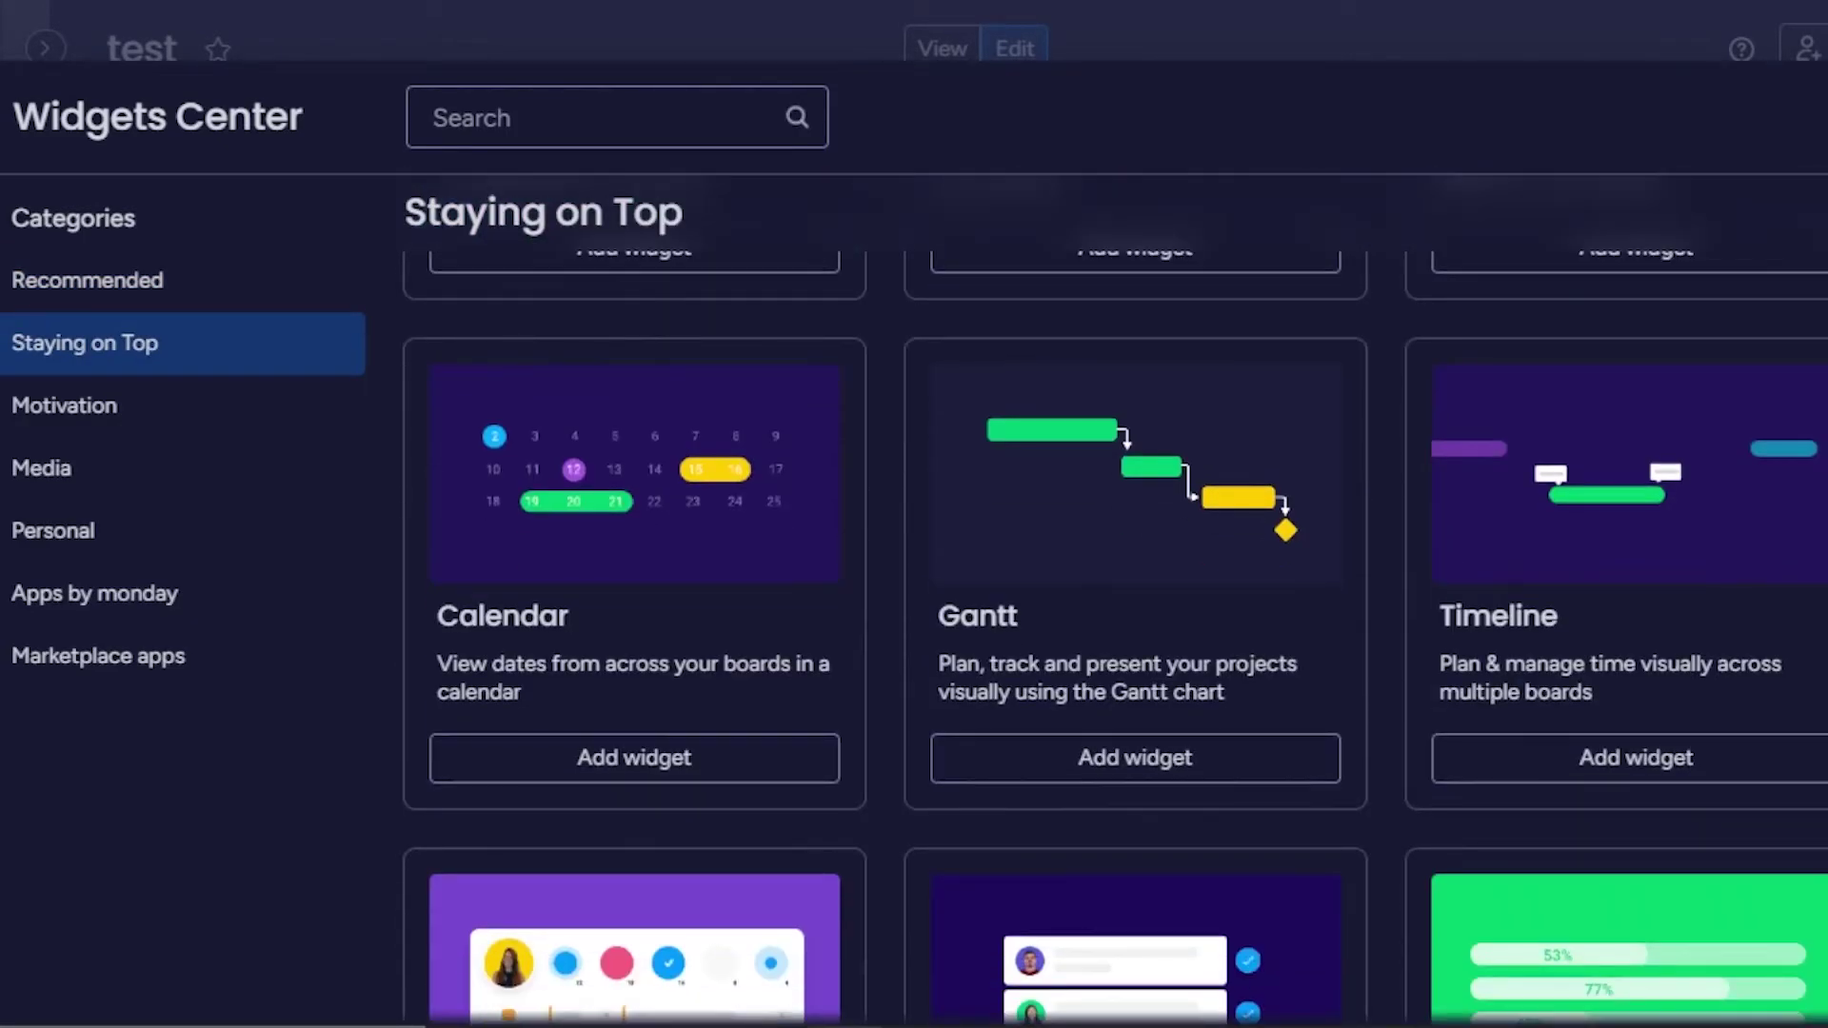
pyautogui.scroll(-5, 1113, 600)
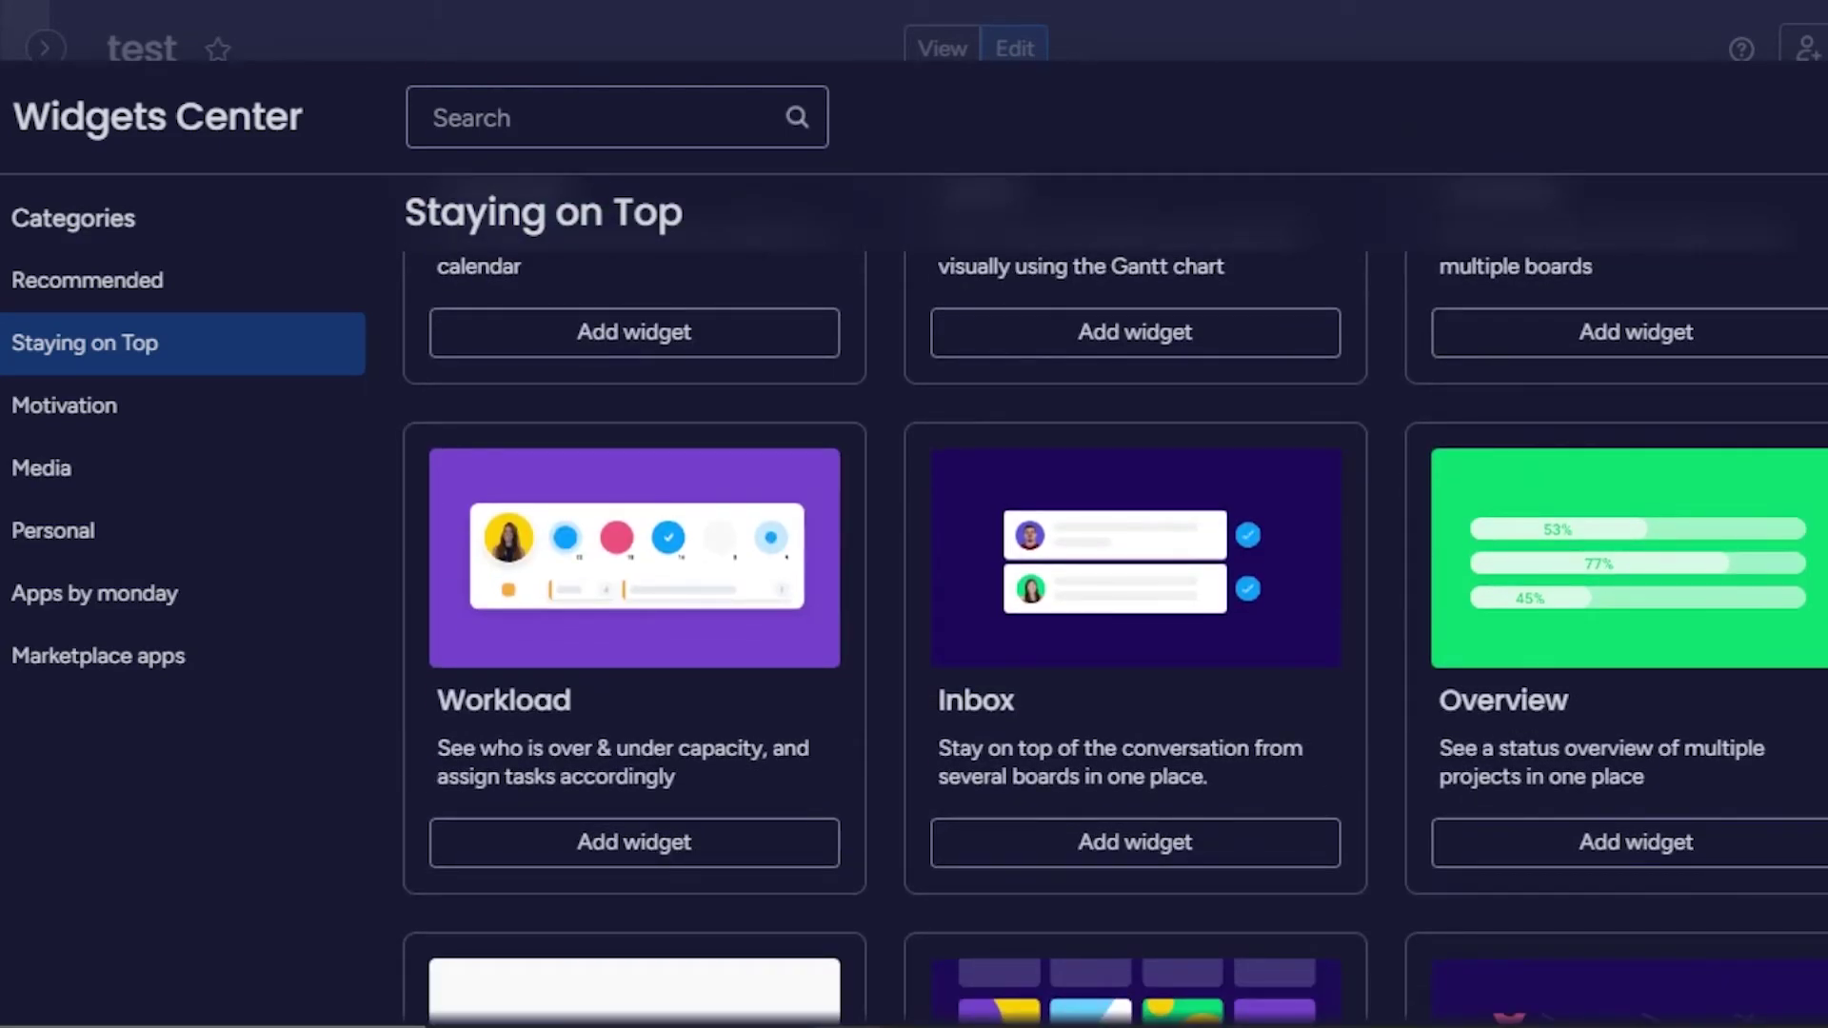
pyautogui.scroll(10, 1114, 600)
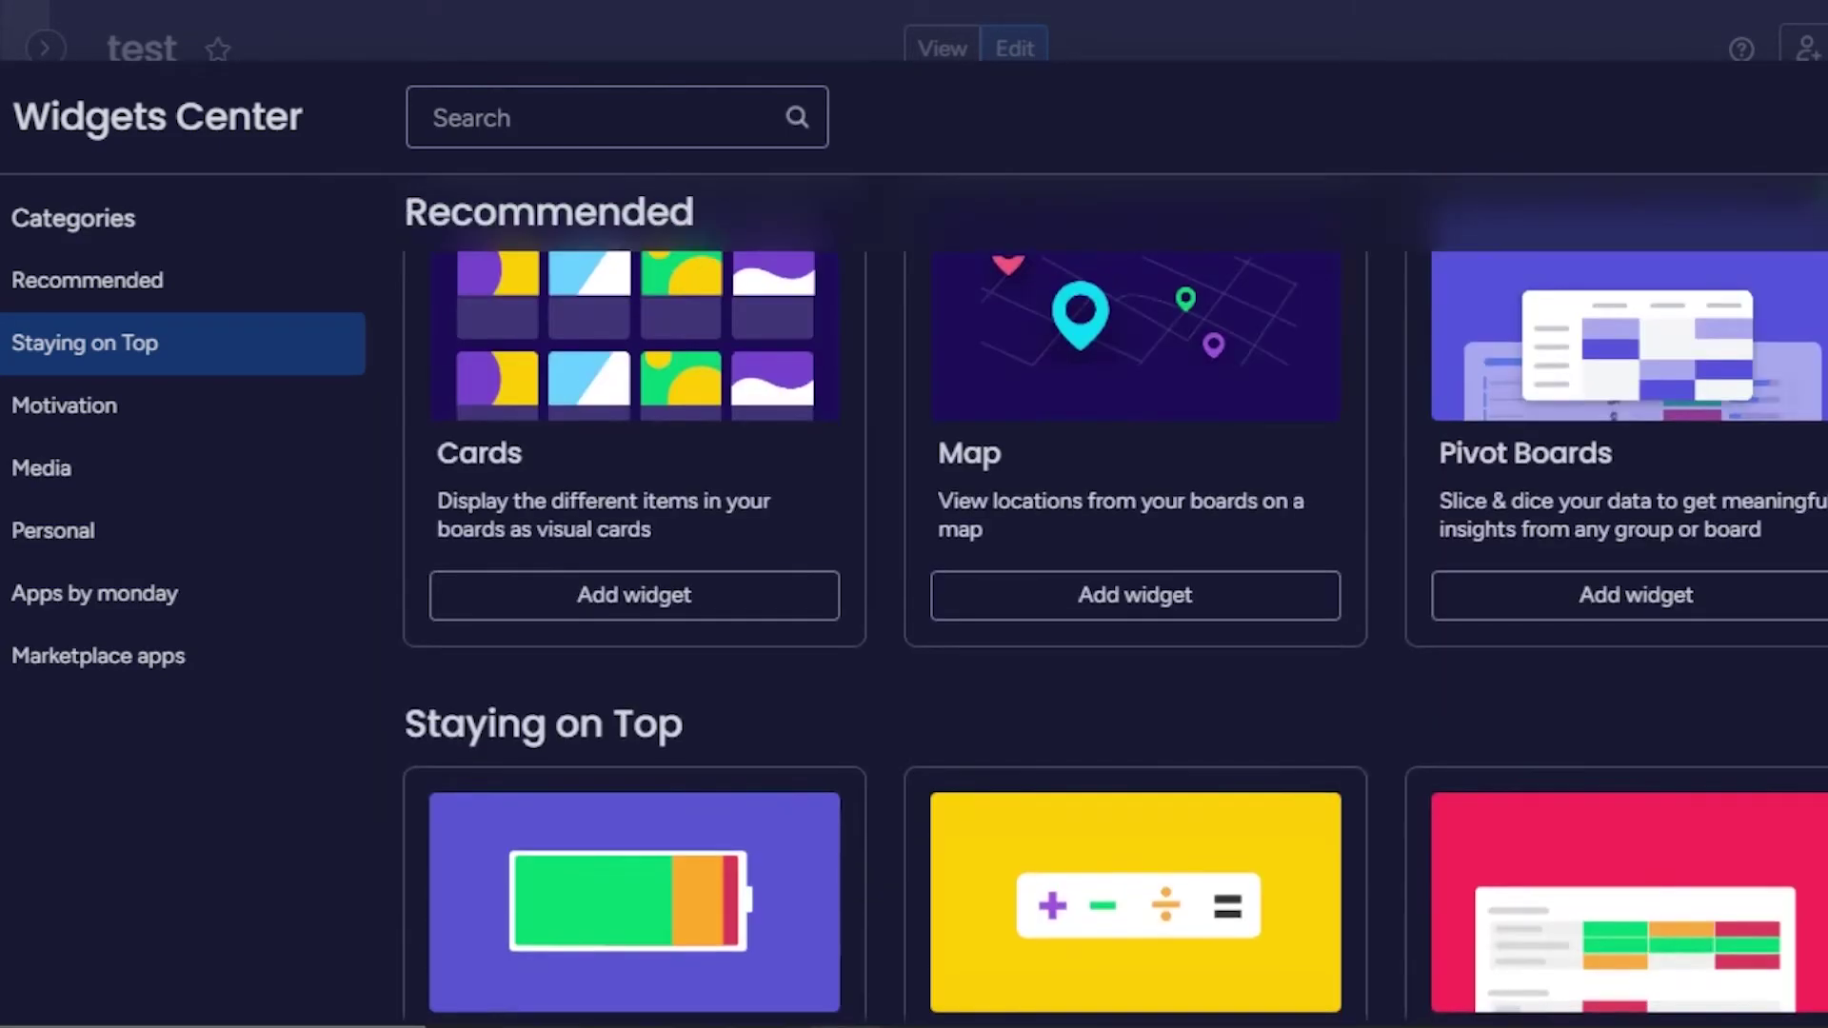
pyautogui.scroll(-3, 1114, 599)
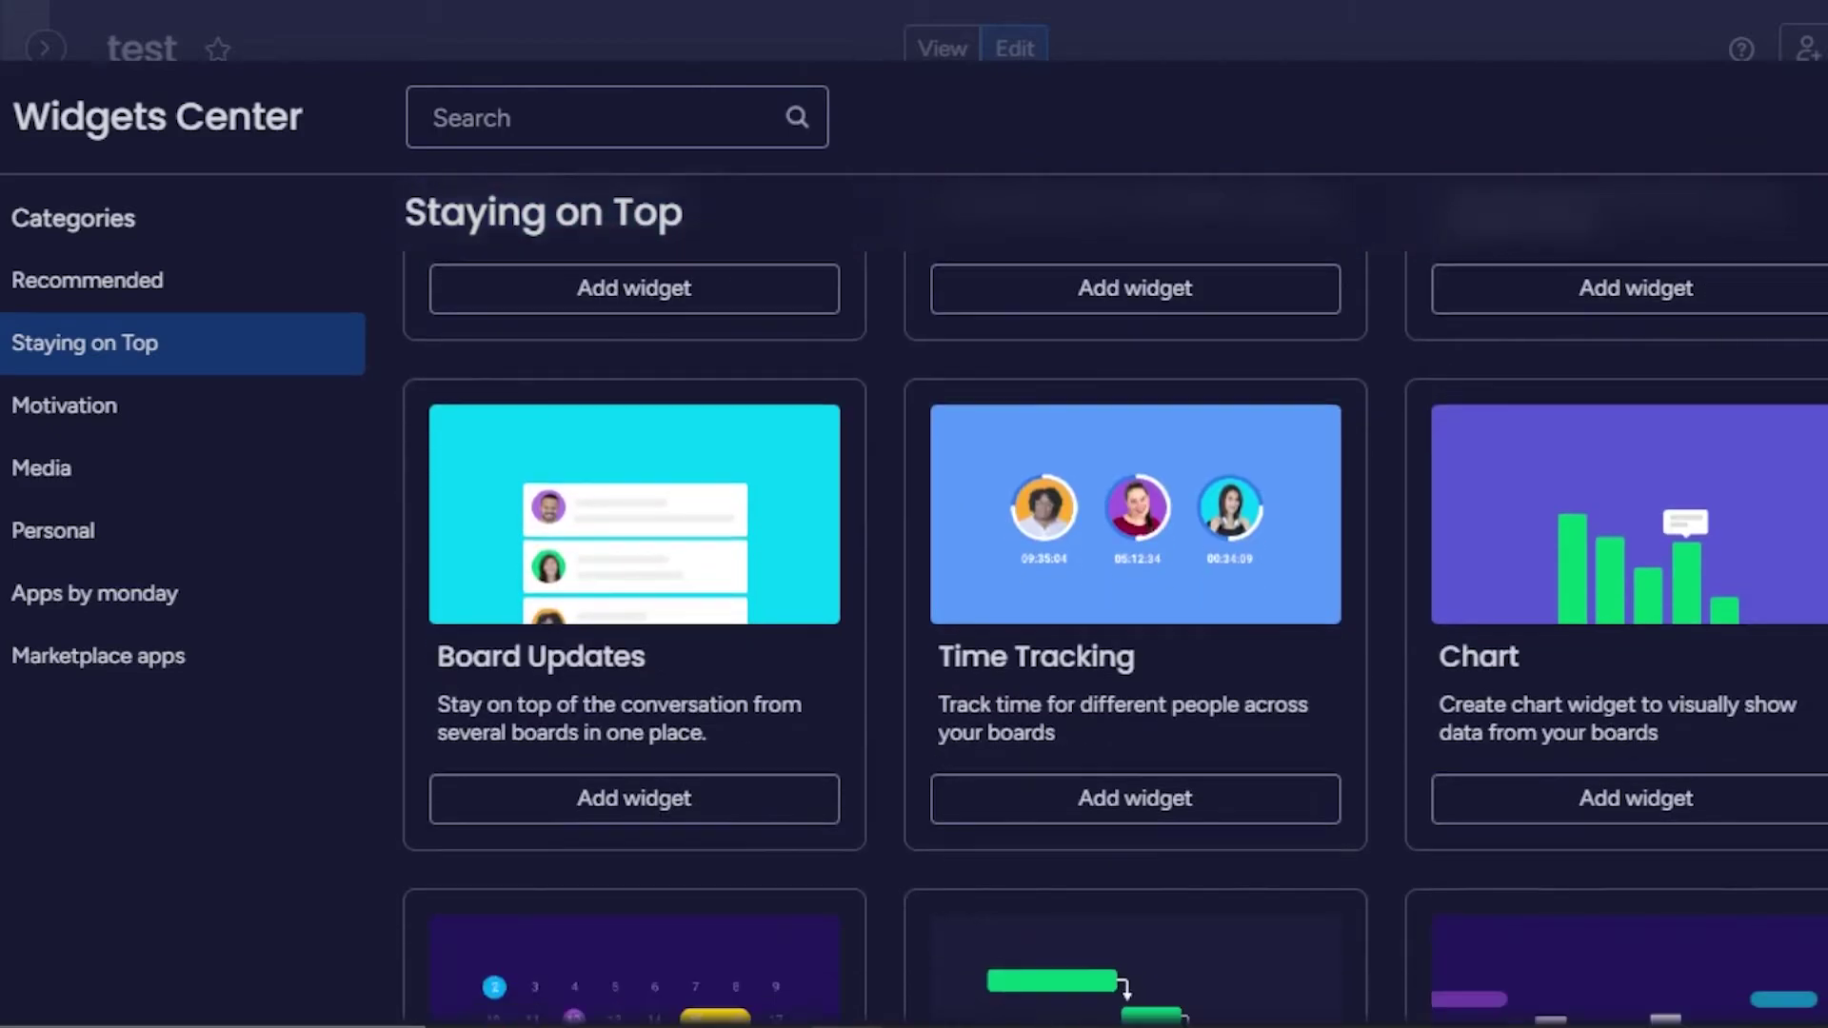
pyautogui.click(1113, 800)
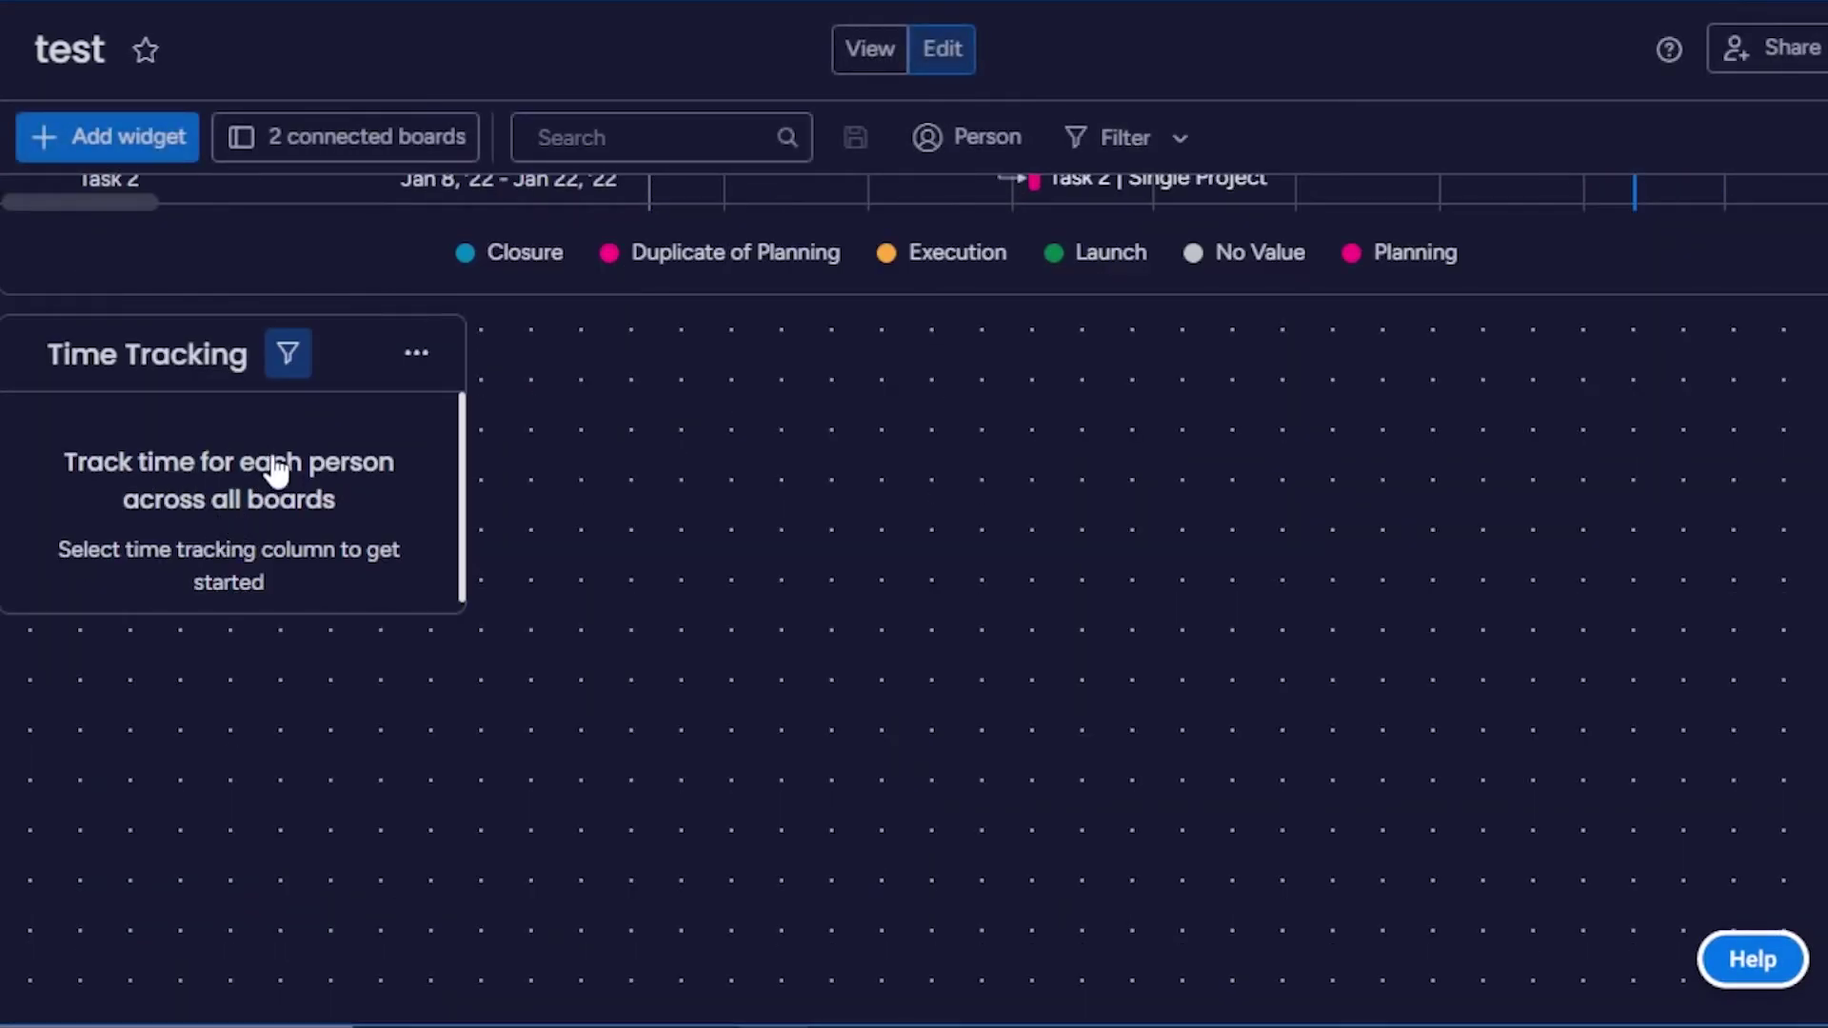
# Step: Add the Inbox widget from the Widgets Center's Staying on Top section
pyautogui.click(91, 134)
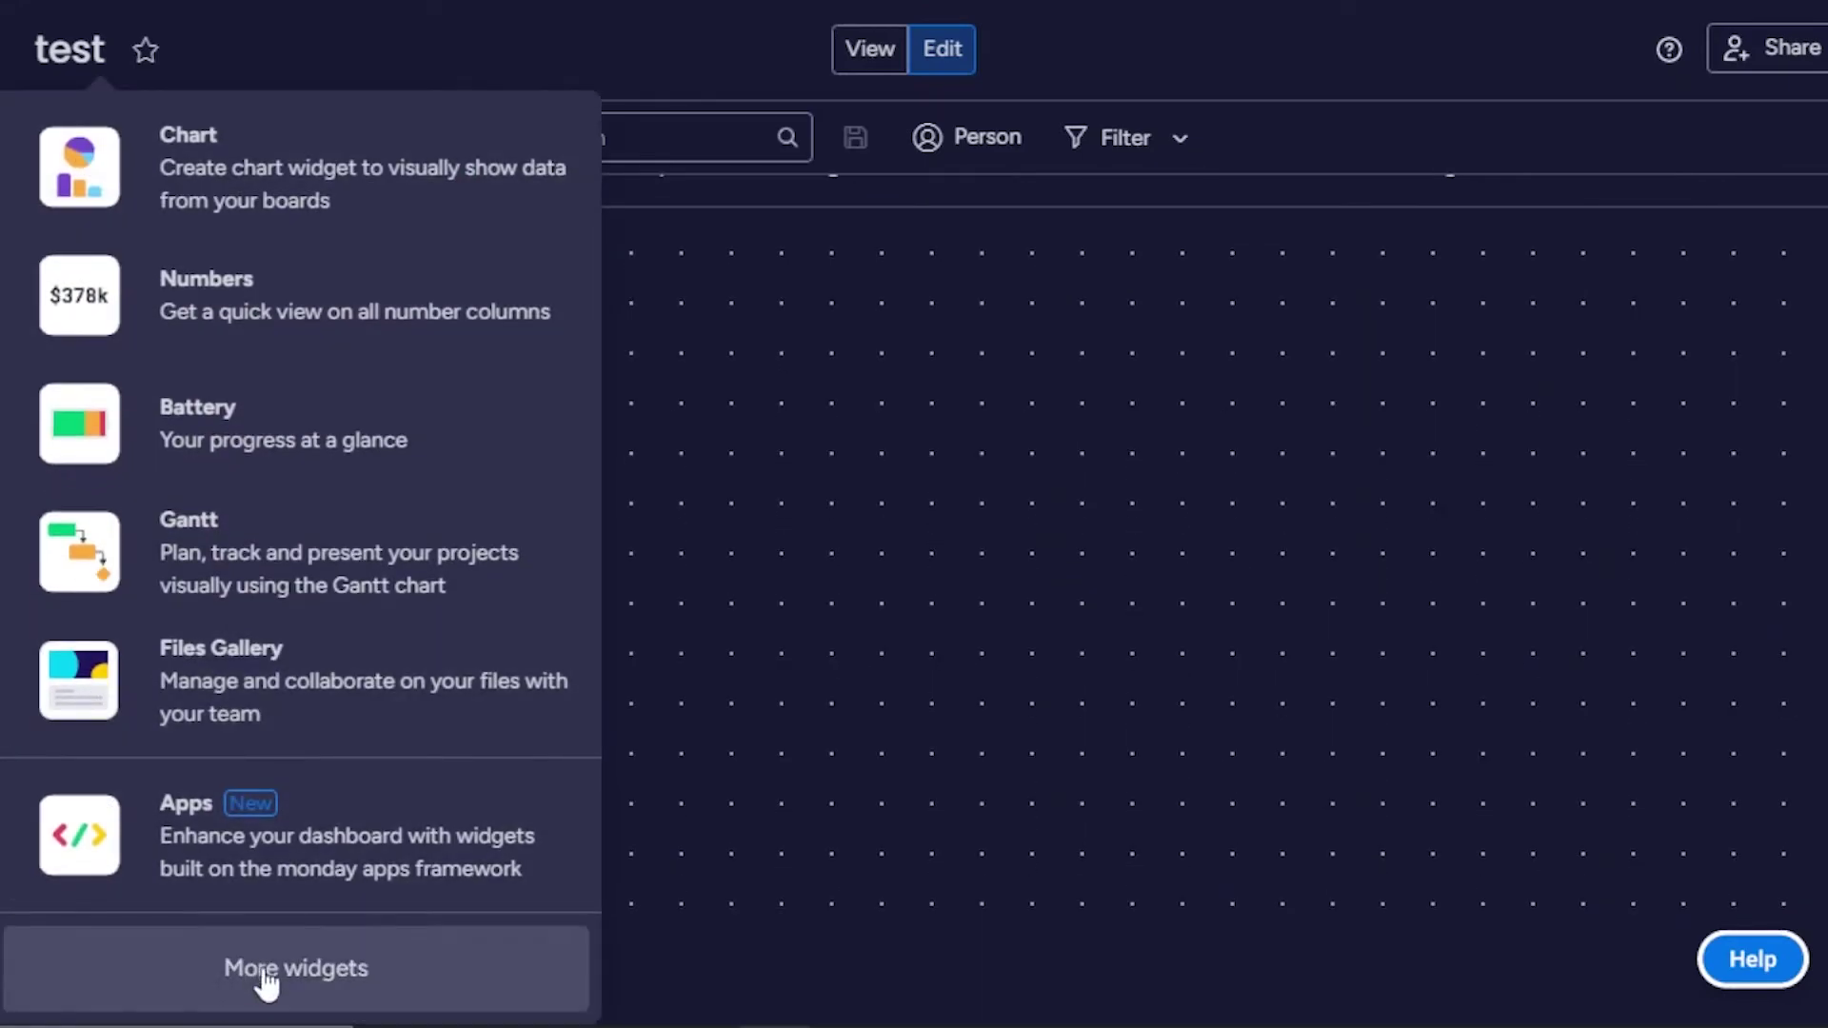
pyautogui.click(296, 968)
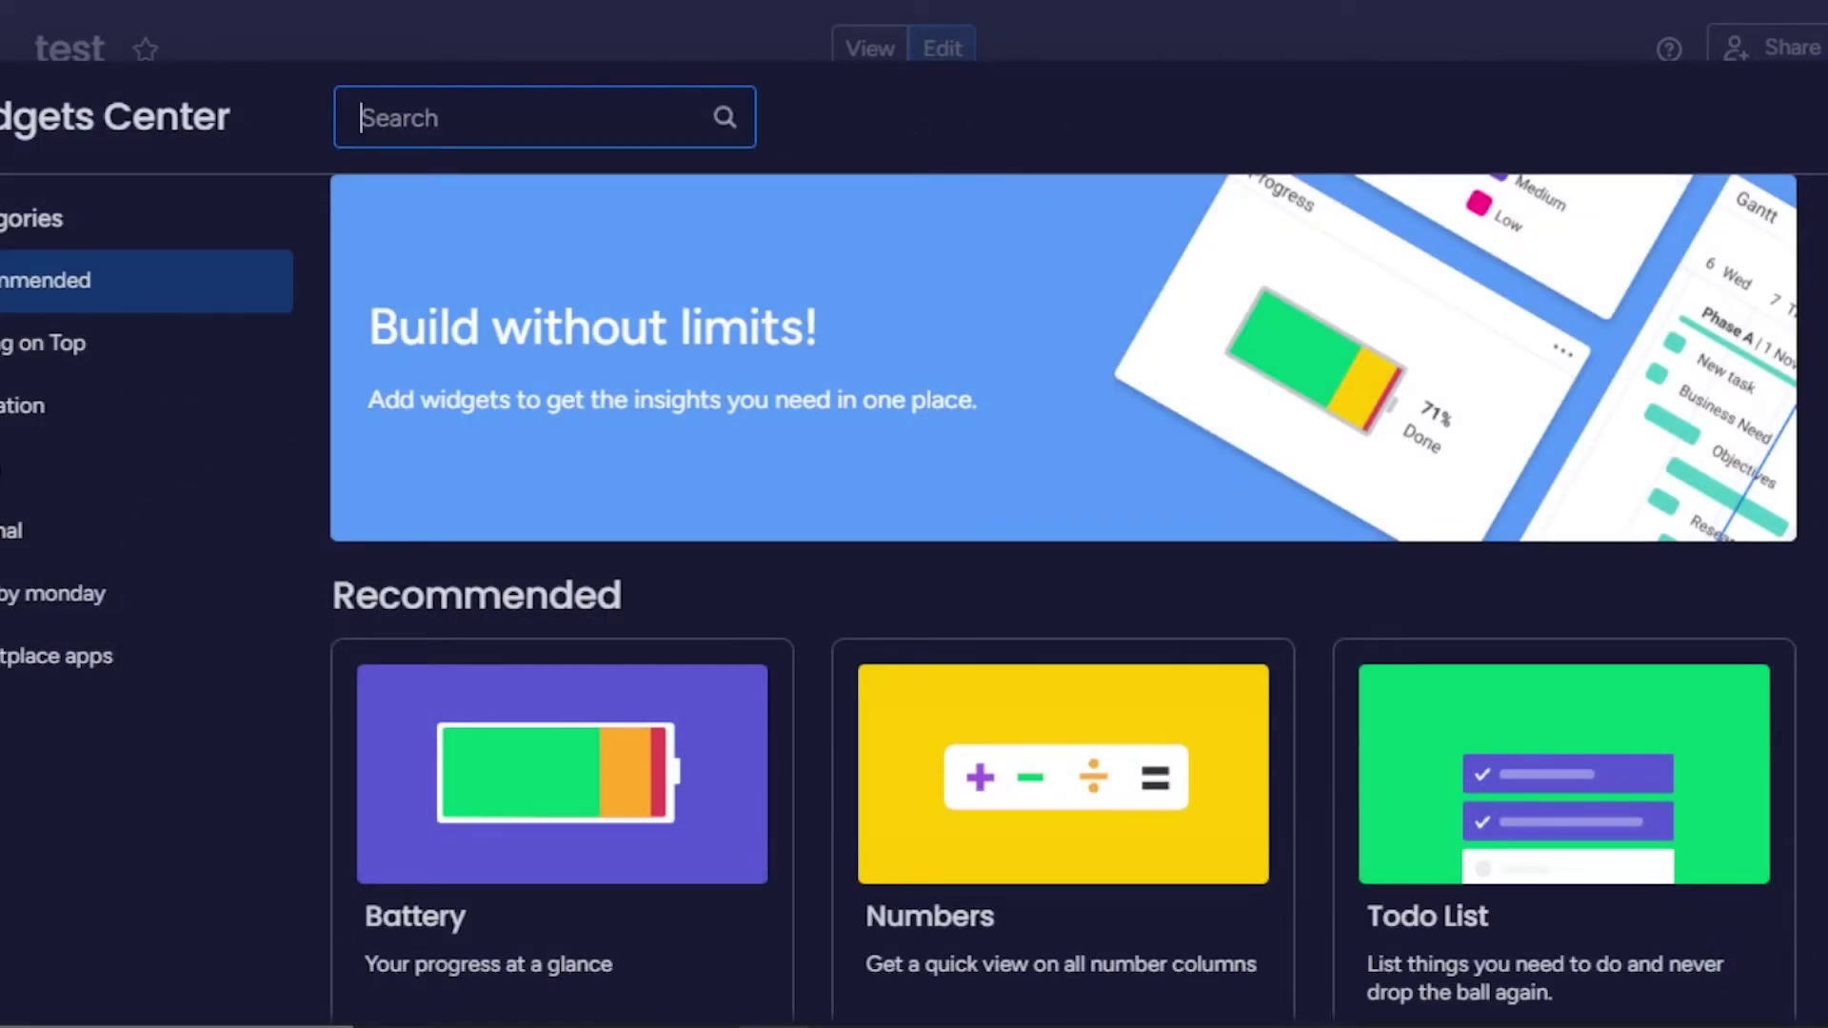
pyautogui.scroll(-10, 1063, 598)
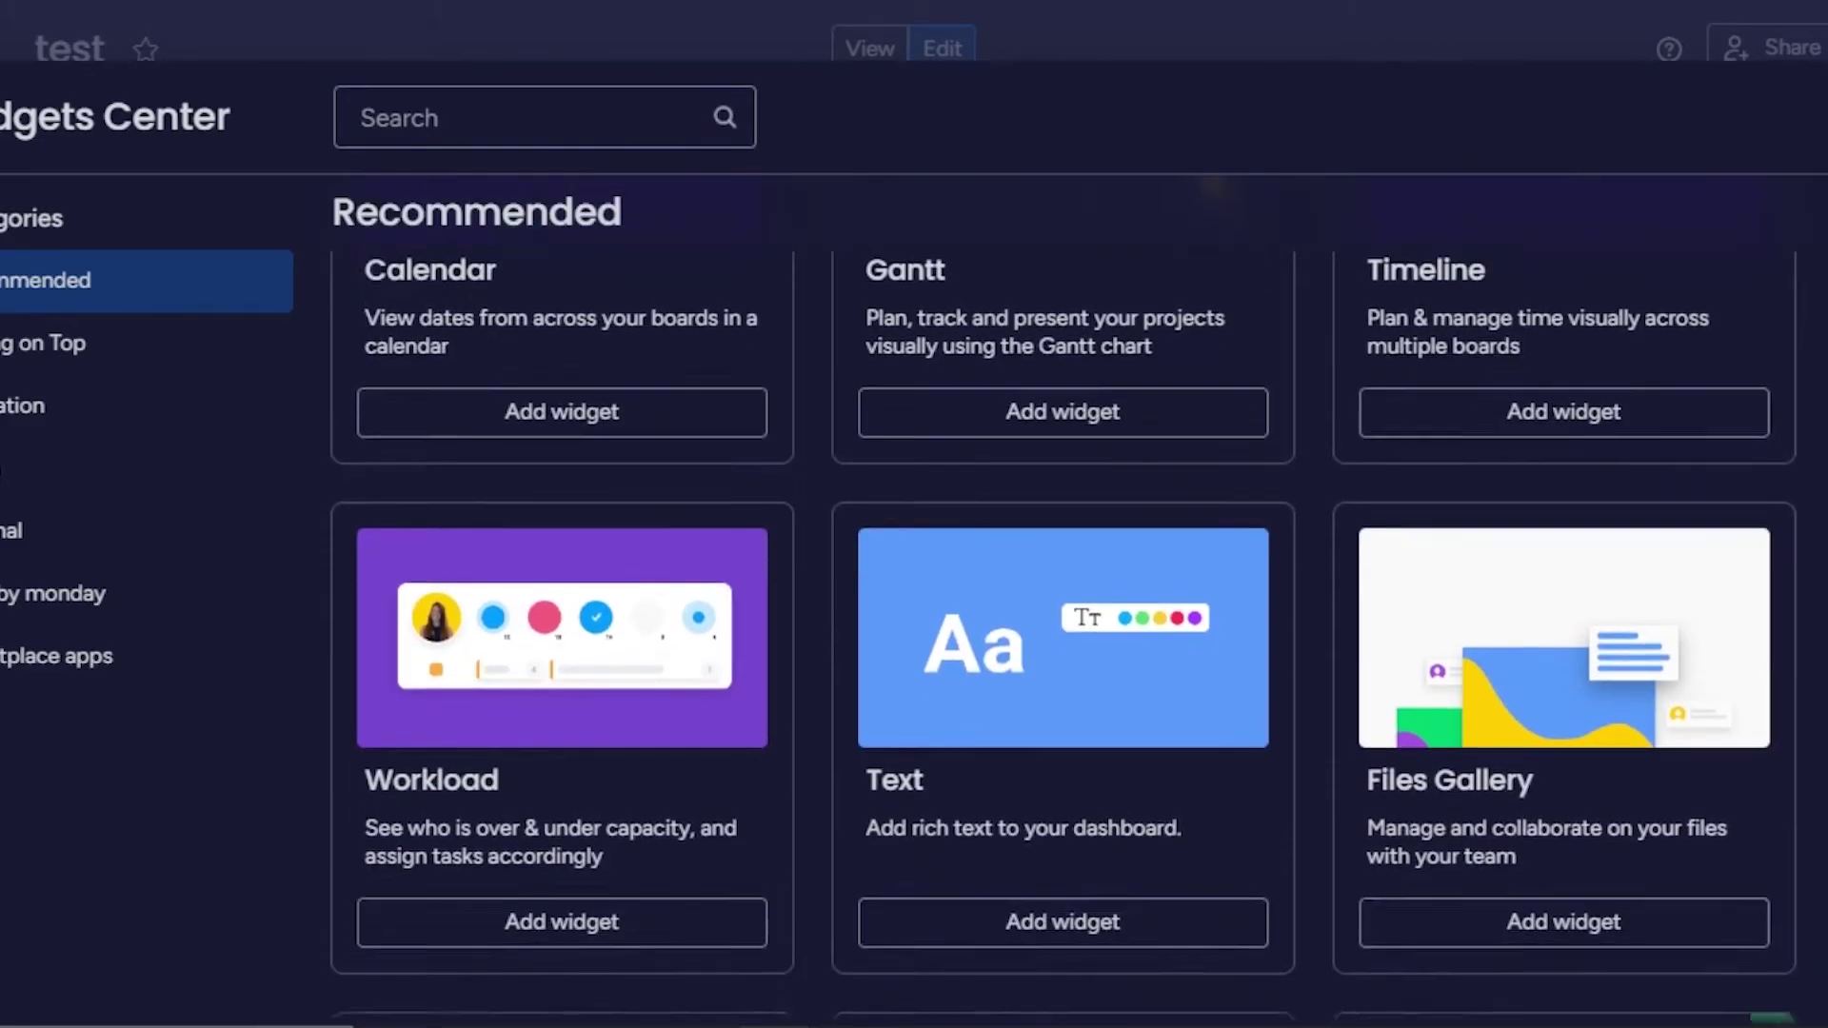
pyautogui.scroll(-1, 1171, 714)
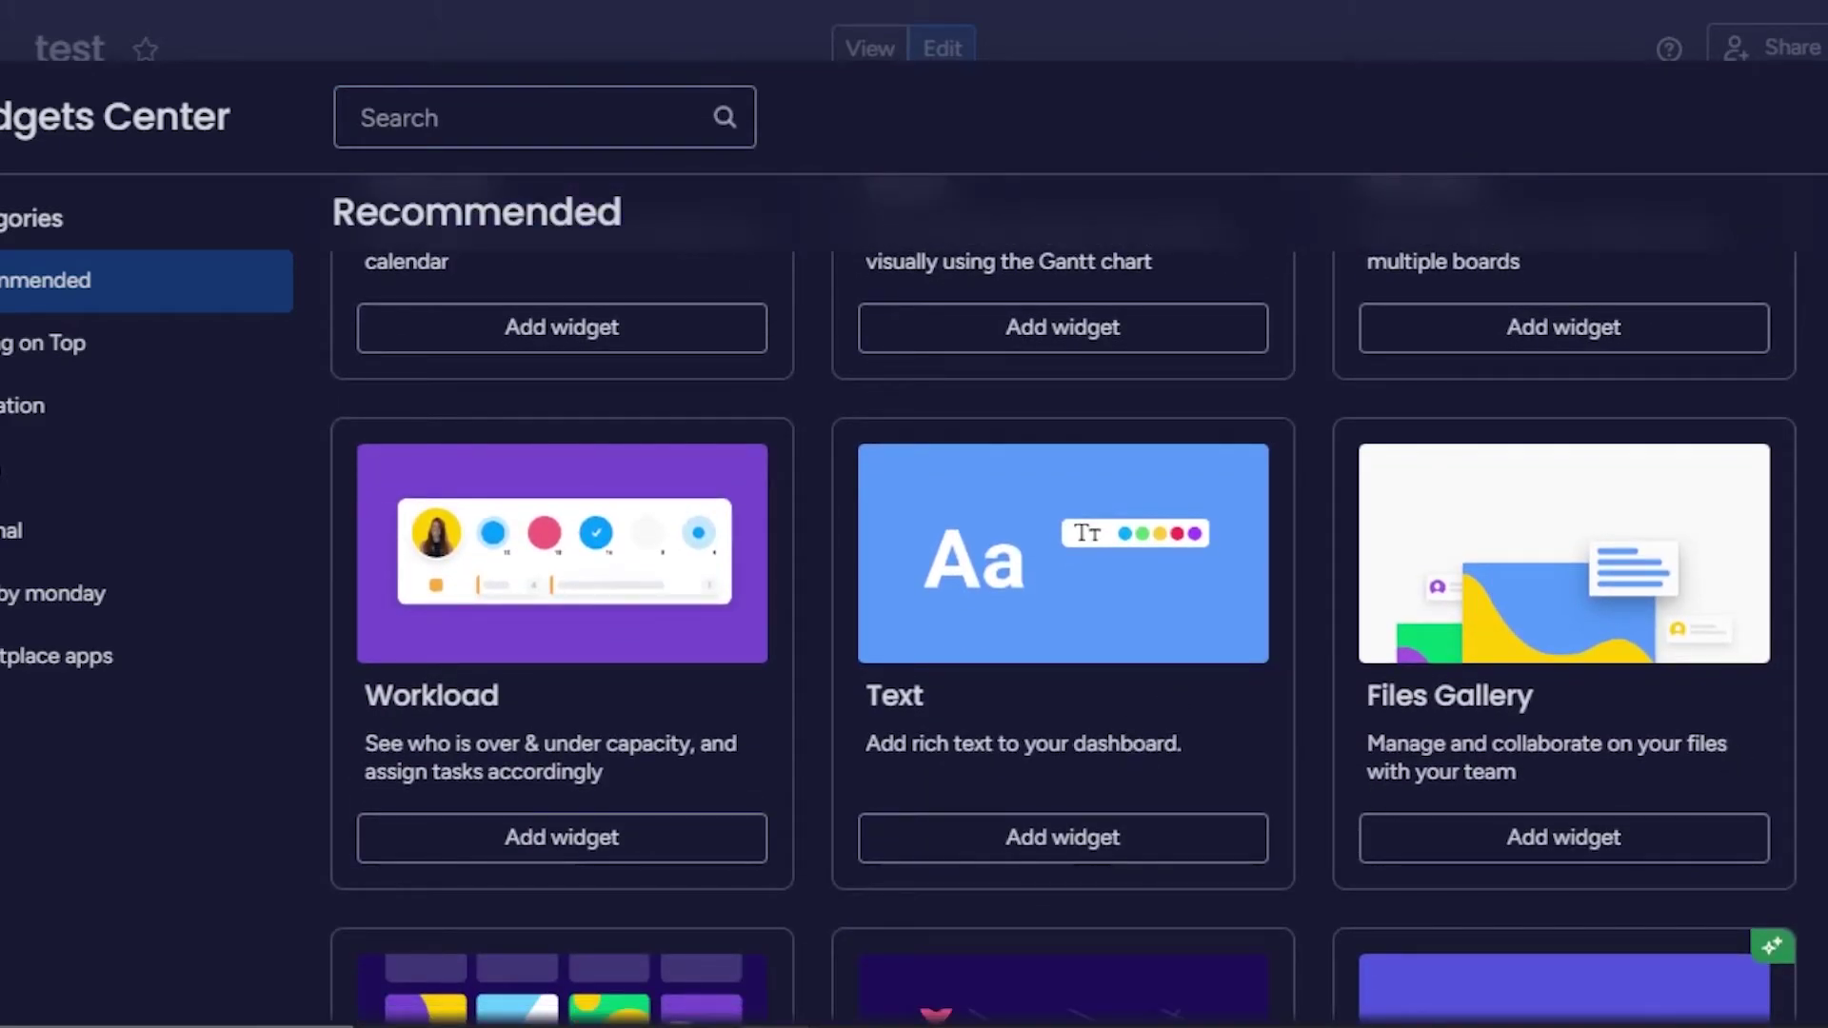
pyautogui.scroll(-13, 1062, 600)
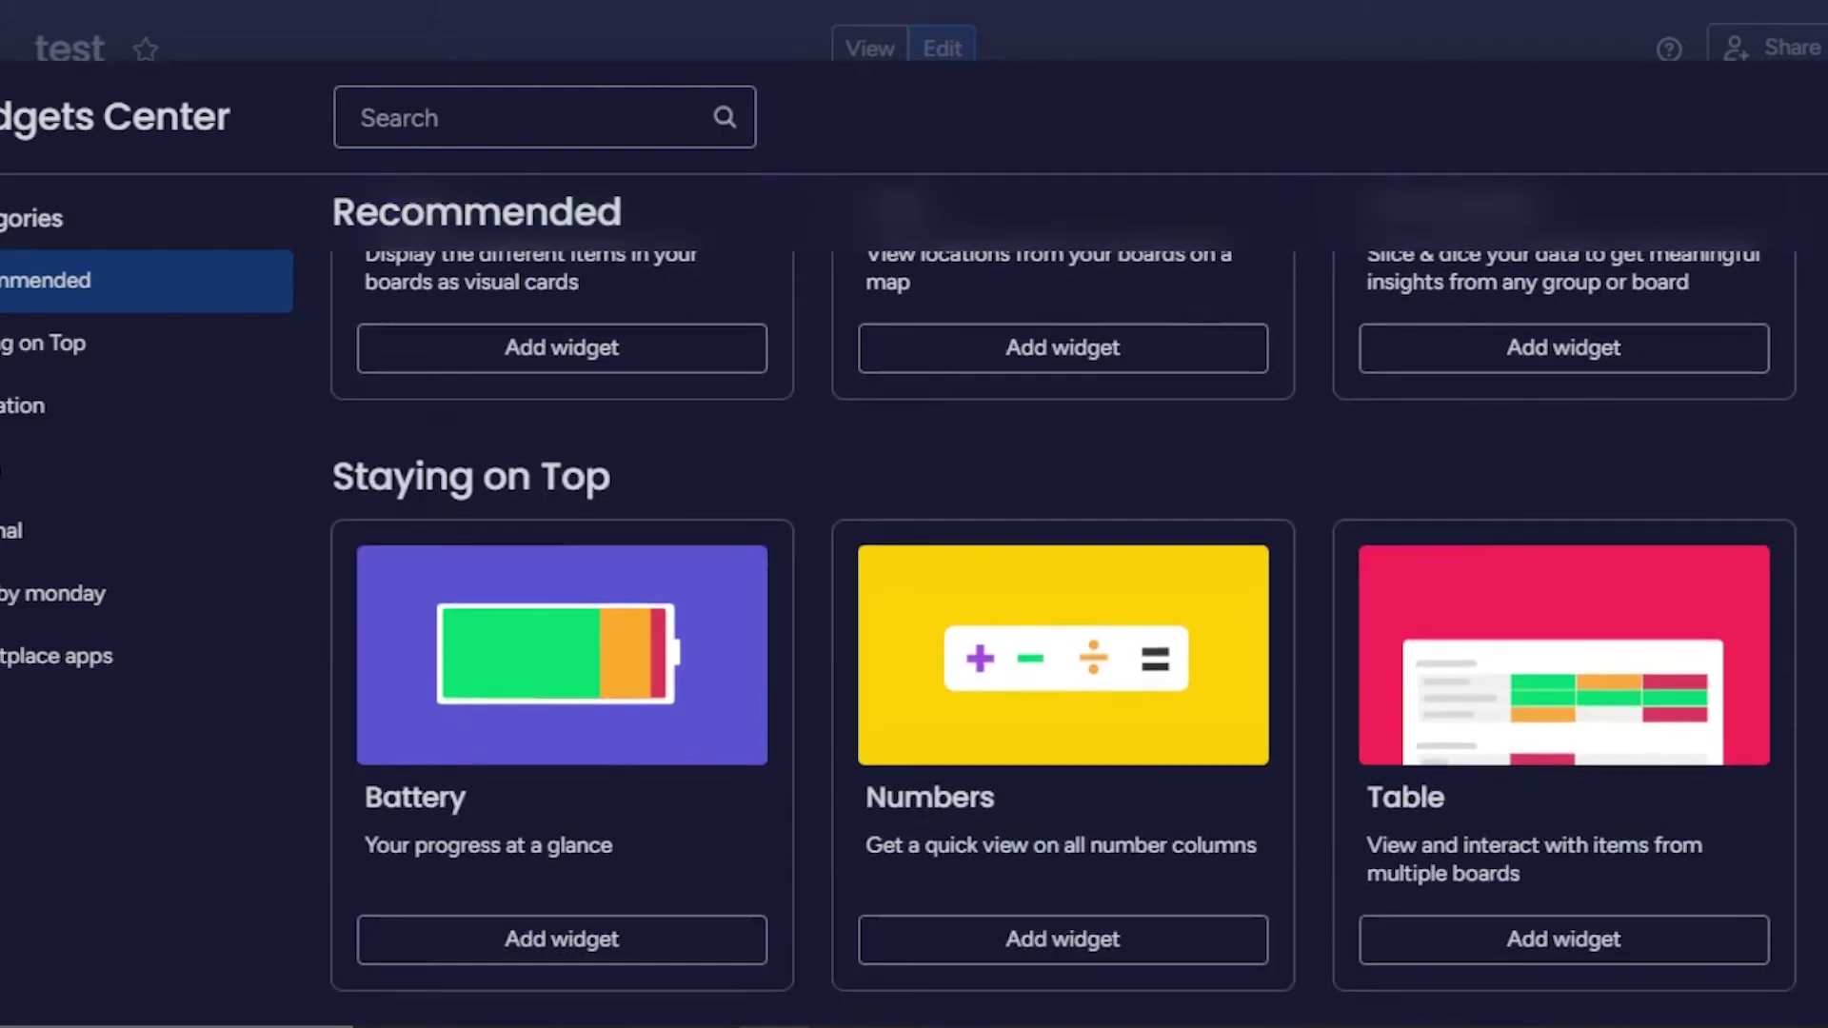
pyautogui.scroll(-6, 1062, 600)
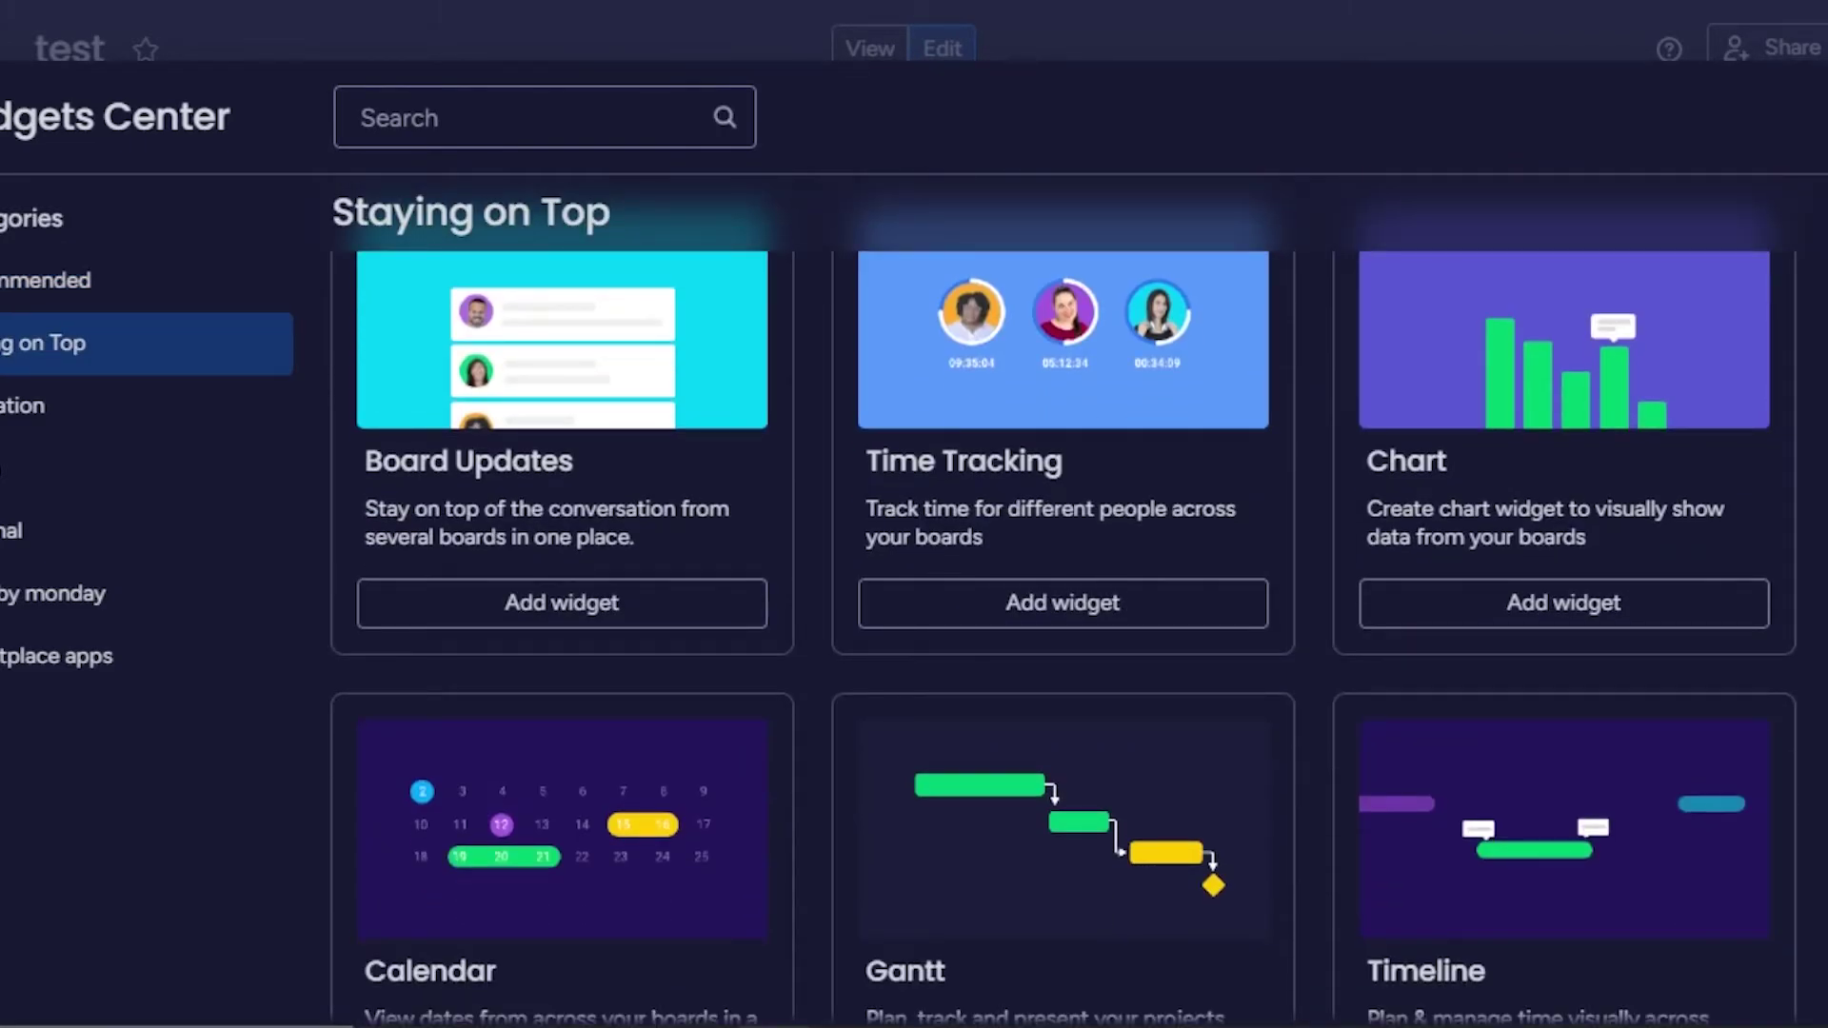
pyautogui.scroll(-9, 990, 467)
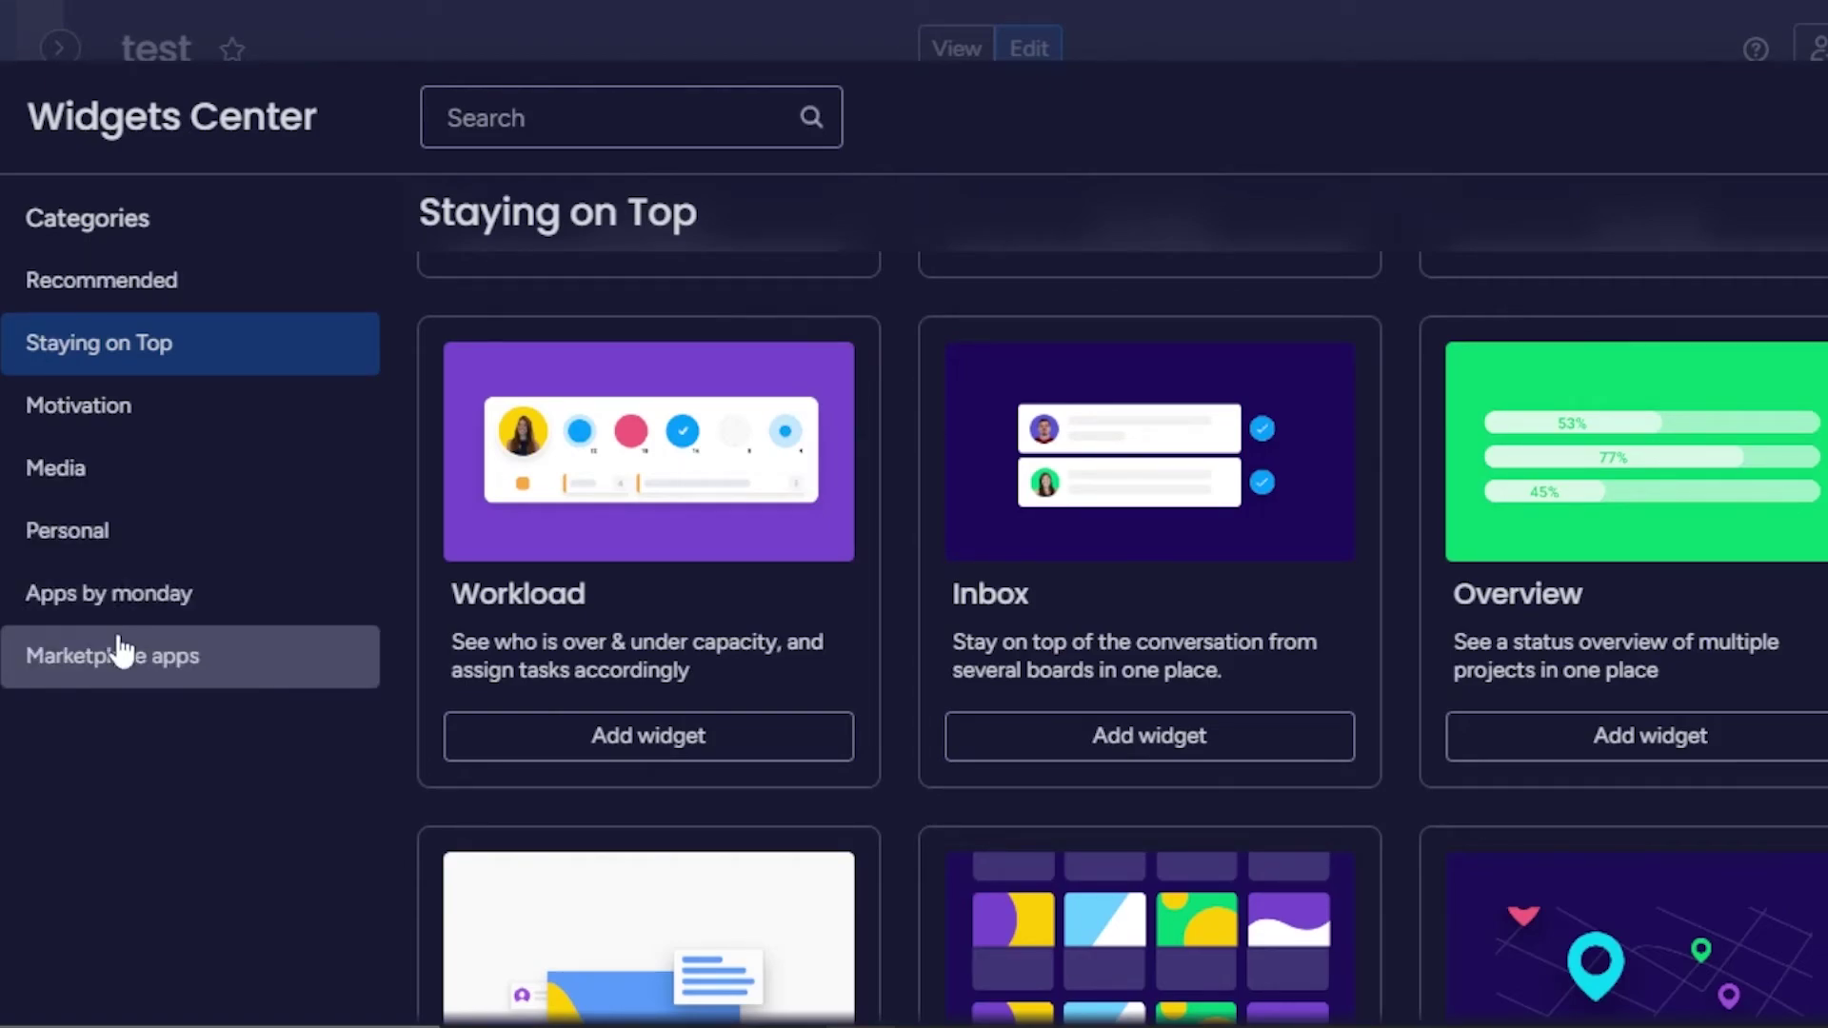
pyautogui.click(1163, 751)
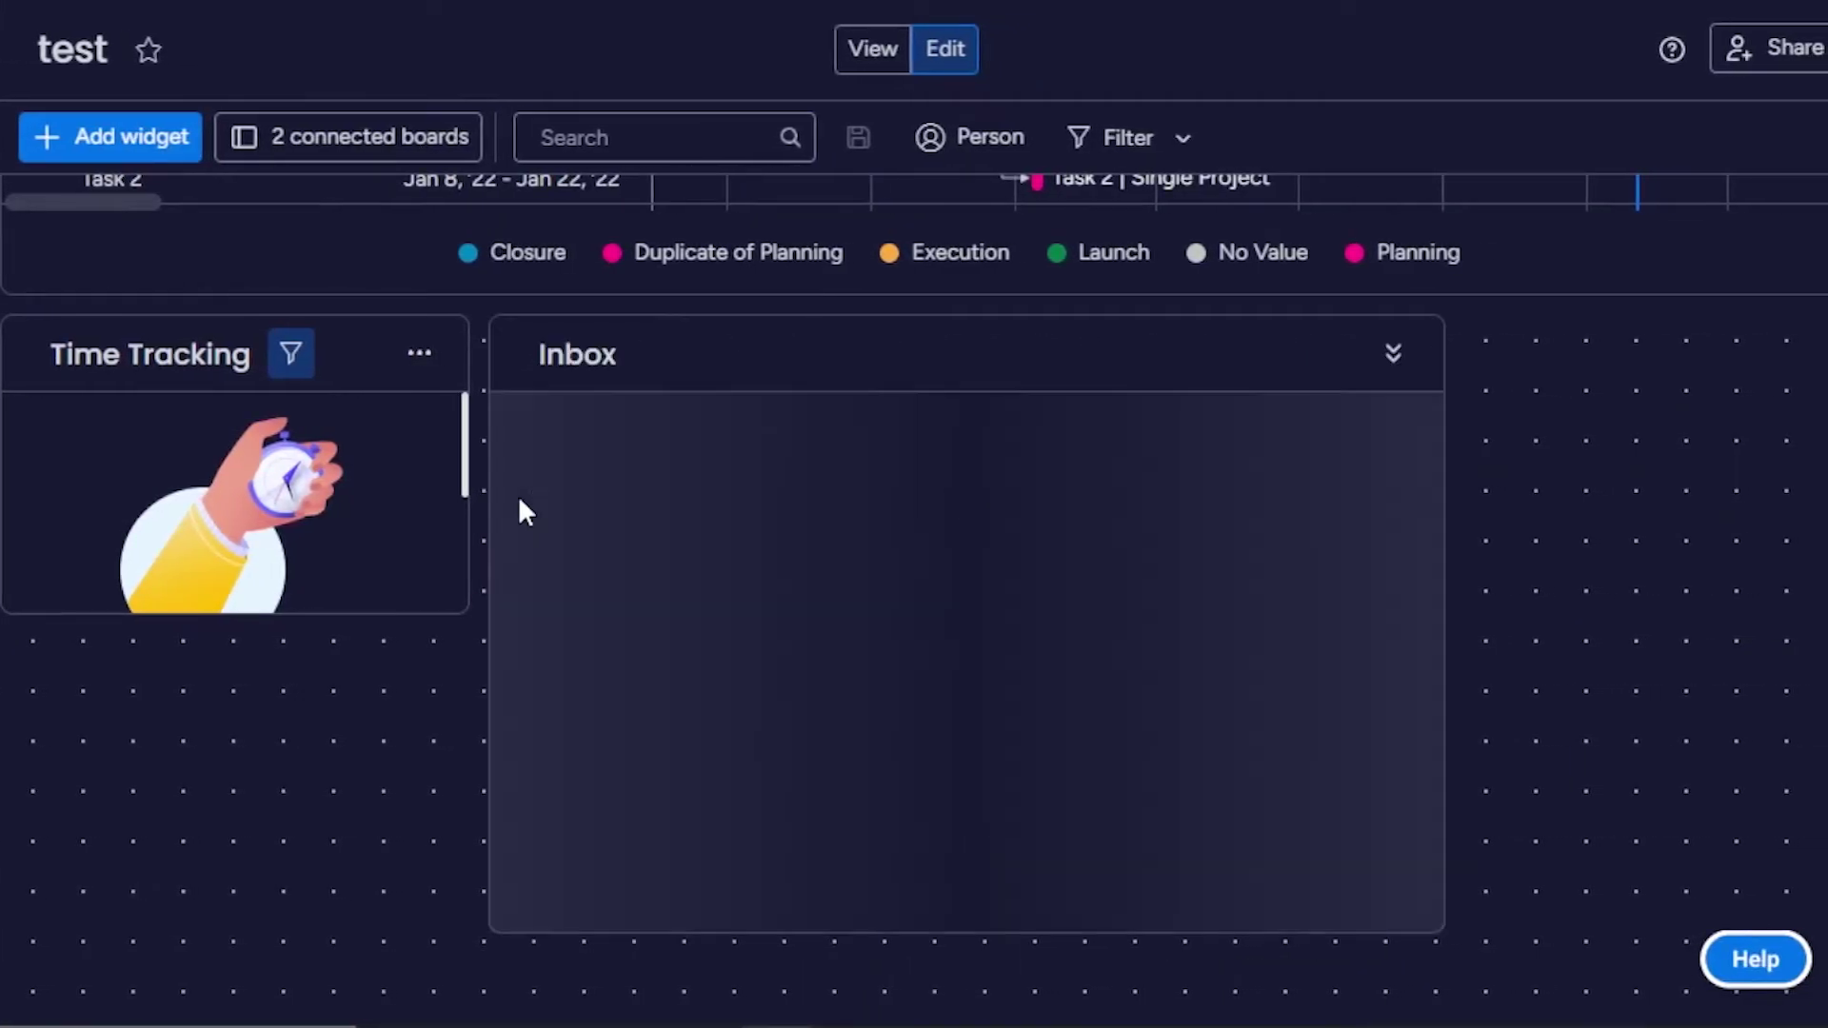
# Step: Resize the Inbox widget so it is wider and shorter beside the Time Tracking widget
pyautogui.scroll(-1, 1447, 790)
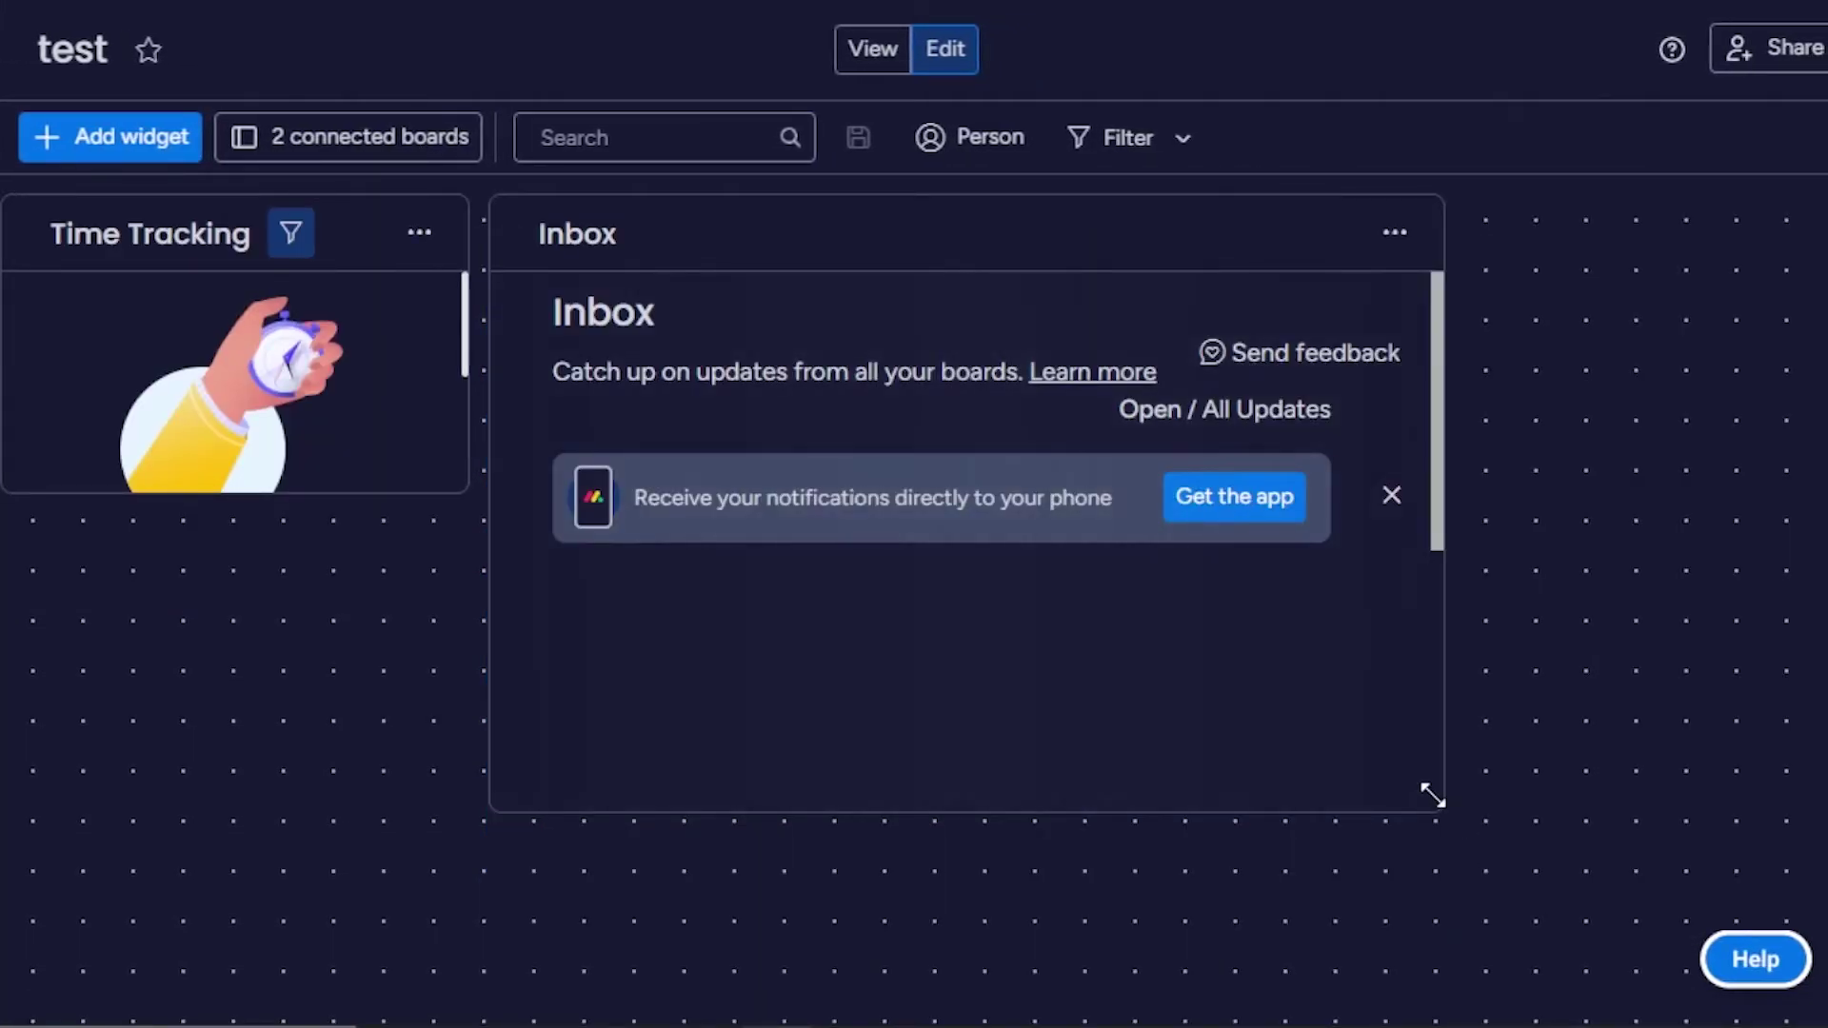
pyautogui.moveTo(1435, 805); pyautogui.dragTo(1820, 449)
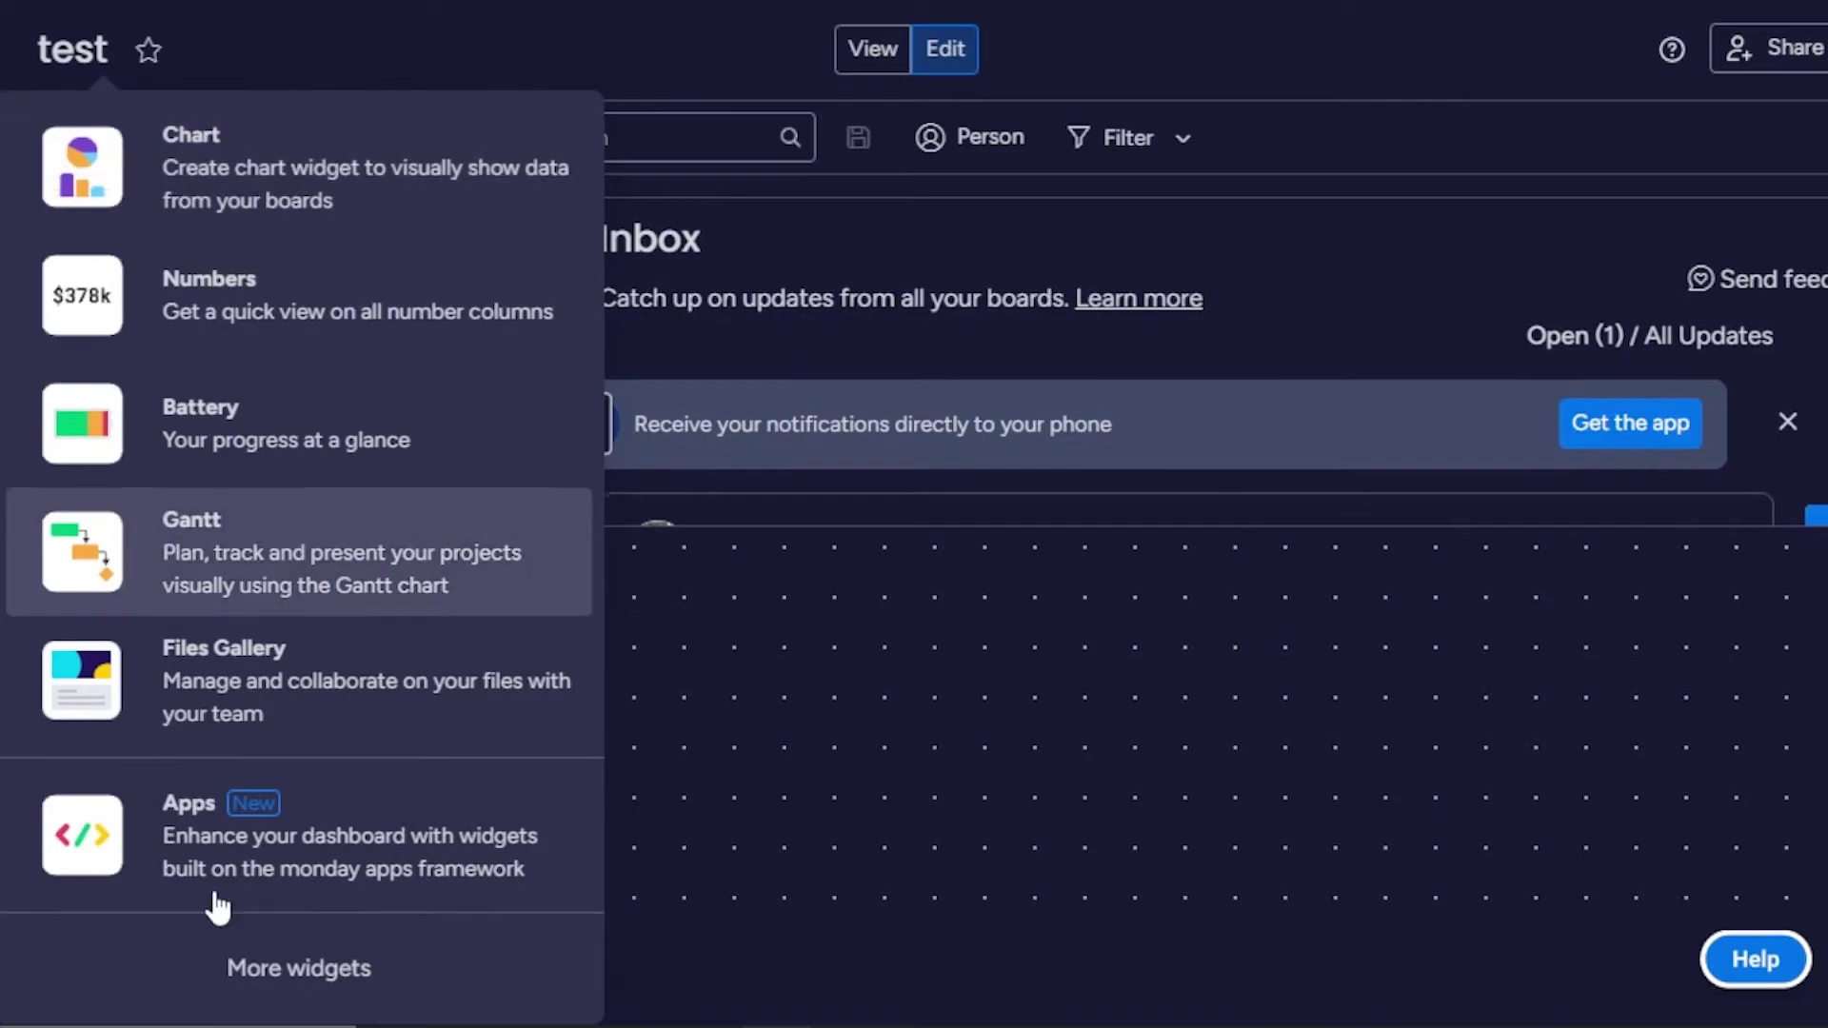
# Step: Browse the Marketplace apps category in the Widgets Center, then close it without adding anything
pyautogui.click(308, 968)
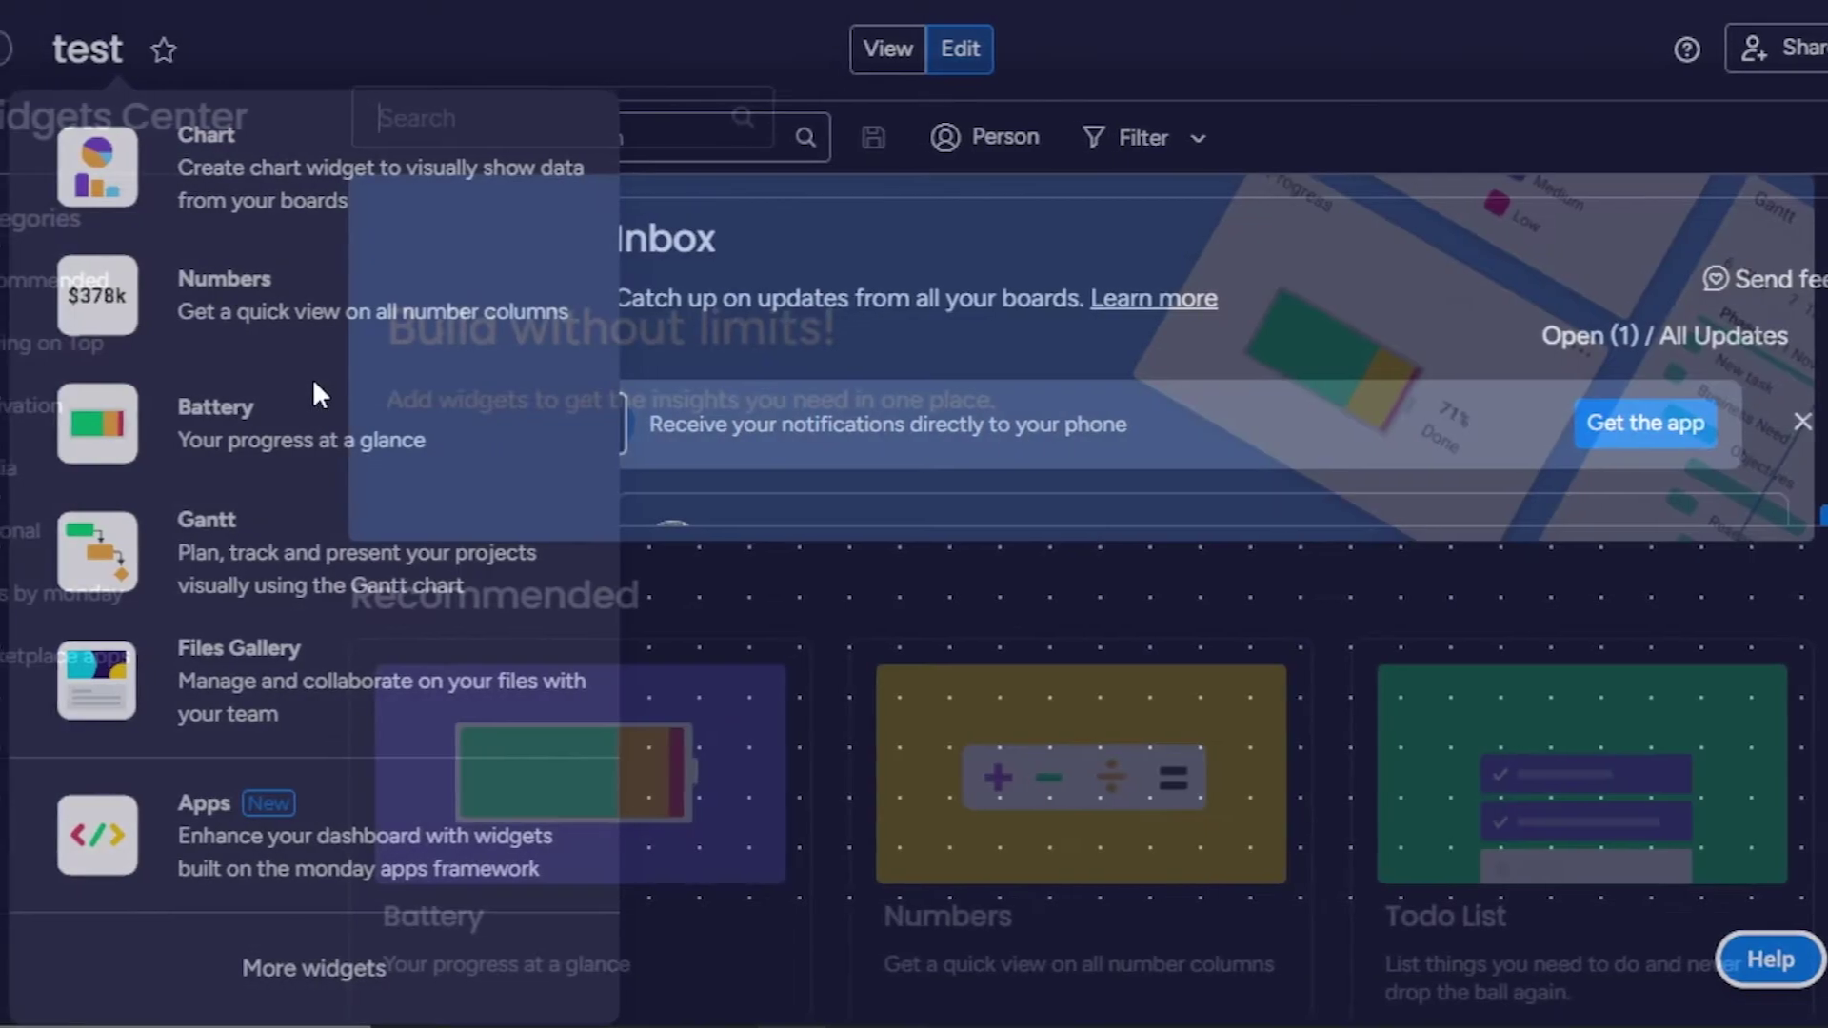
pyautogui.click(160, 656)
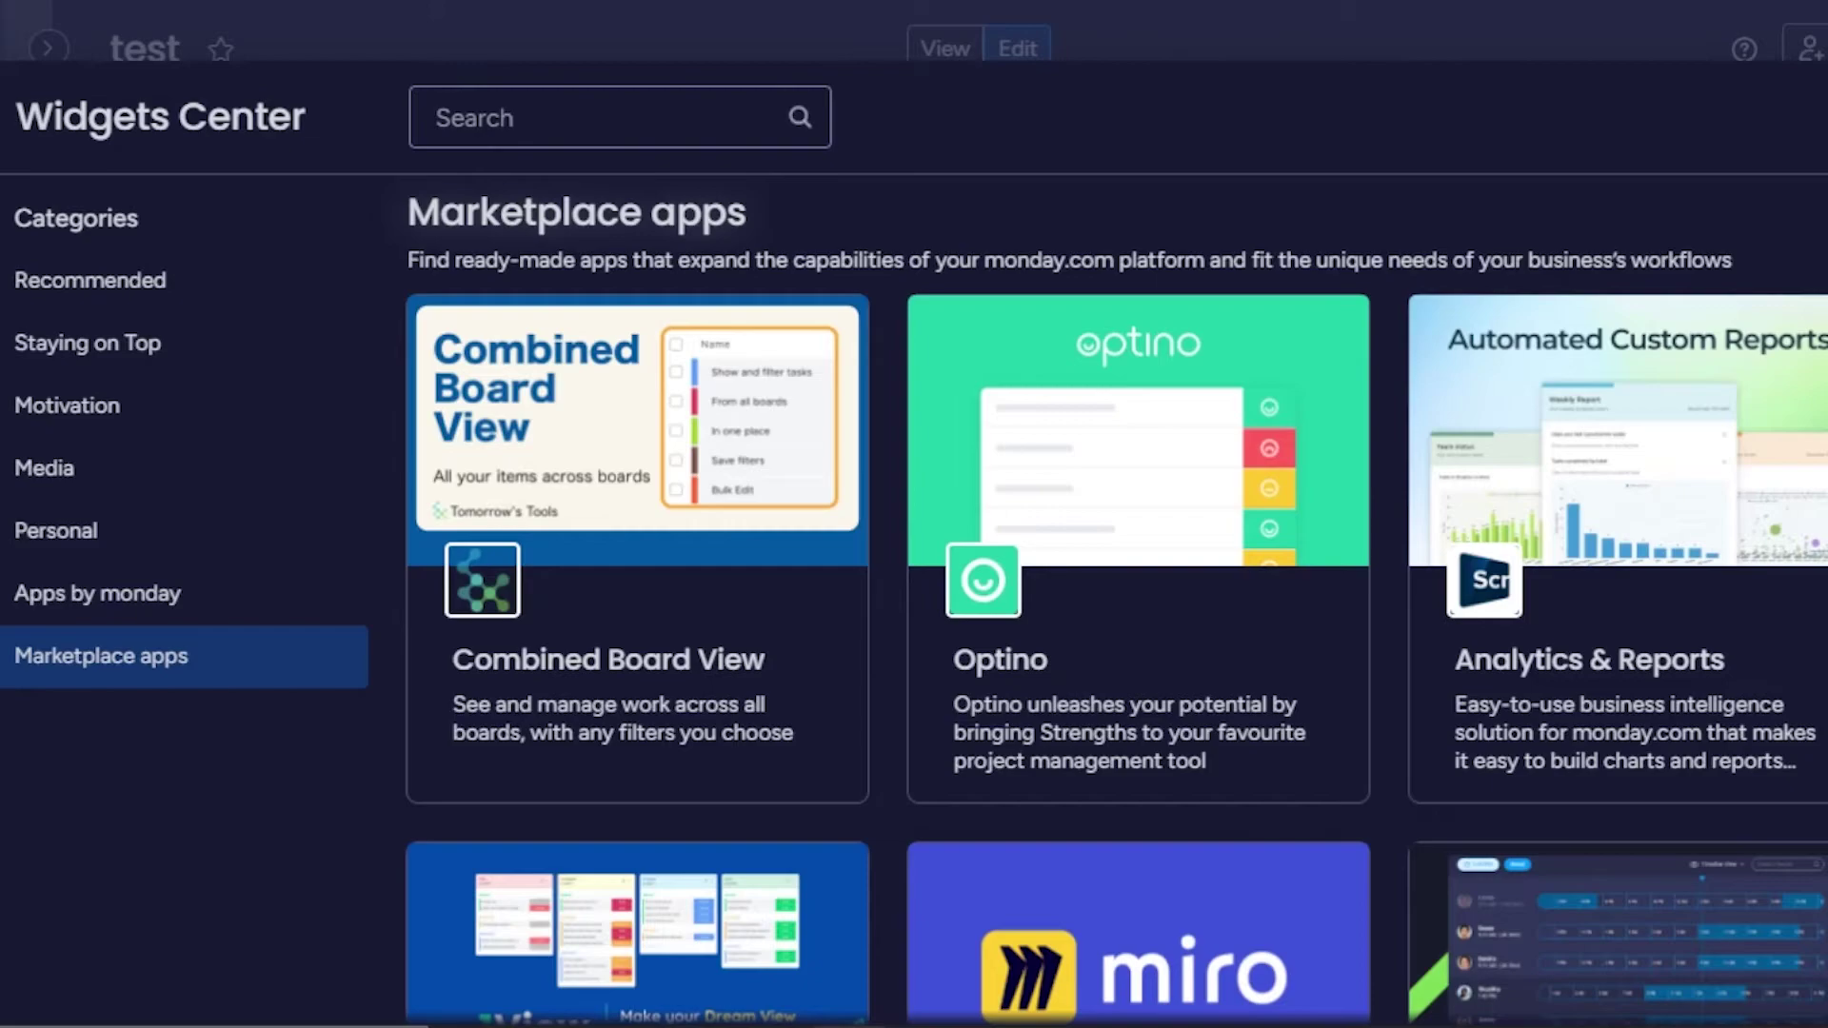
pyautogui.press('Escape')
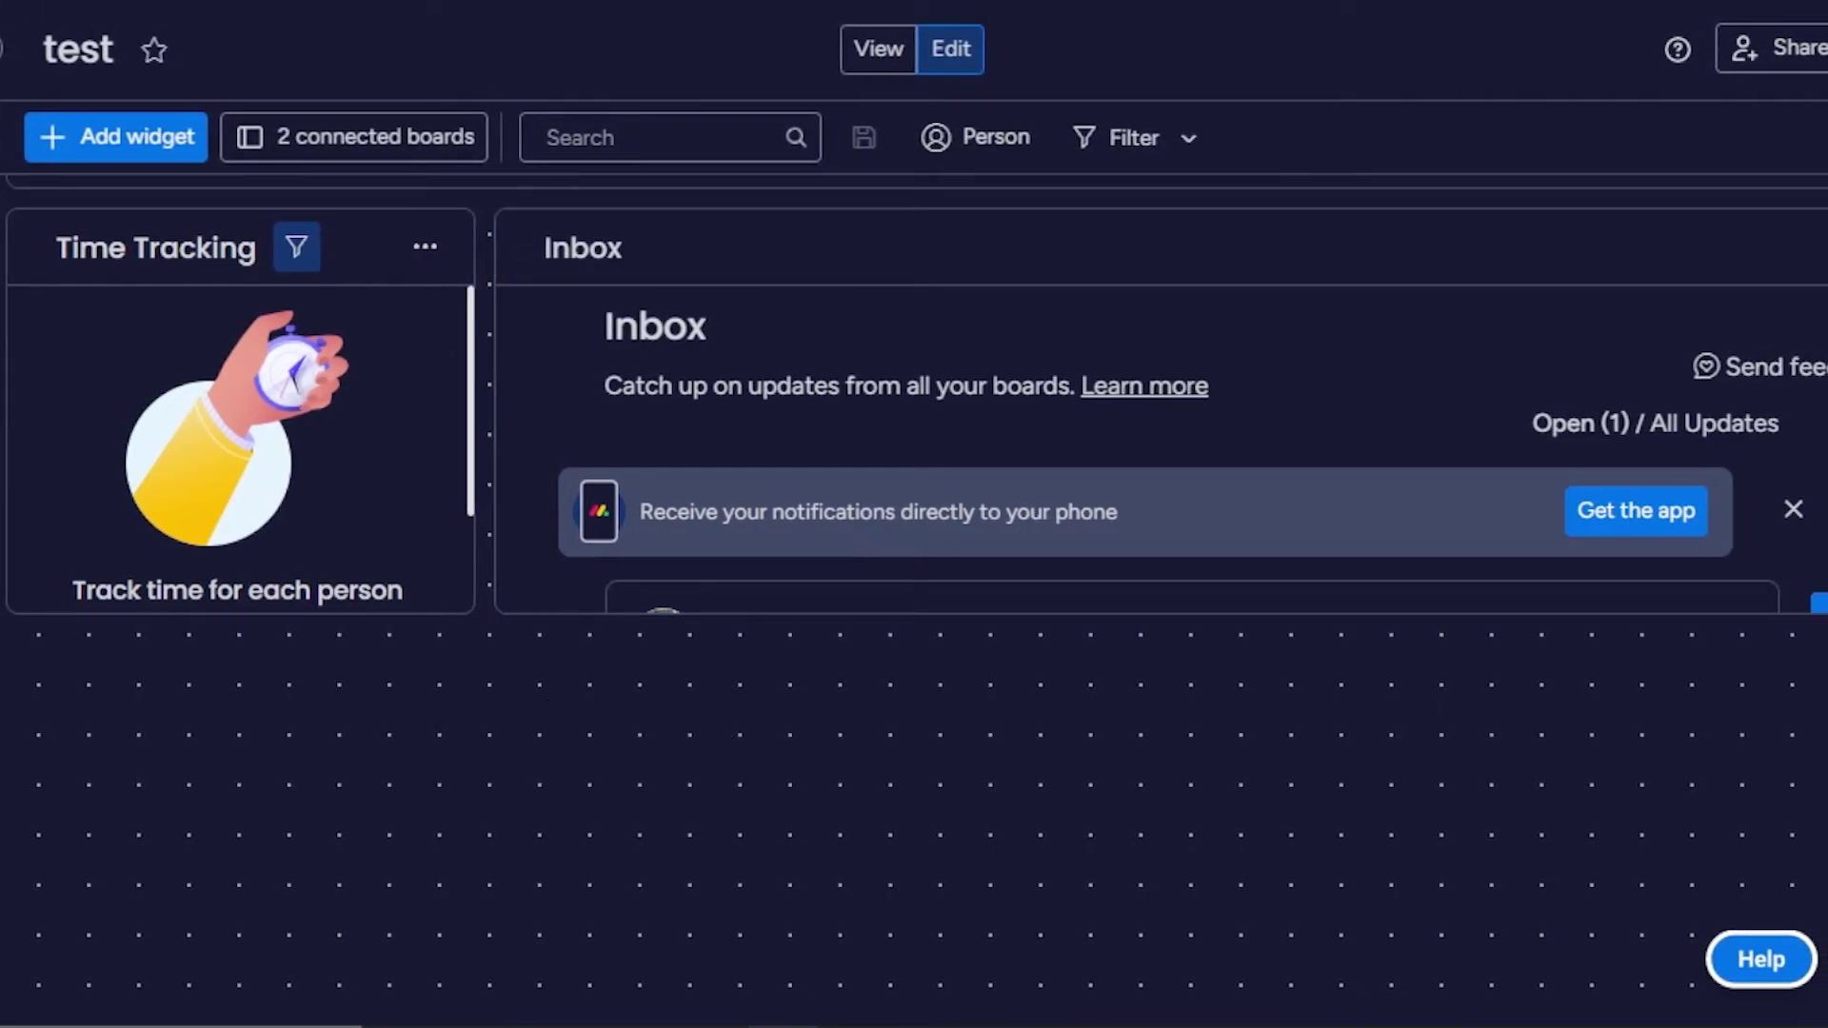
pyautogui.scroll(10, 914, 590)
pyautogui.scroll(-8, 914, 590)
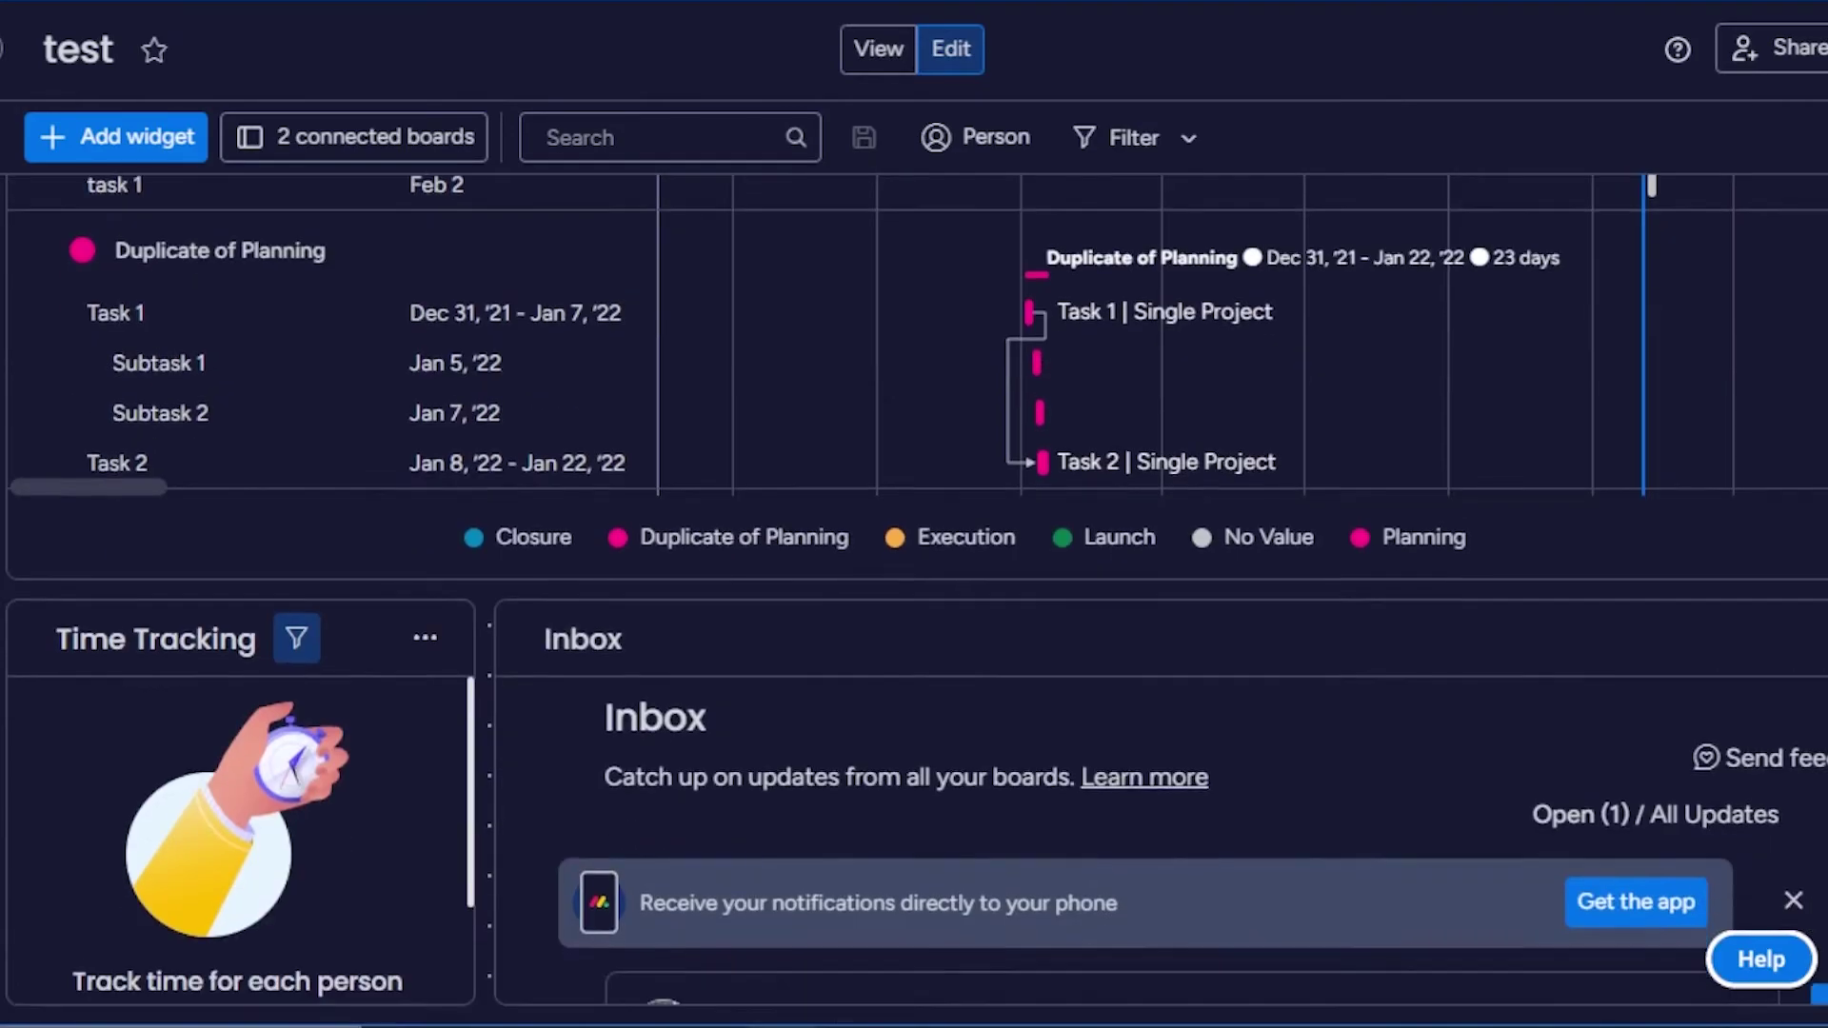
pyautogui.scroll(8, 914, 591)
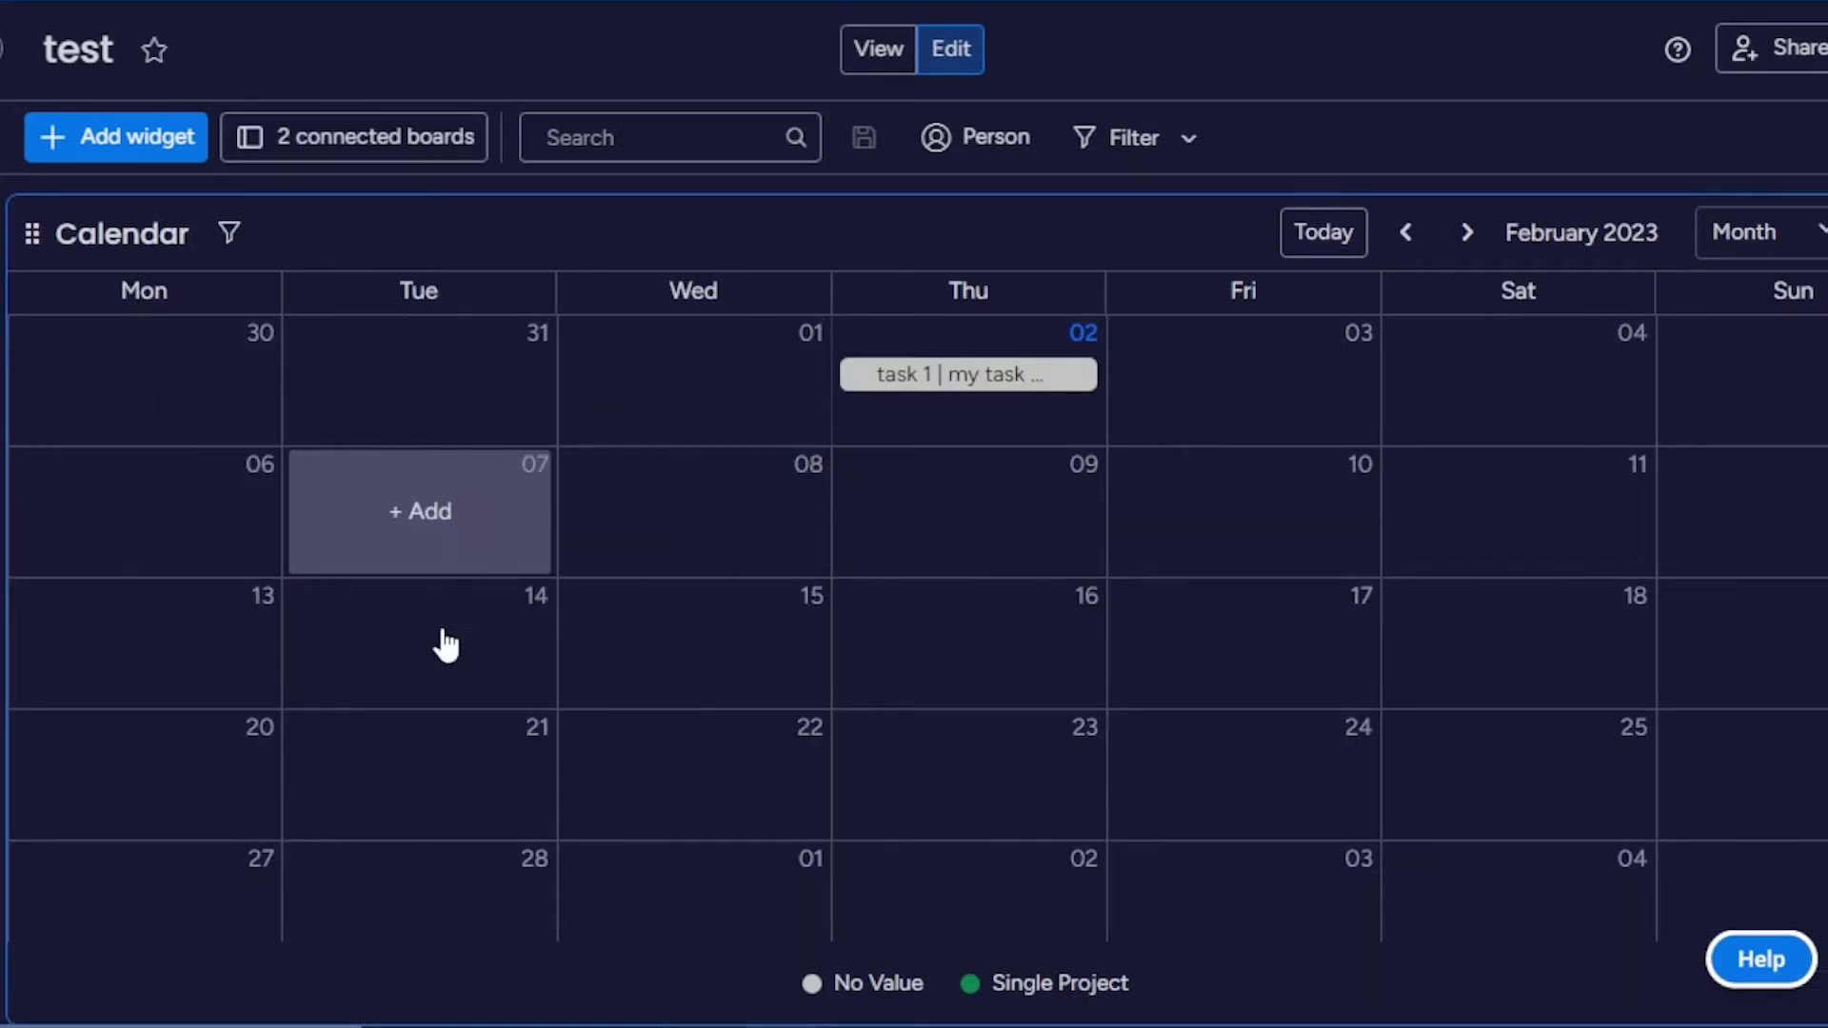
pyautogui.click(386, 400)
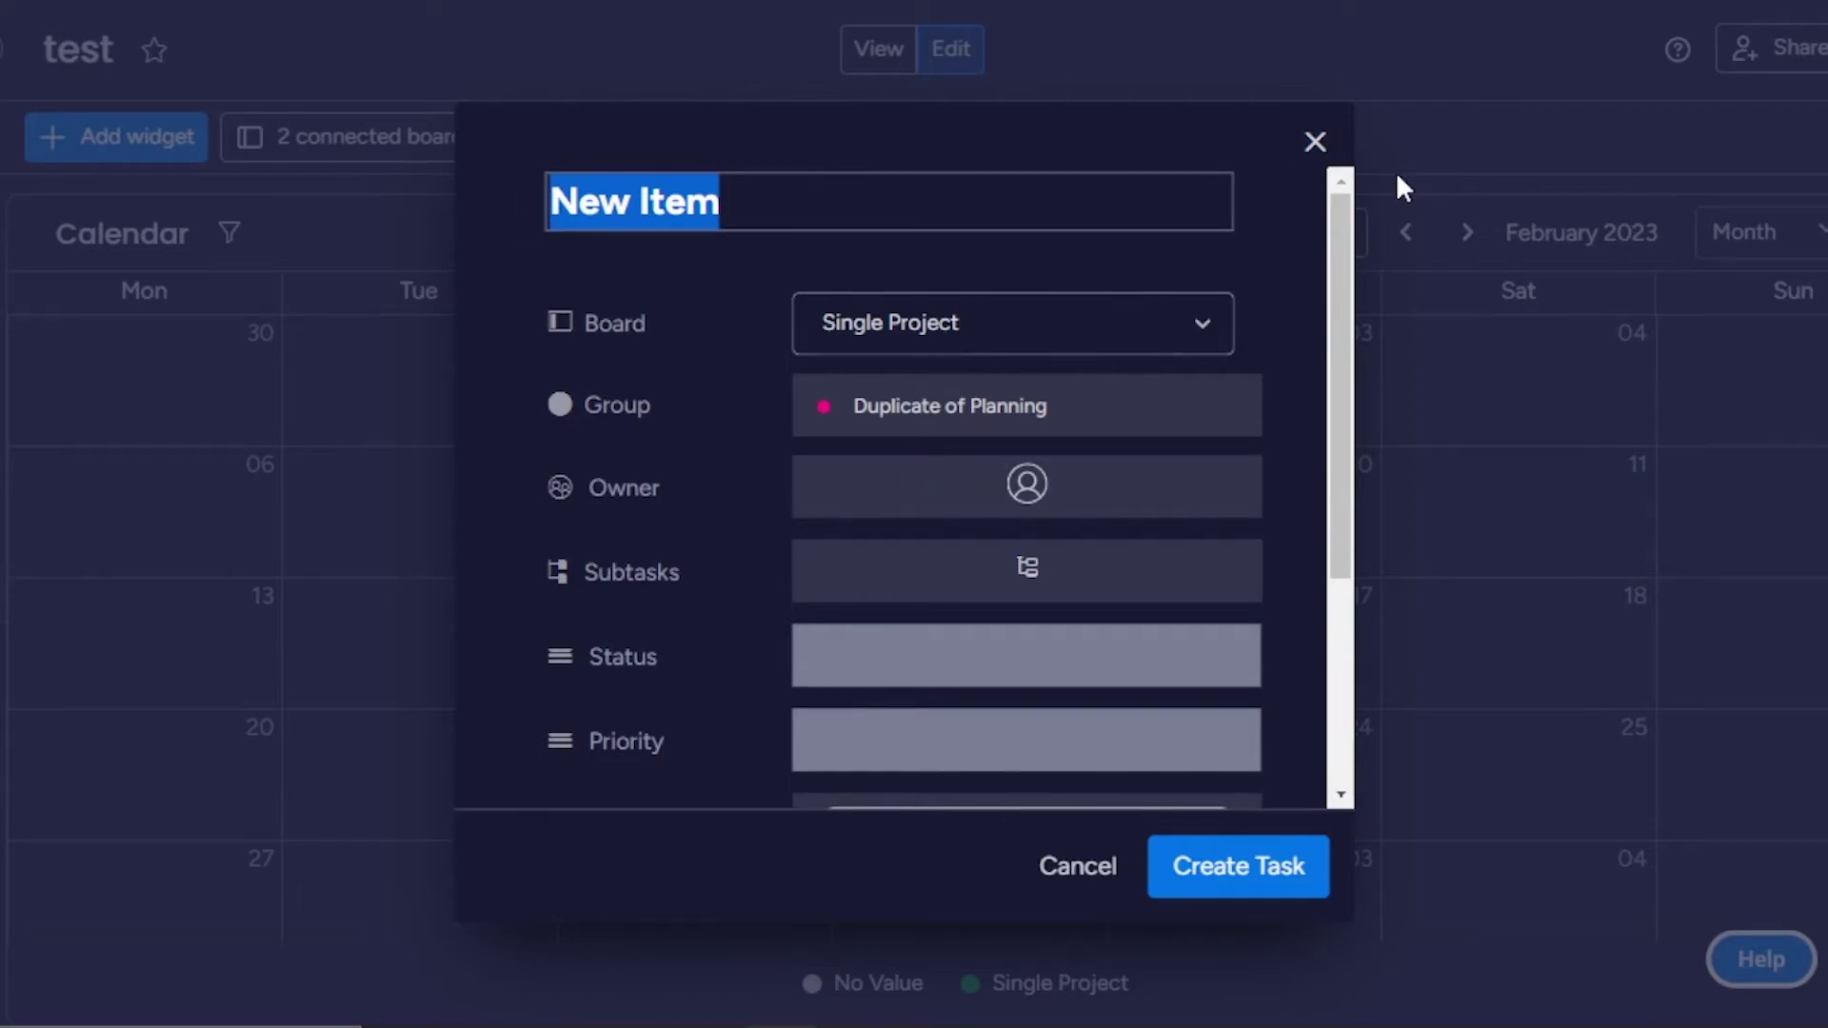
pyautogui.click(1331, 145)
pyautogui.click(1332, 145)
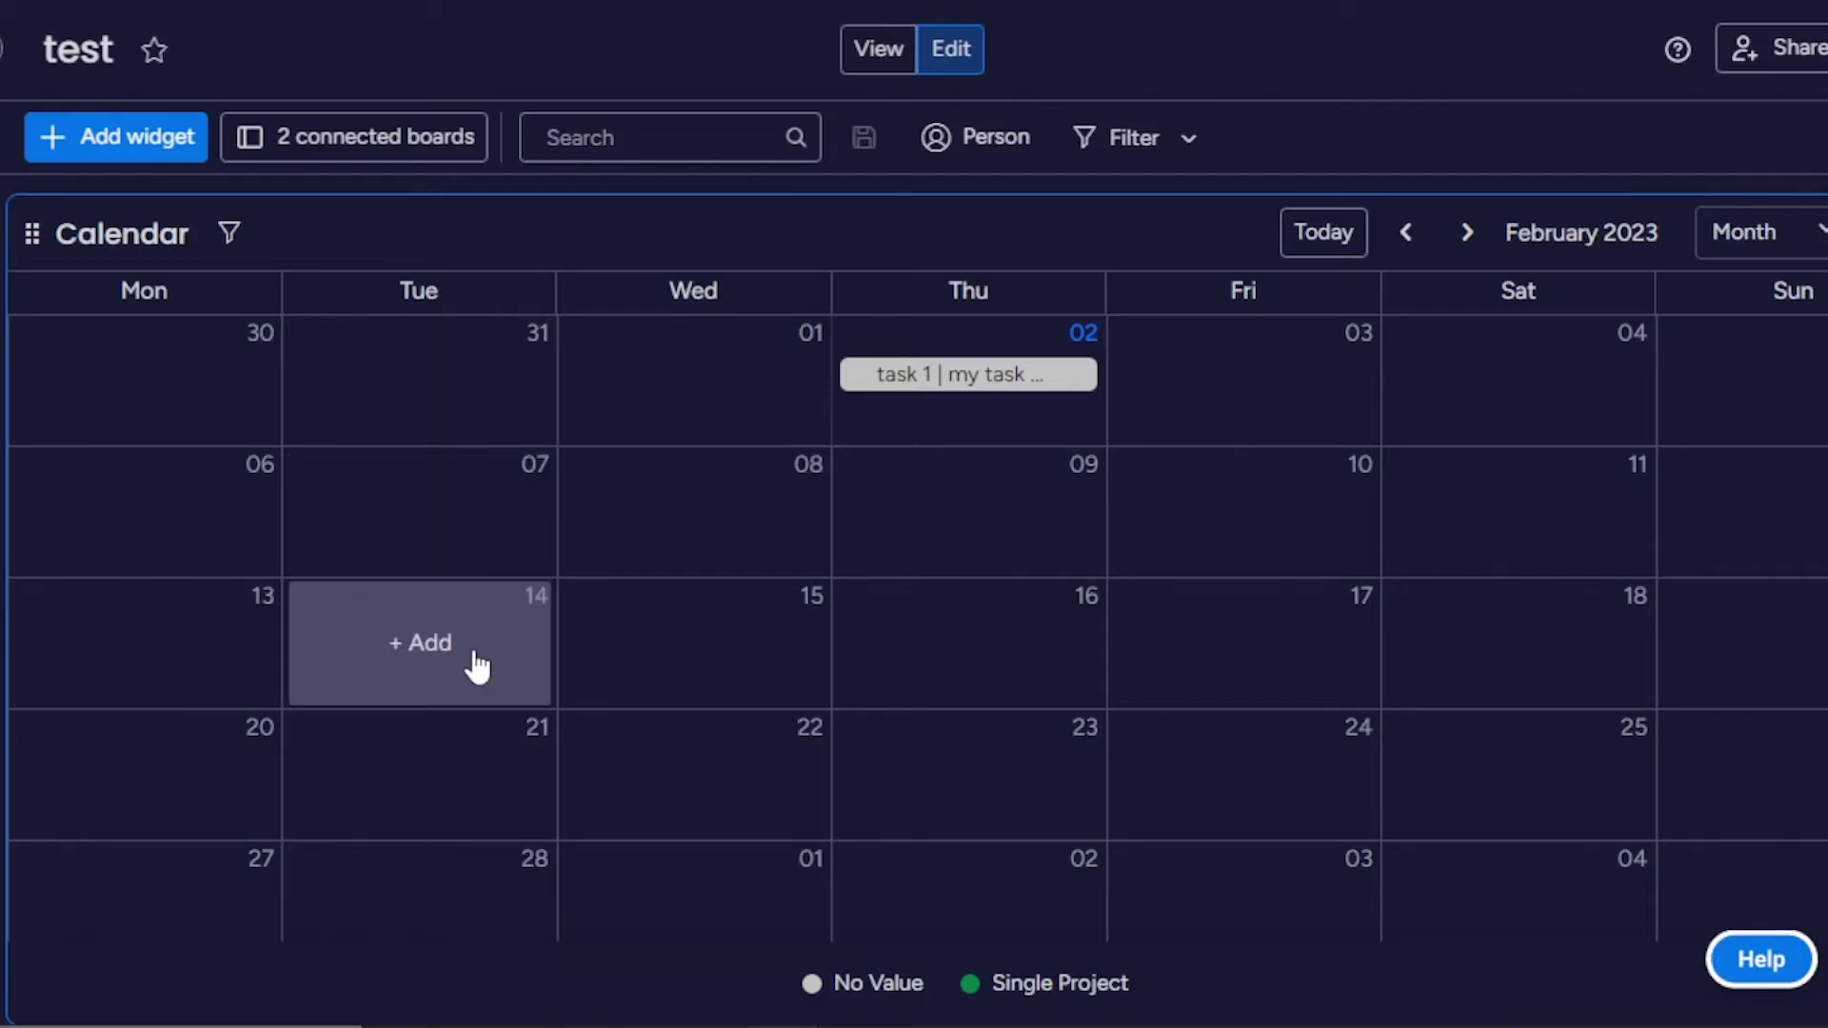
pyautogui.click(394, 457)
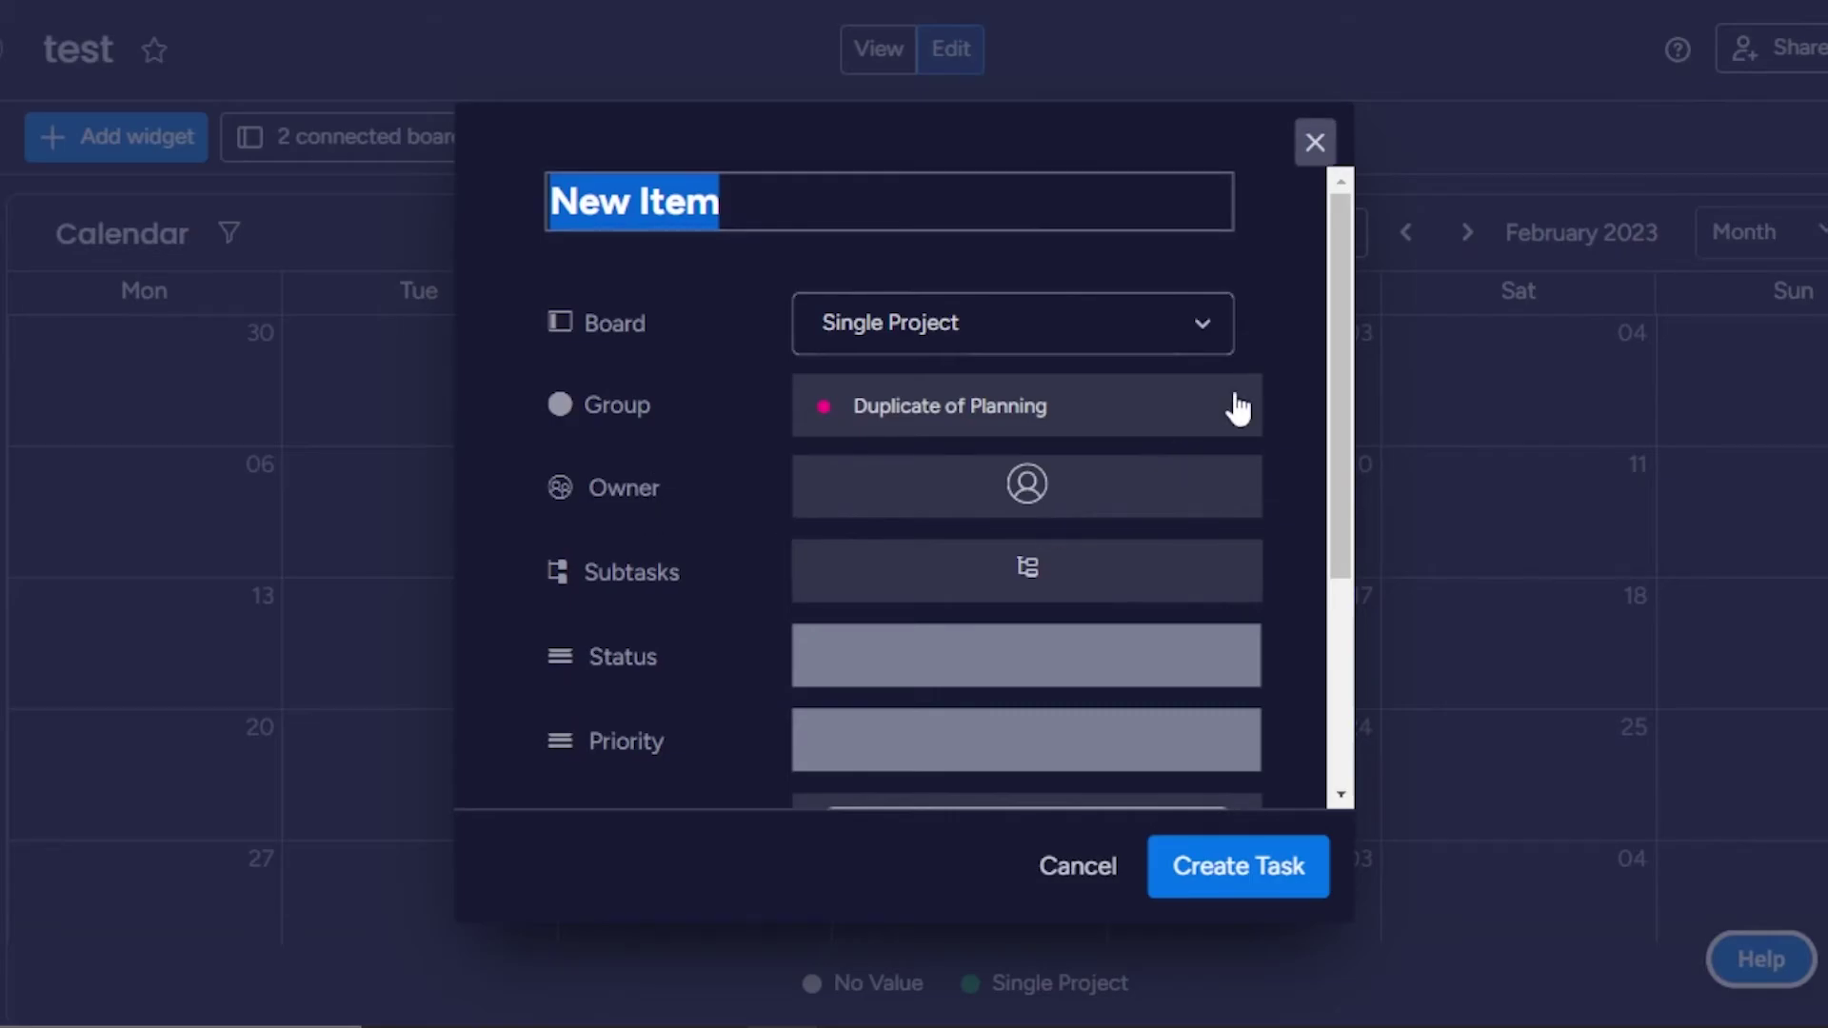
pyautogui.press('Escape')
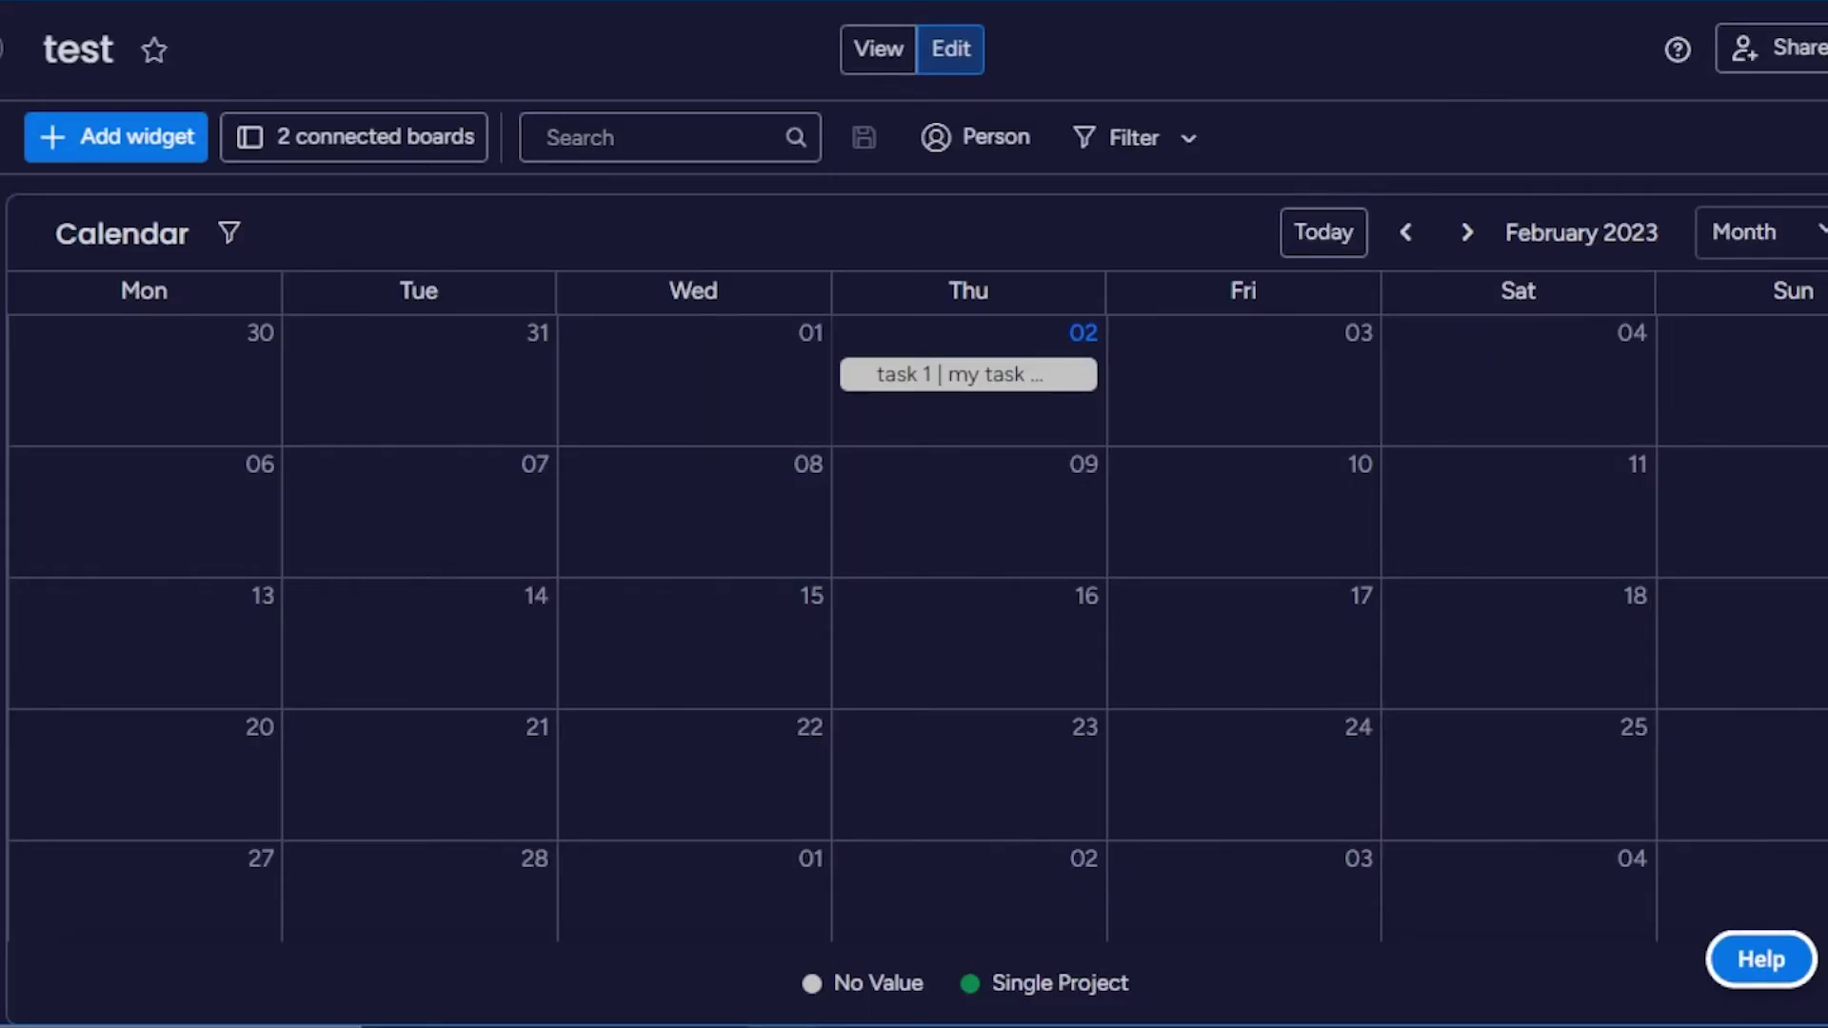
pyautogui.scroll(-8, 916, 600)
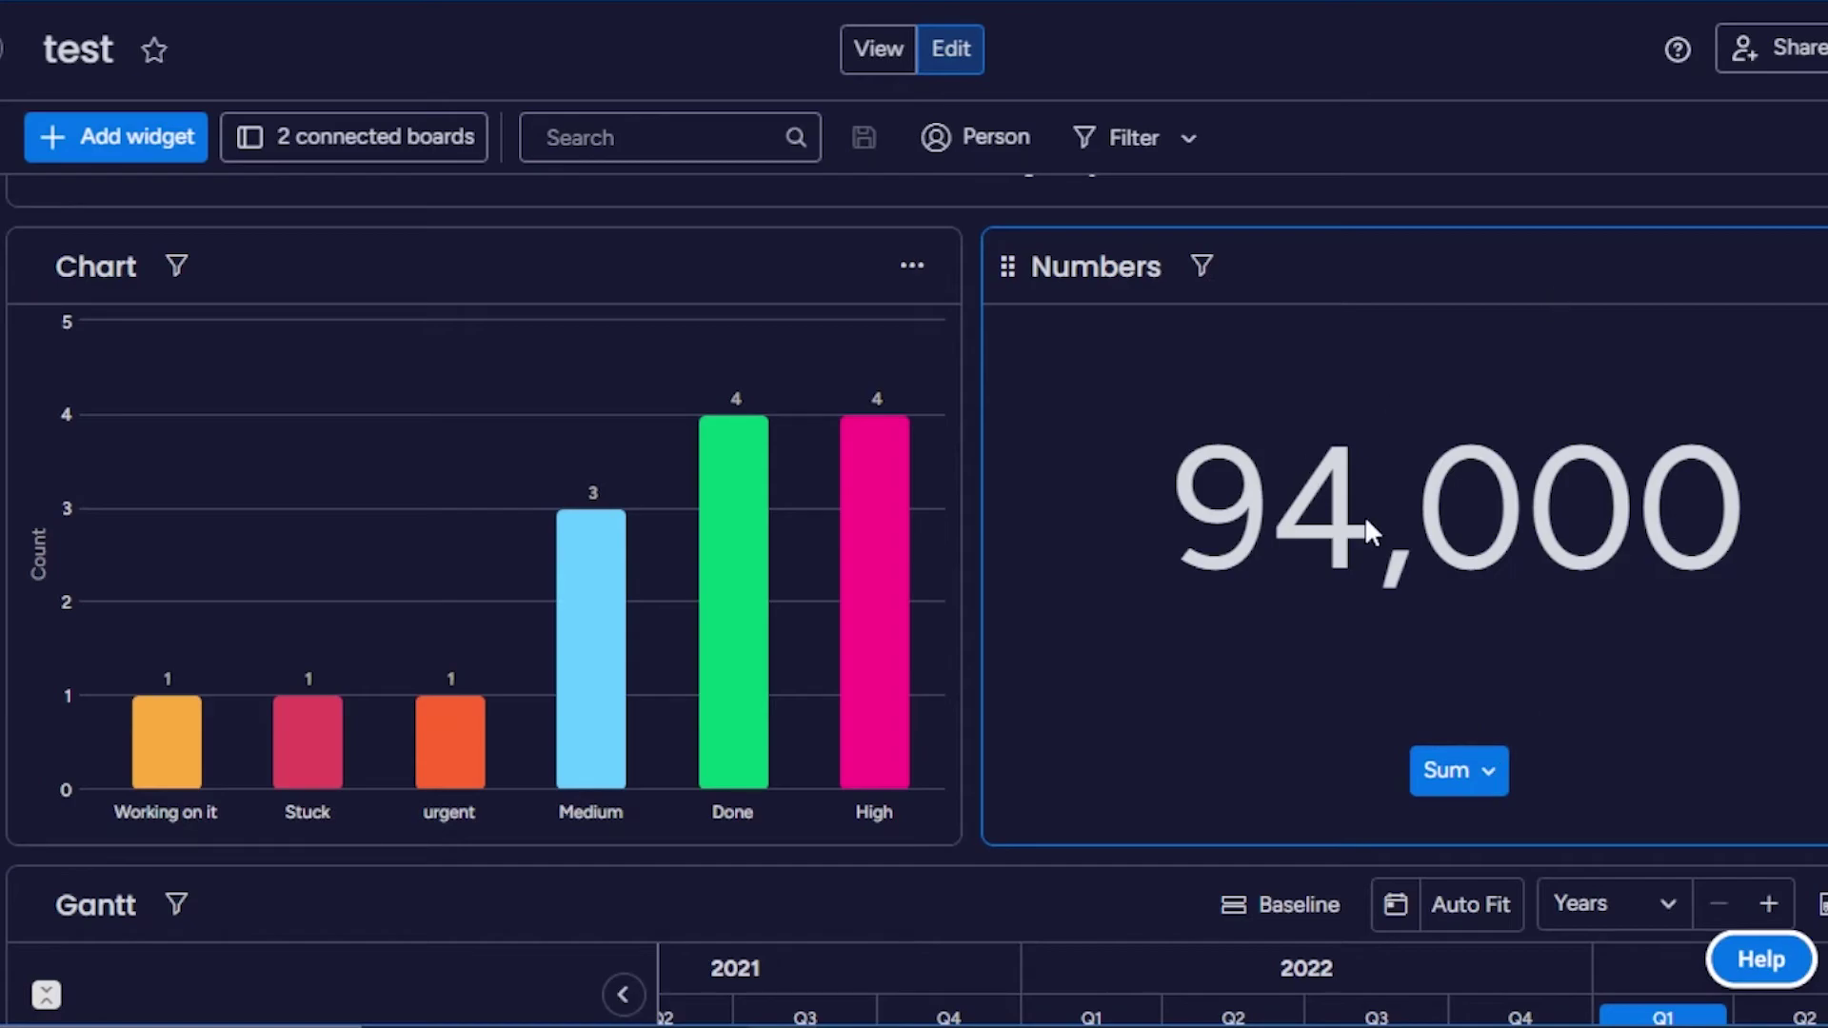
pyautogui.scroll(-10, 914, 600)
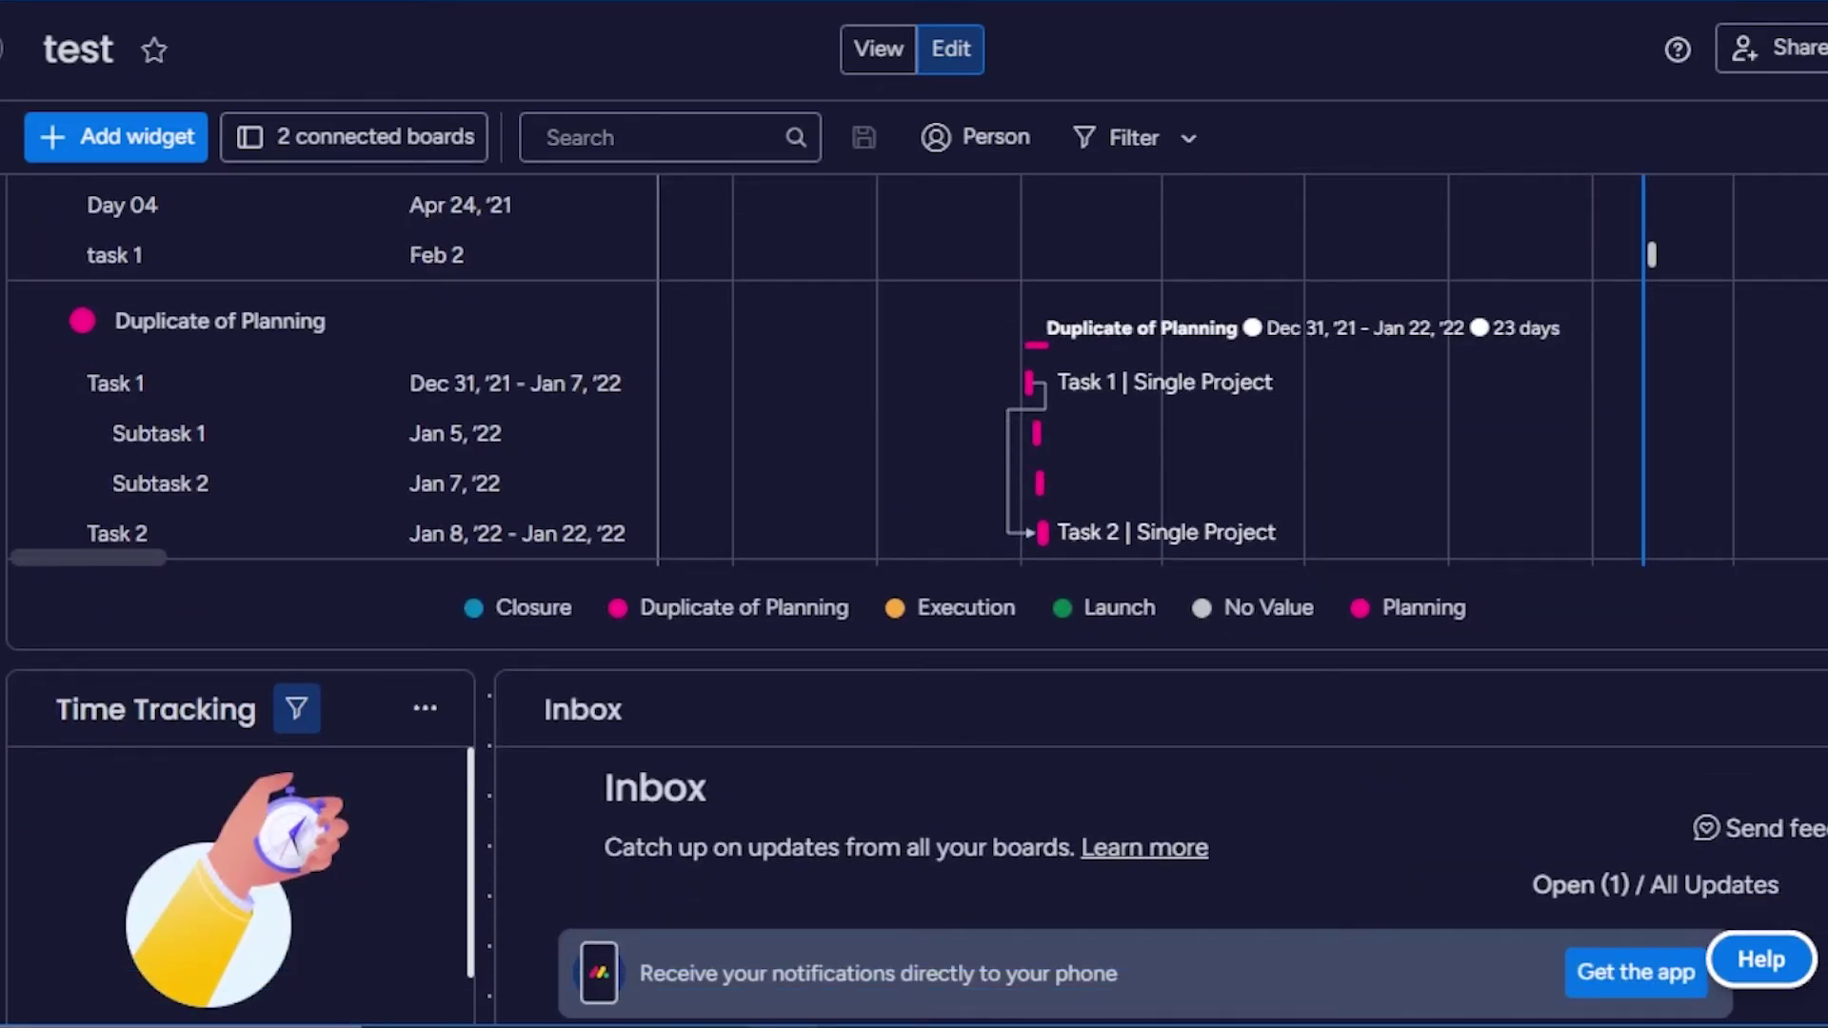
pyautogui.scroll(10, 914, 600)
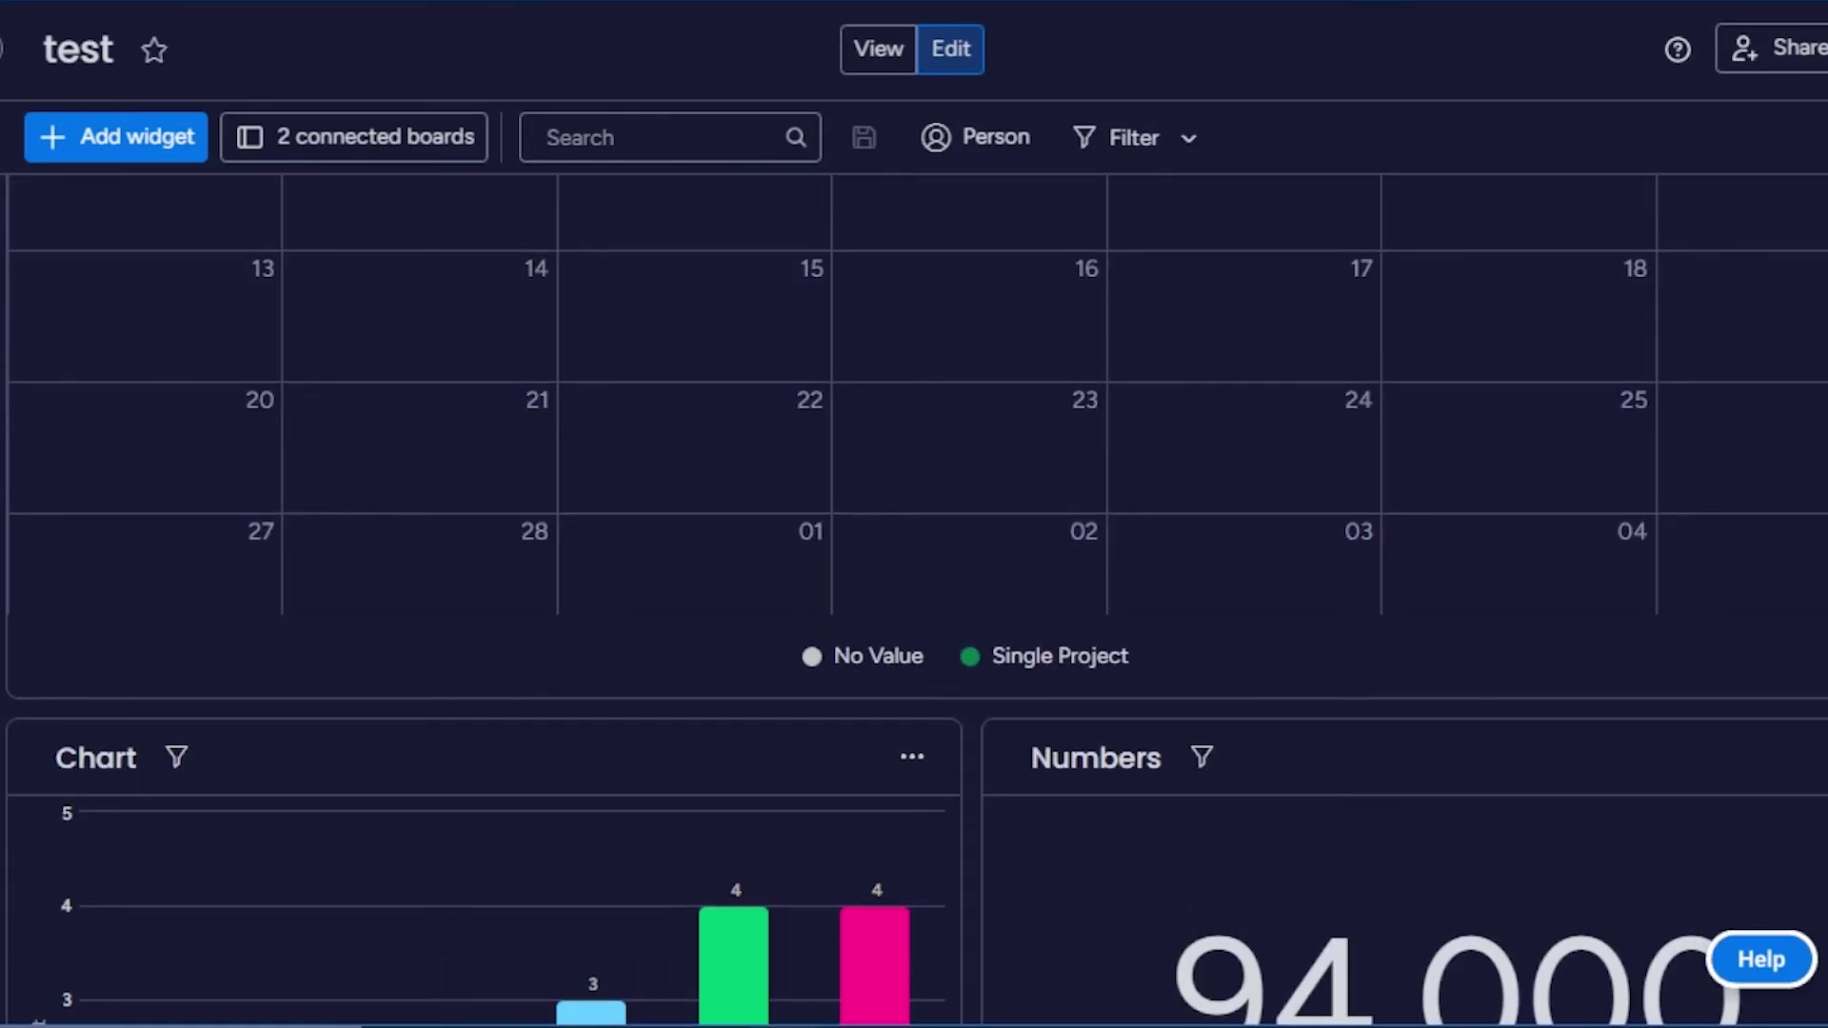
pyautogui.scroll(3, 914, 600)
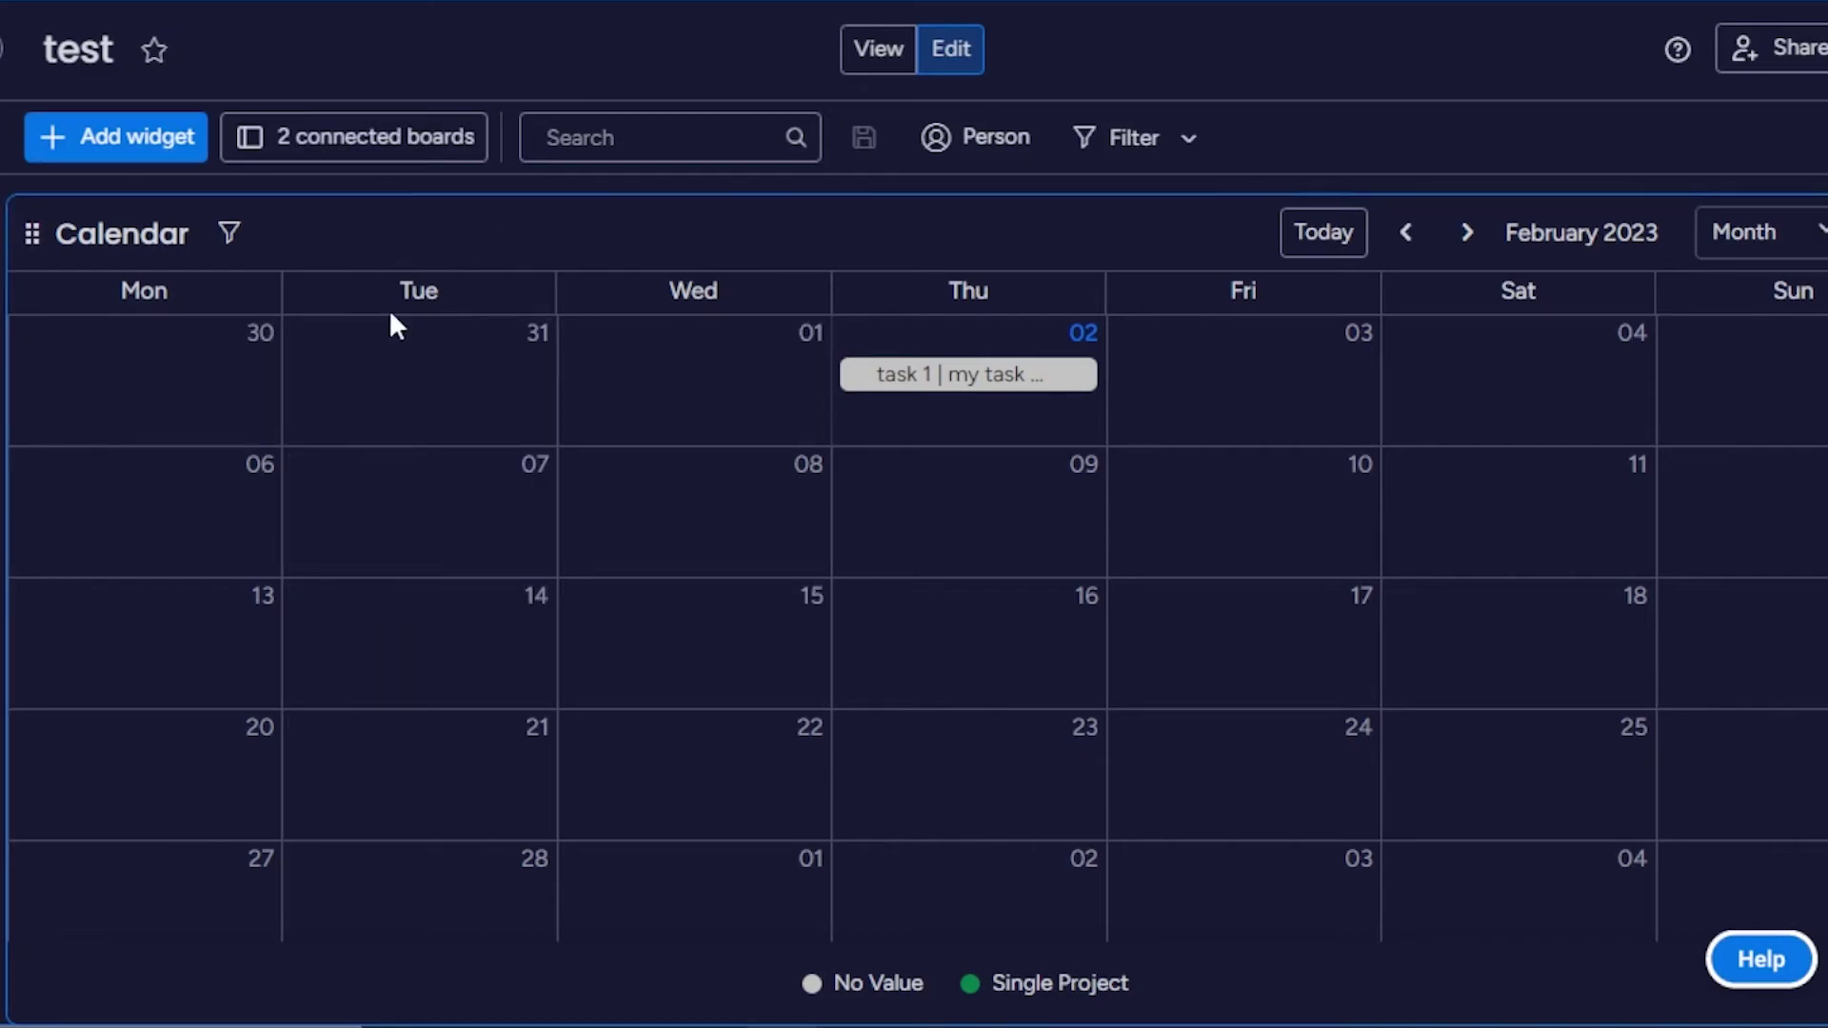
pyautogui.click(350, 139)
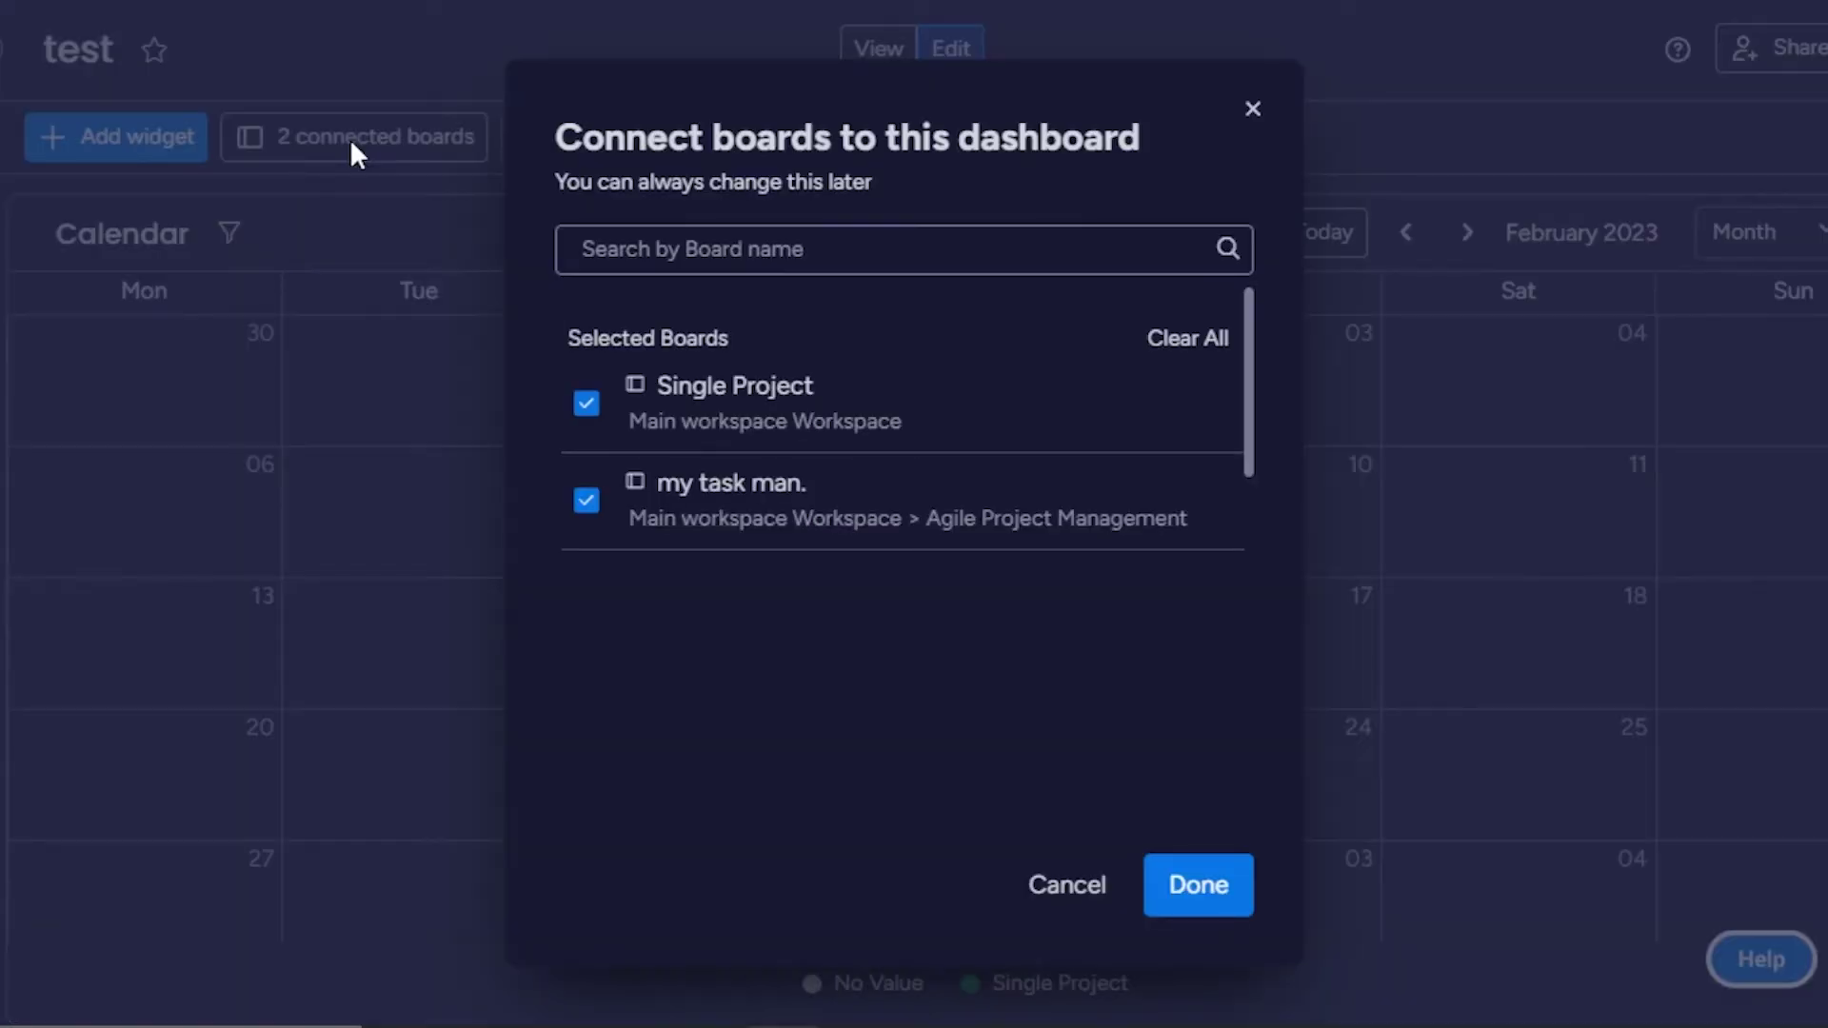
pyautogui.click(1253, 109)
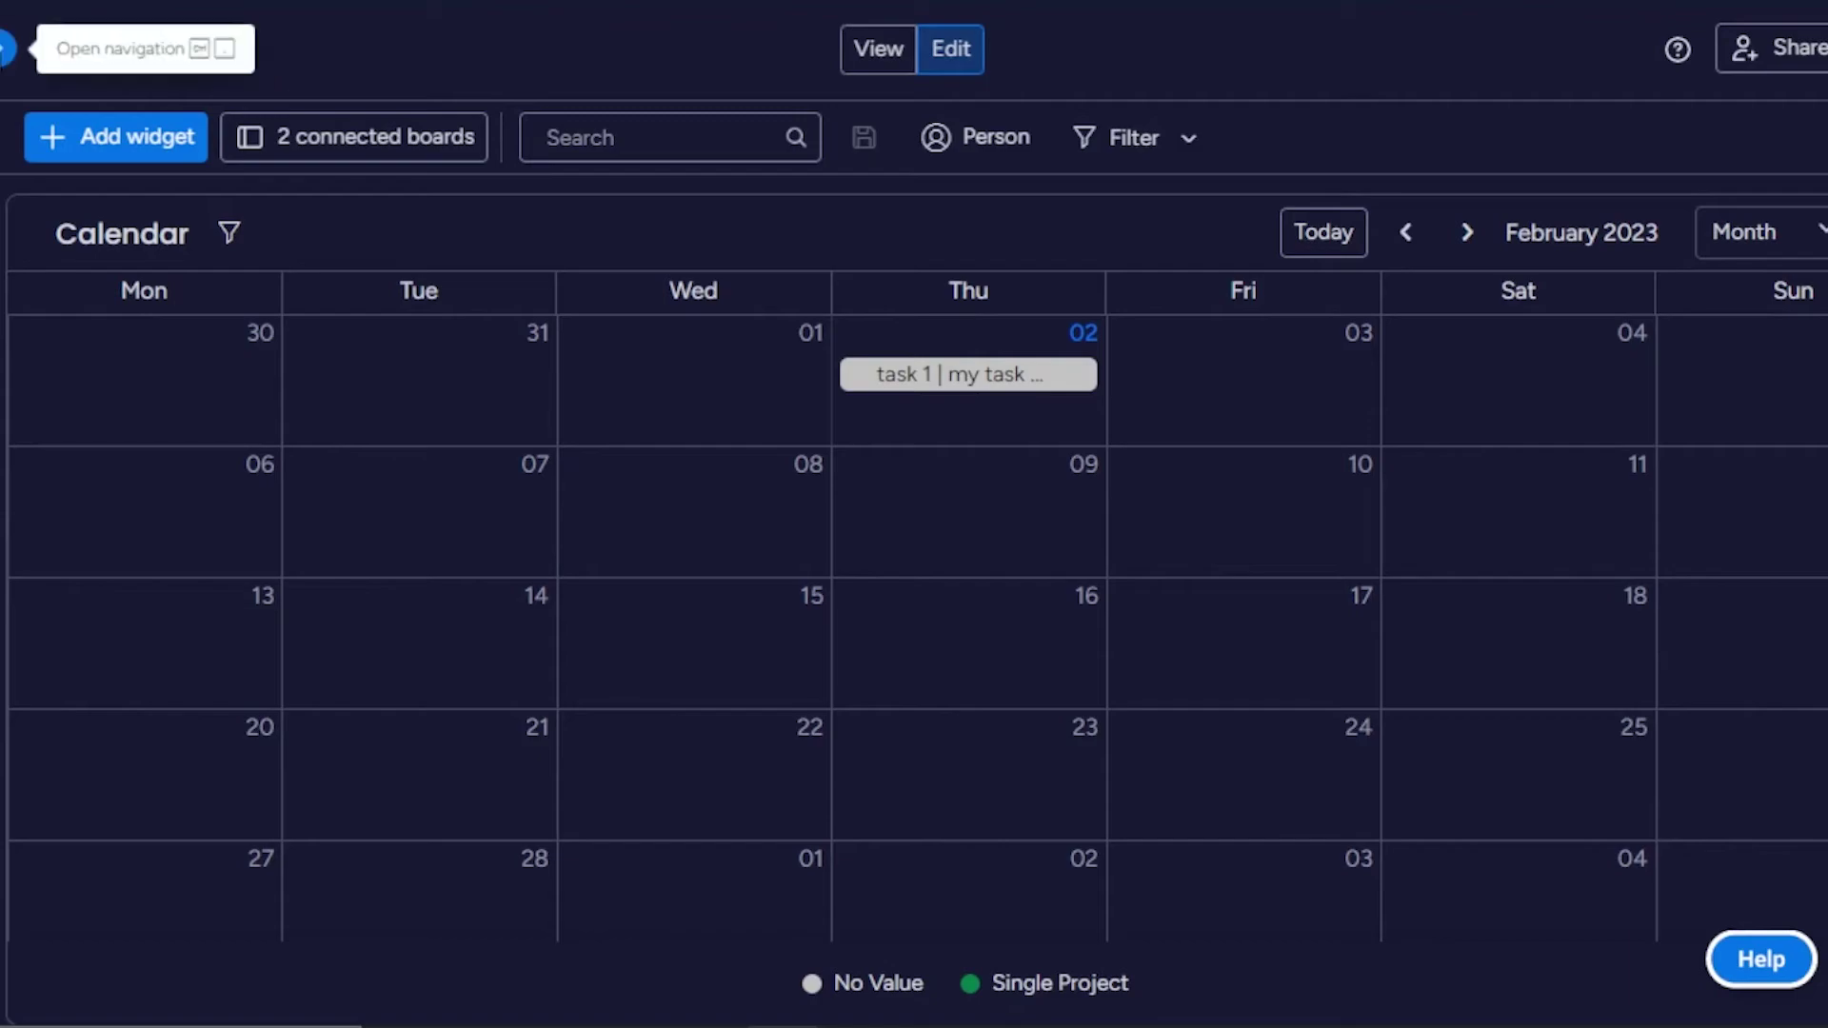
# Step: Show the Main workspace's board list and bring up the test dashboard's options menu
pyautogui.click(5, 48)
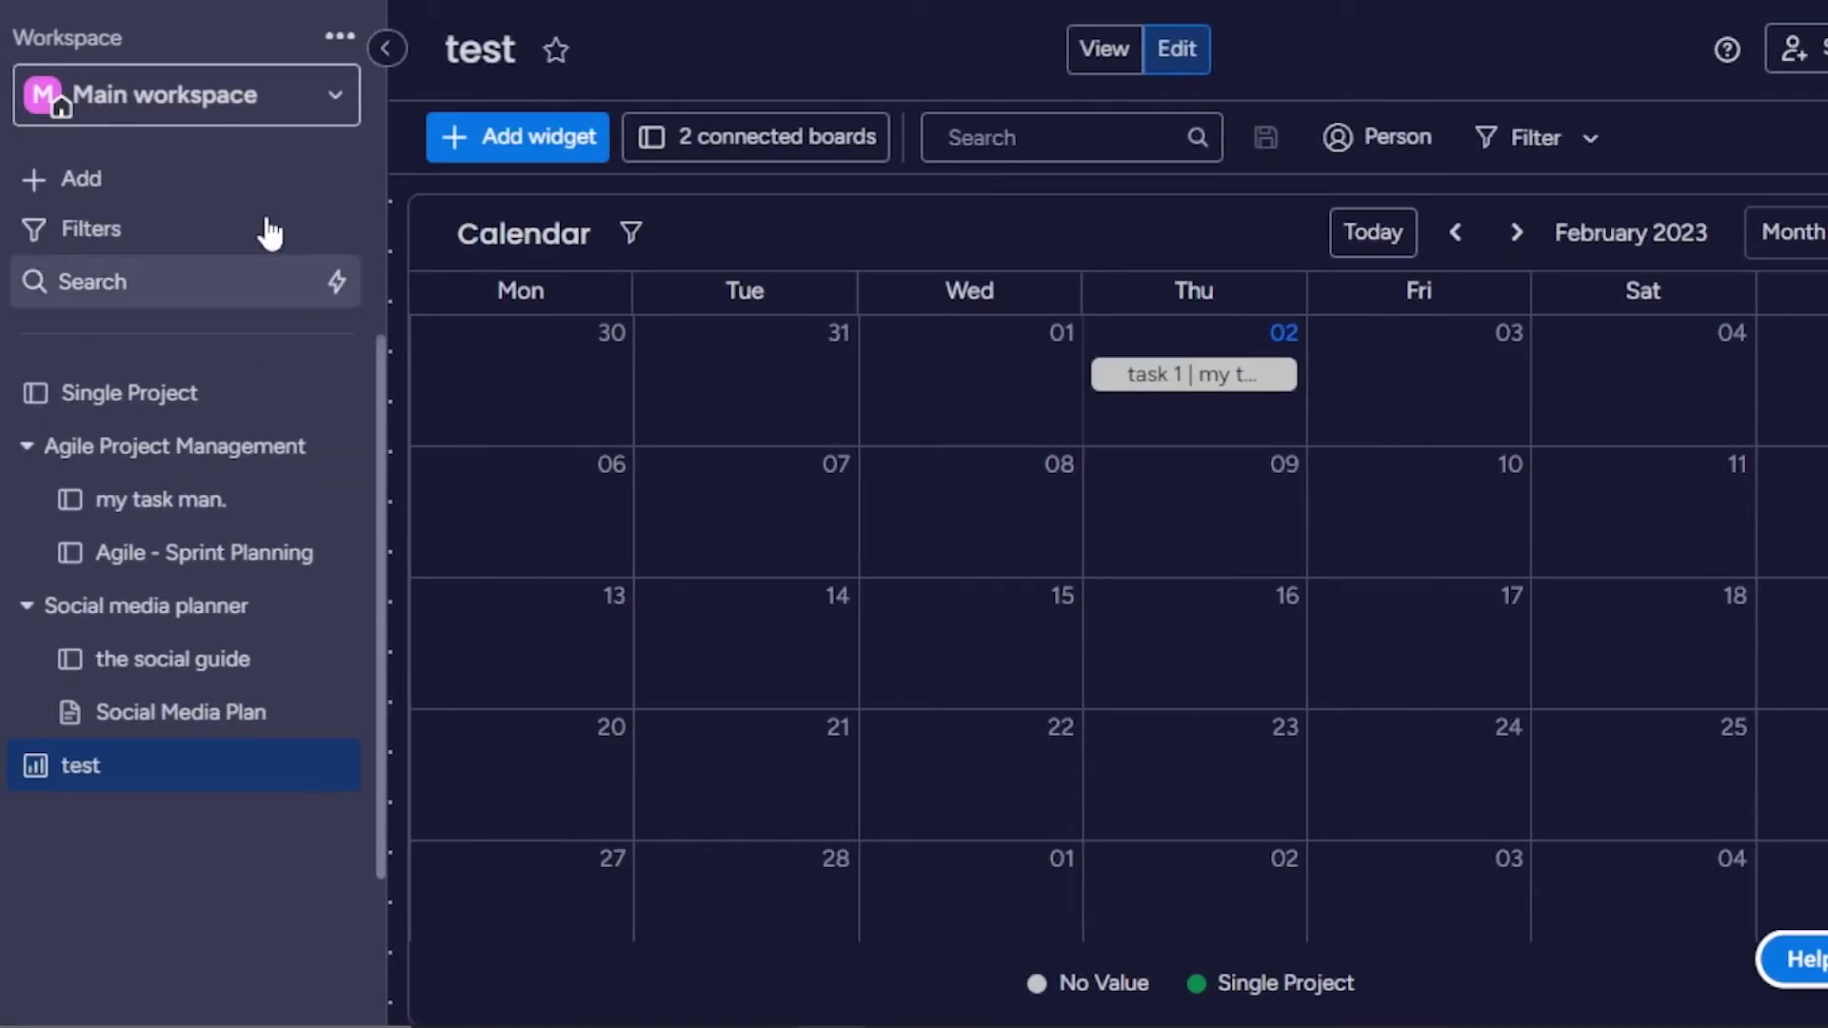
pyautogui.click(335, 94)
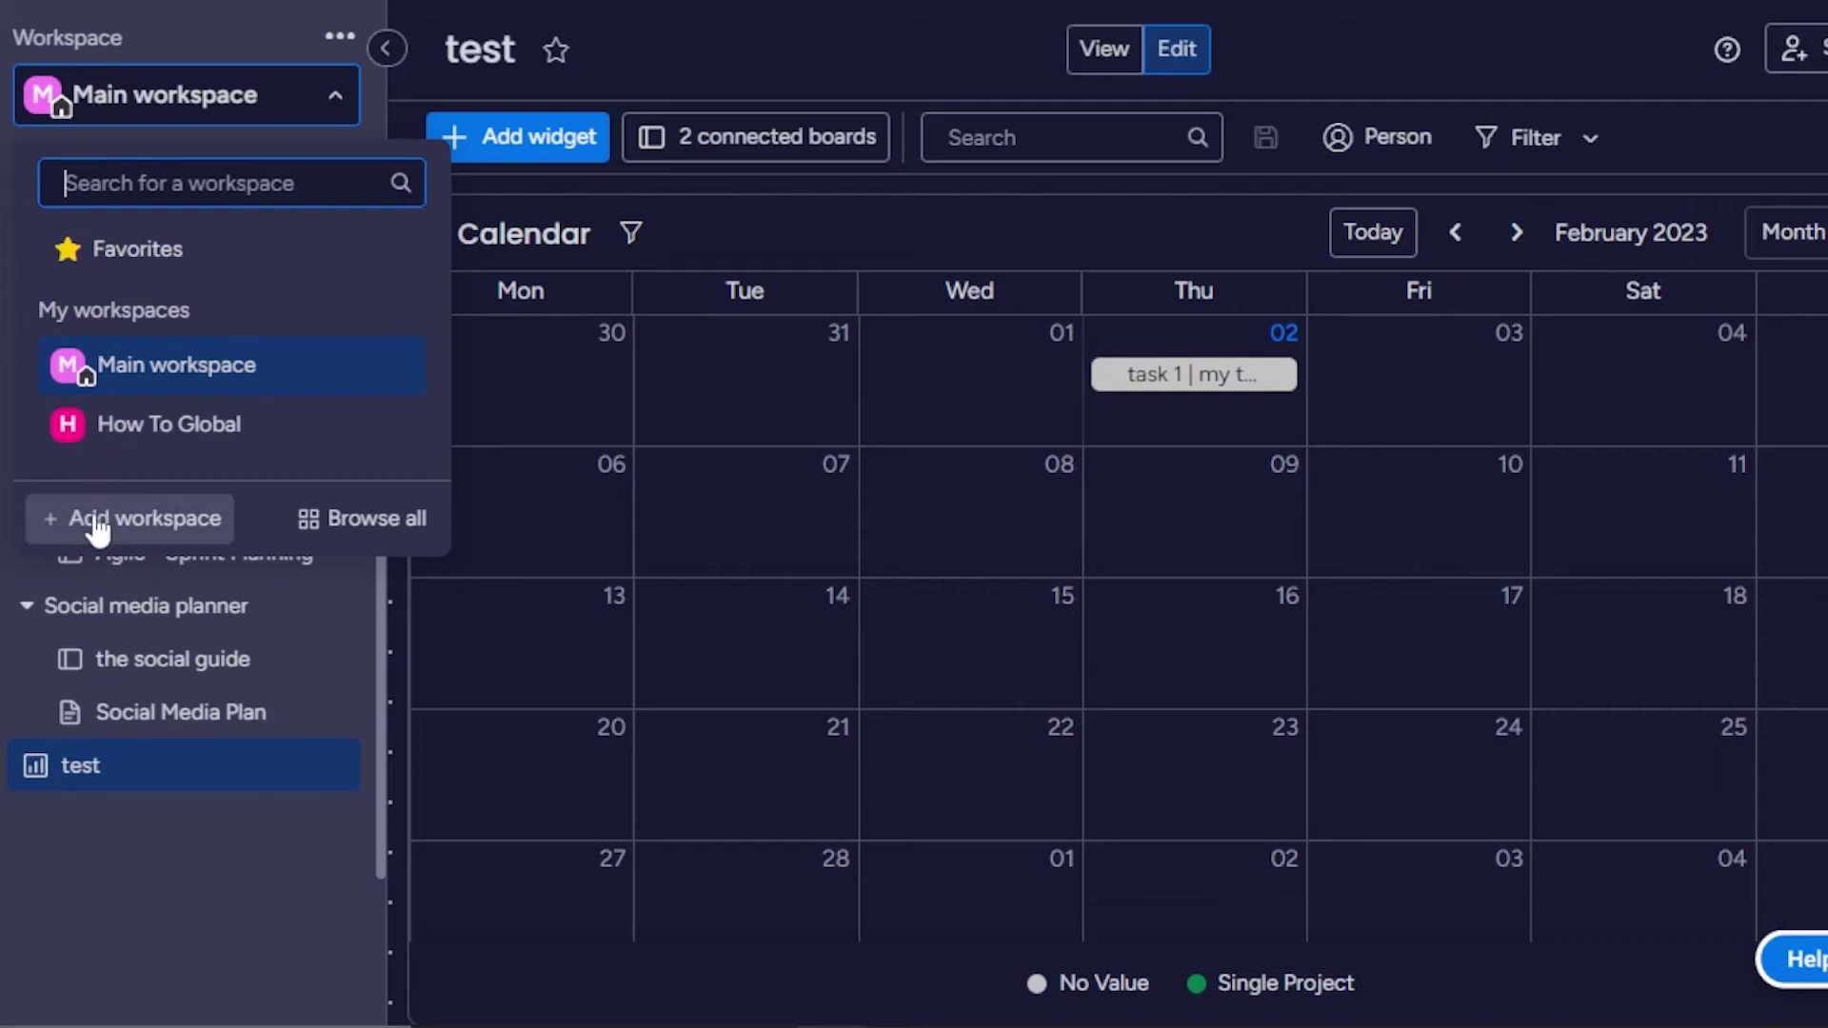
pyautogui.click(186, 858)
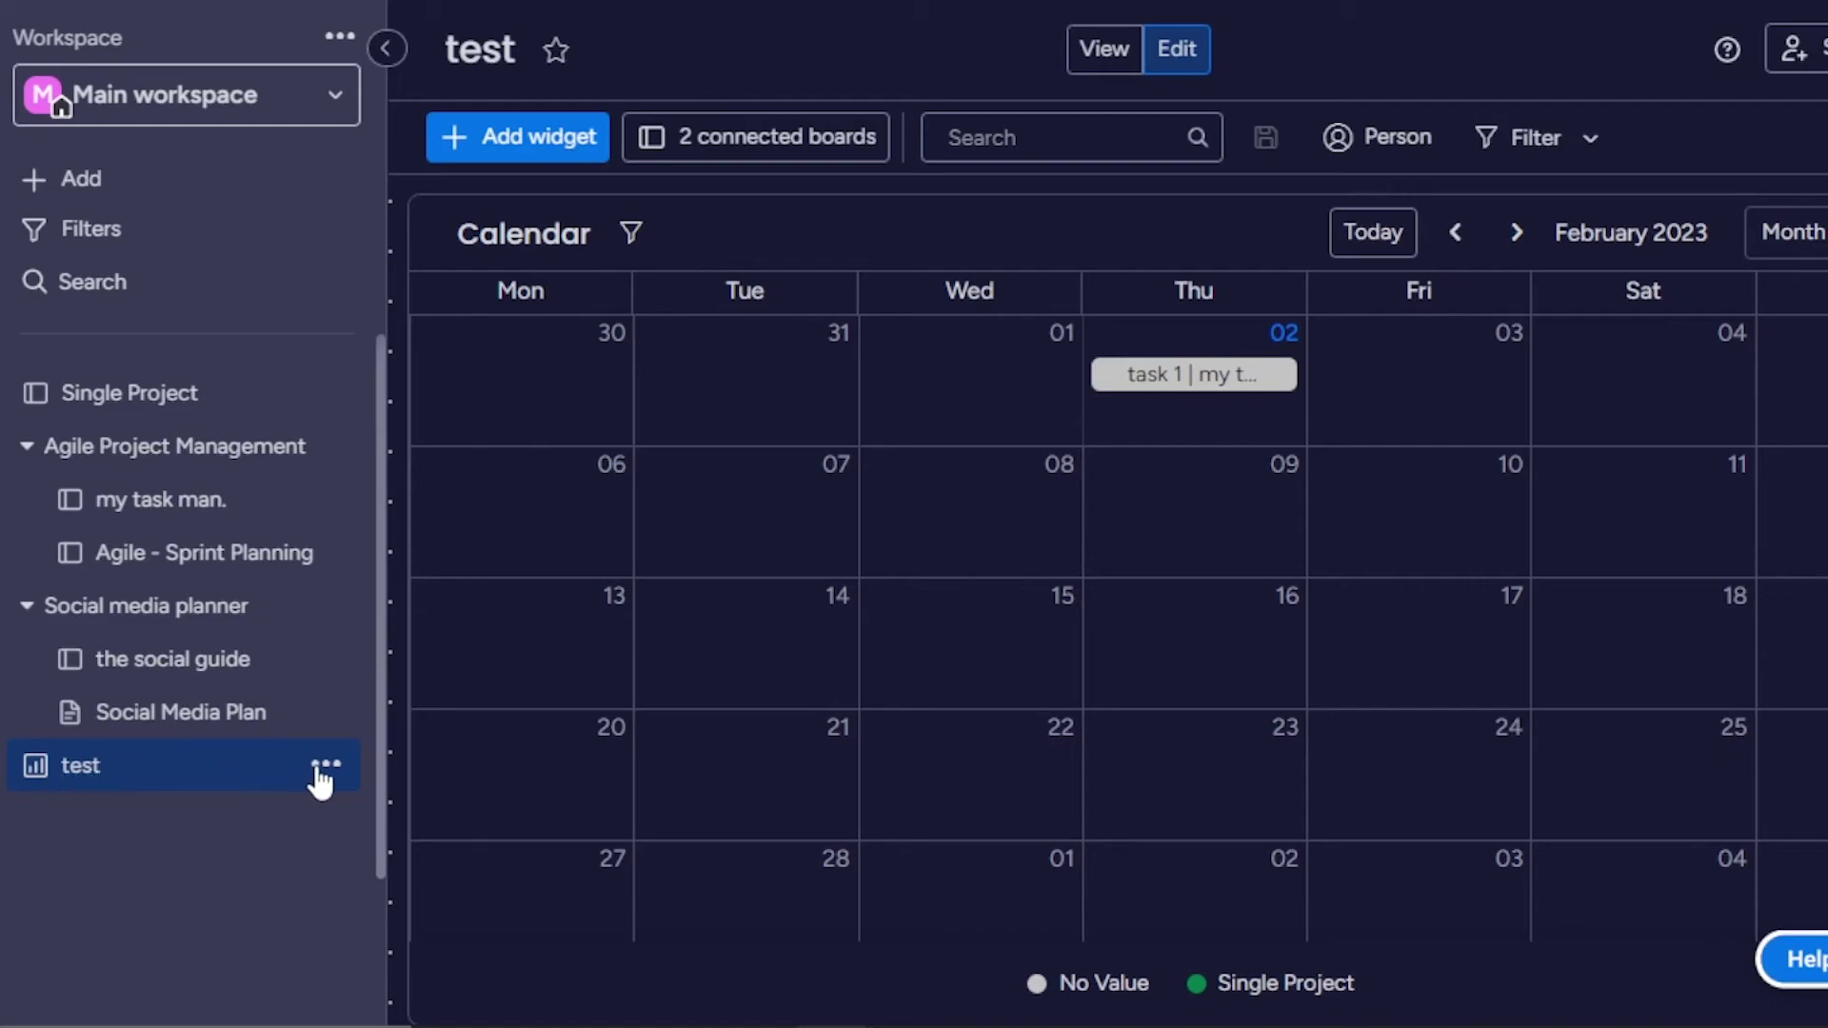
pyautogui.click(321, 767)
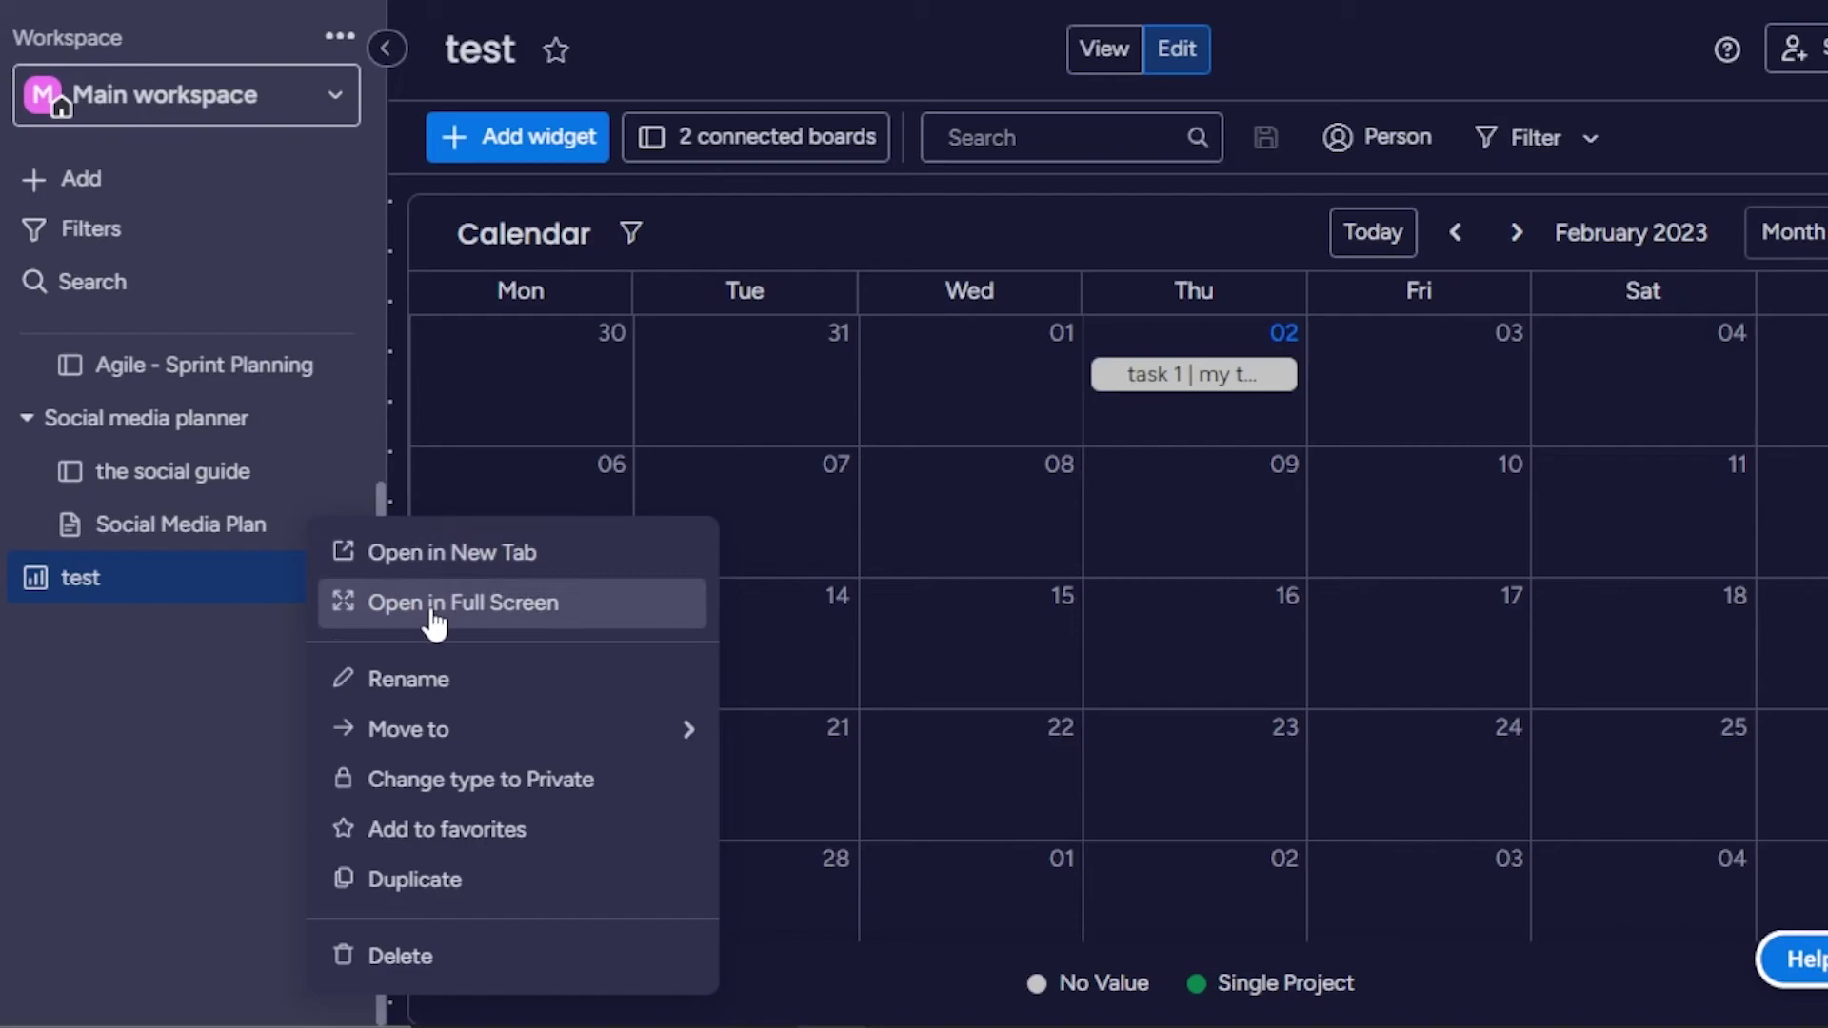
pyautogui.moveTo(442, 733)
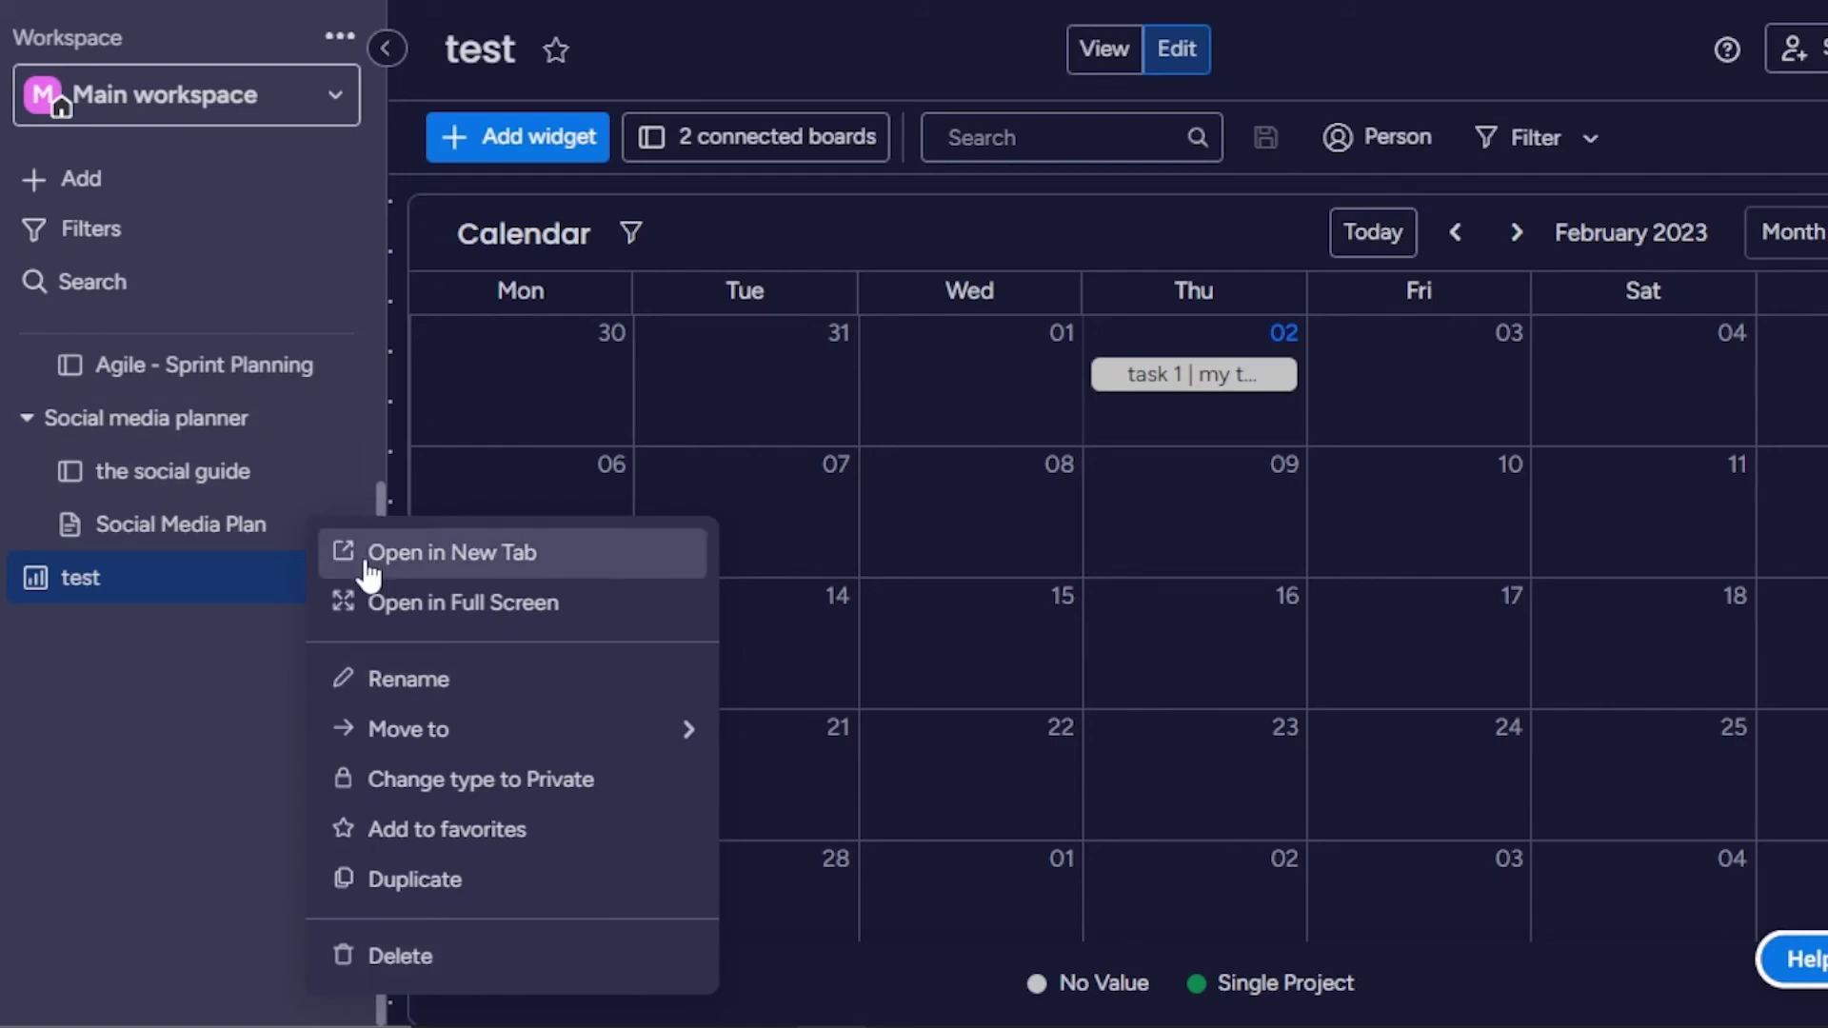
# Step: View the test dashboard in full screen and scroll through its calendar, chart, numbers and other widgets
pyautogui.click(347, 603)
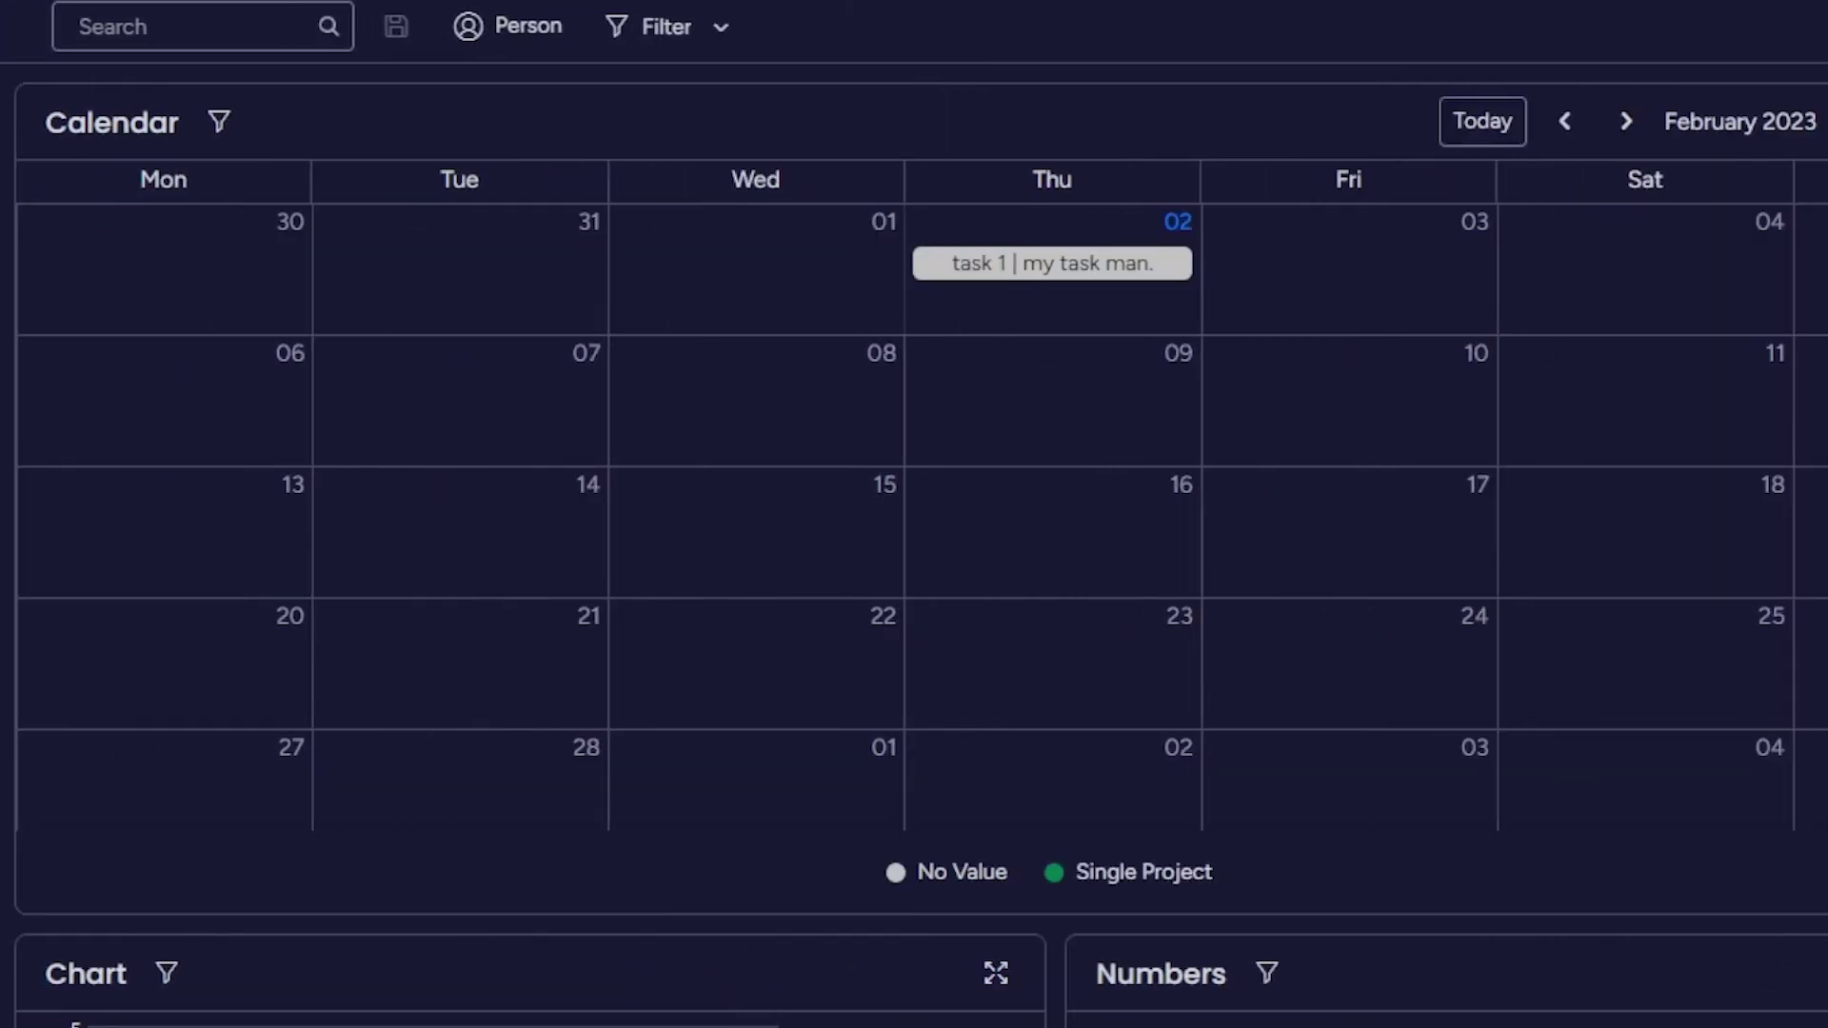
pyautogui.scroll(-8, 913, 543)
pyautogui.scroll(-8, 913, 543)
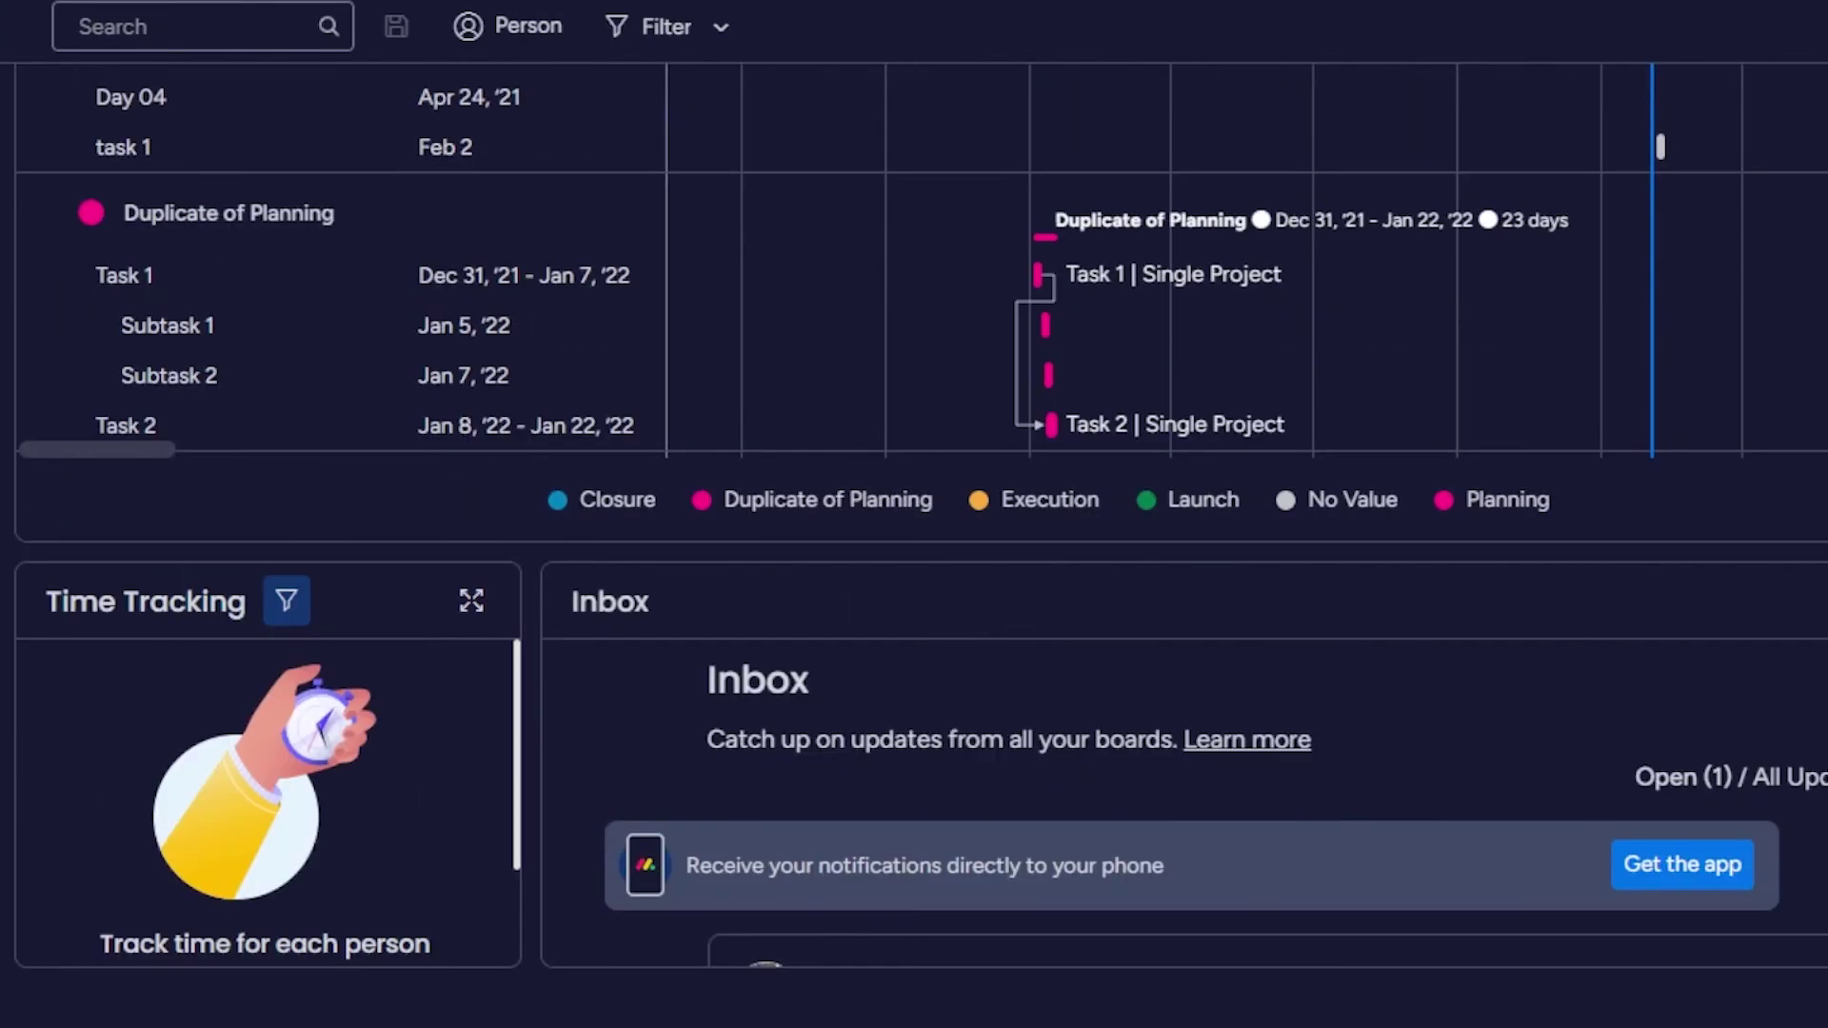
pyautogui.scroll(3, 853, 253)
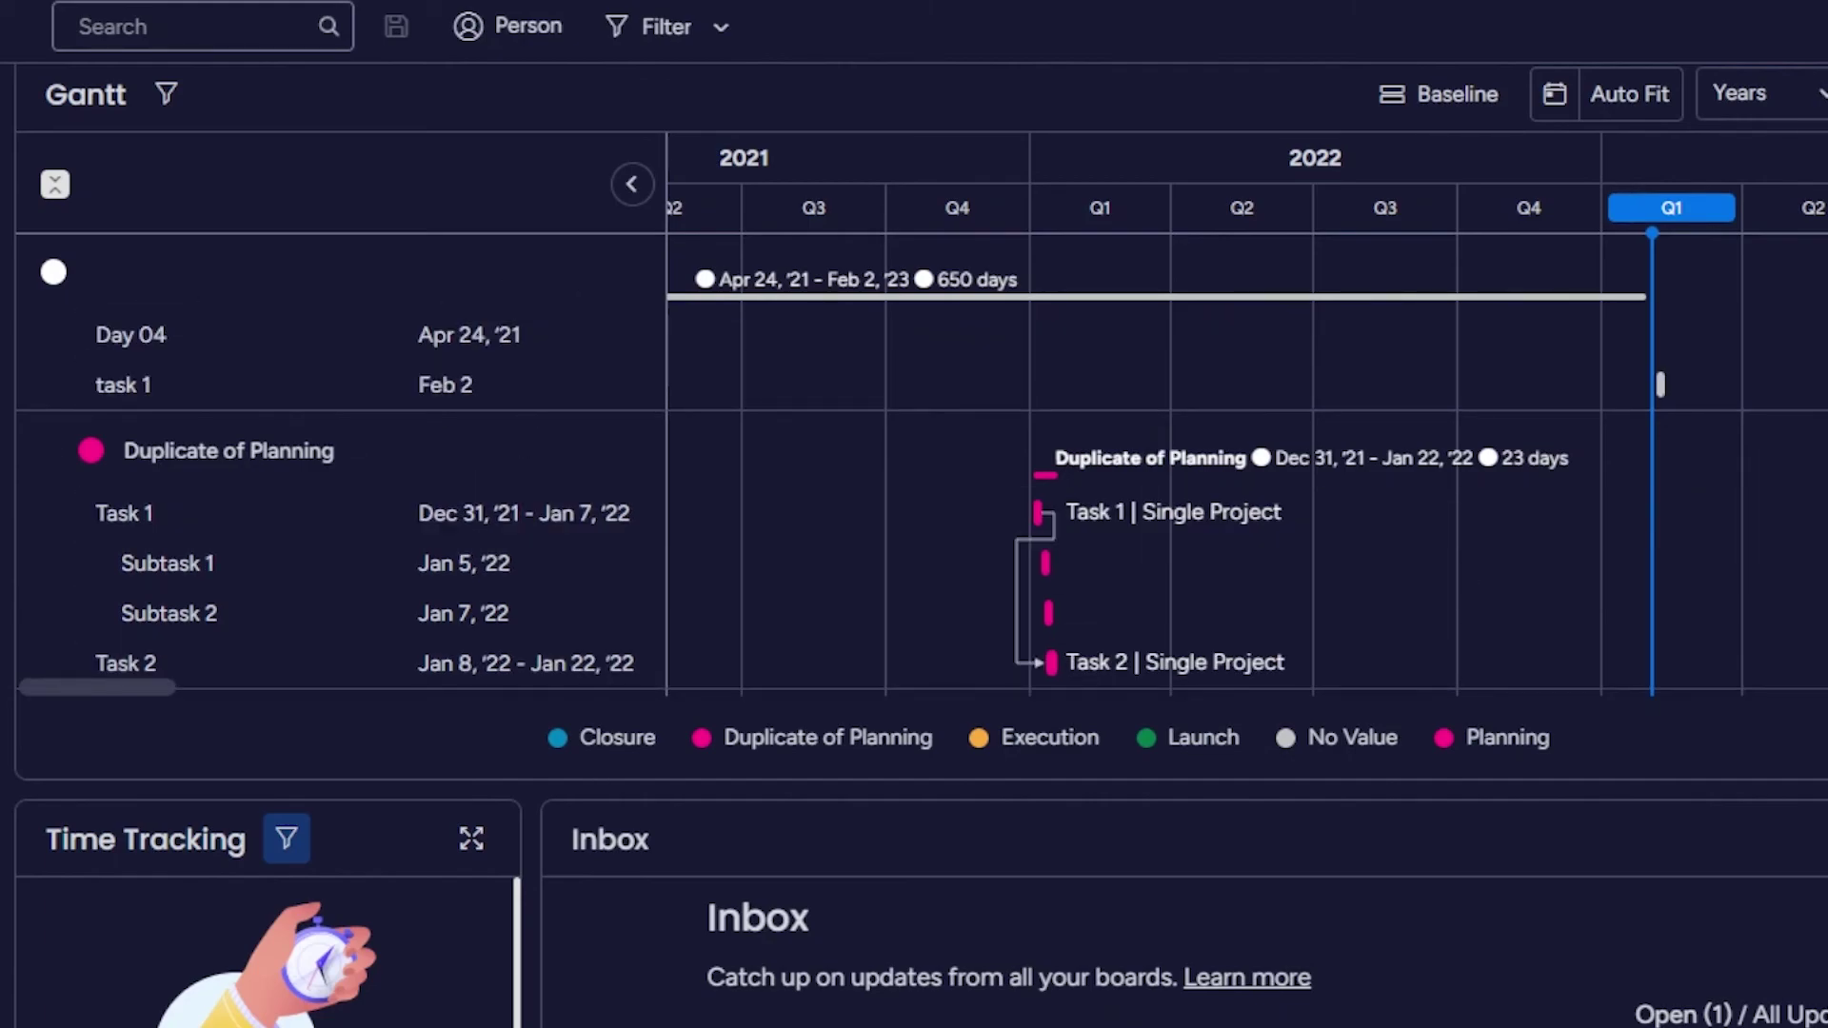
pyautogui.scroll(-5, 913, 514)
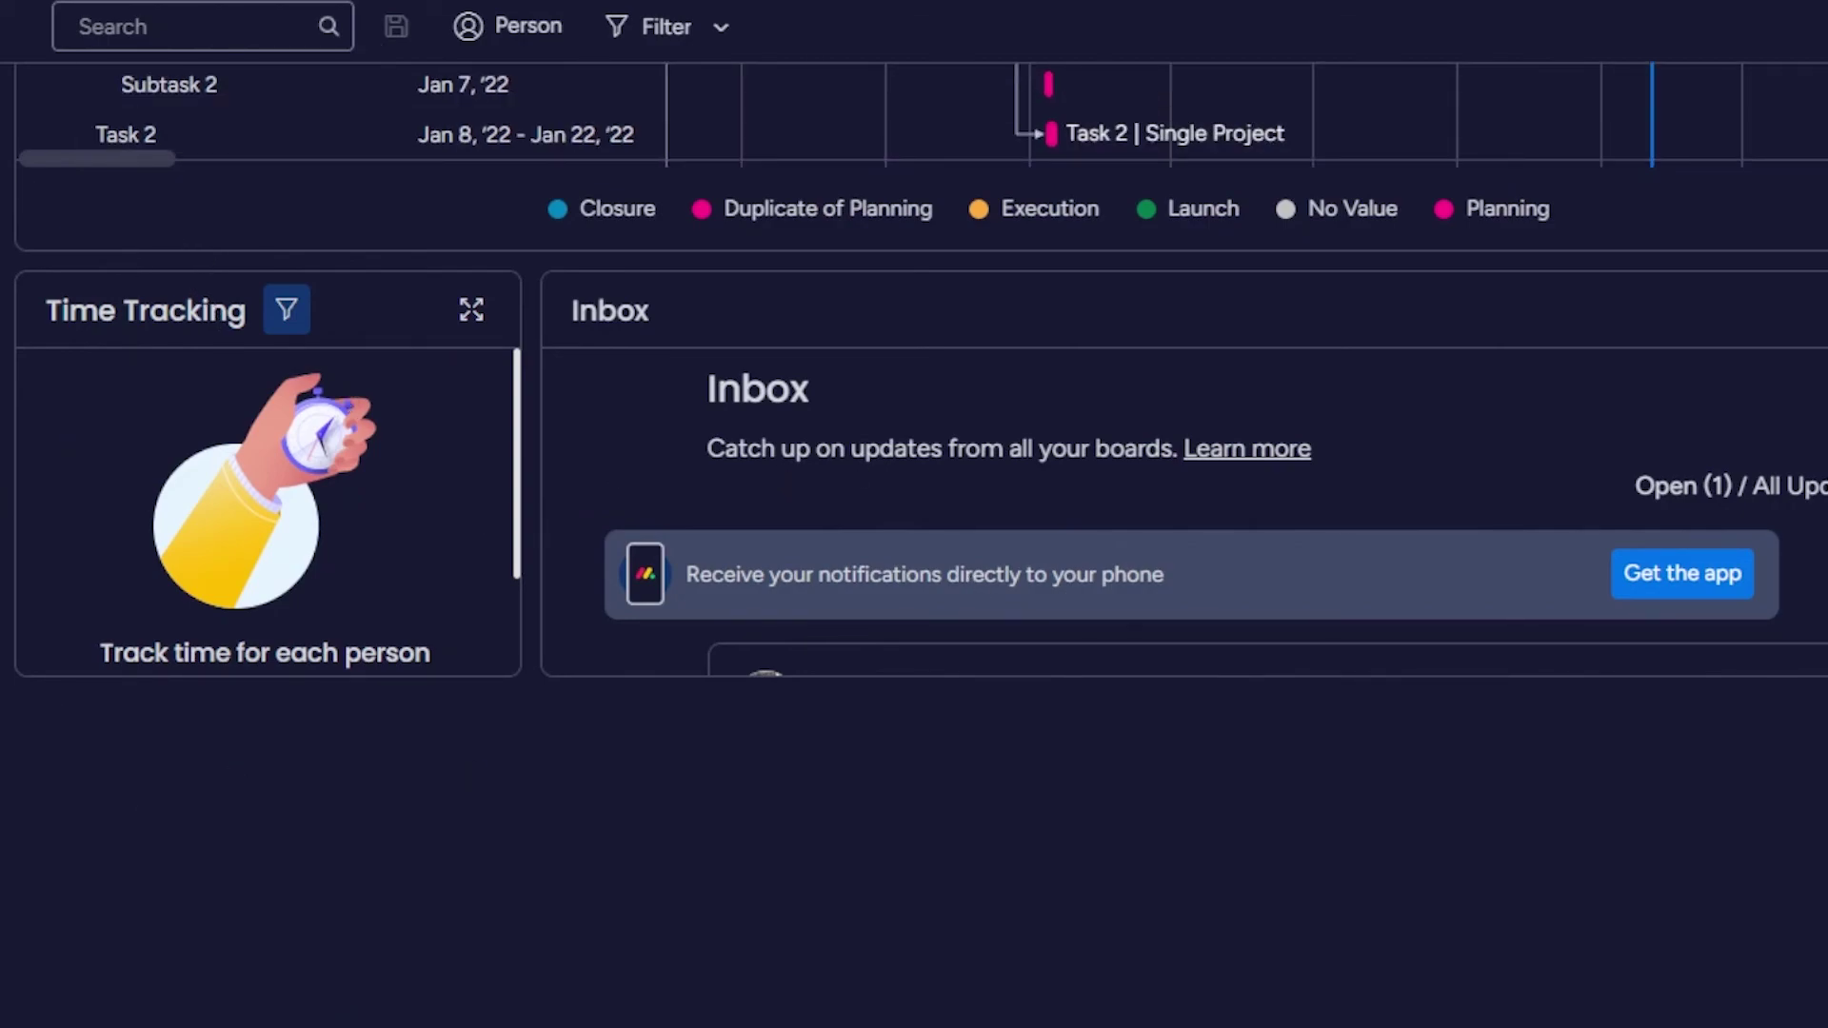
pyautogui.scroll(10, 914, 514)
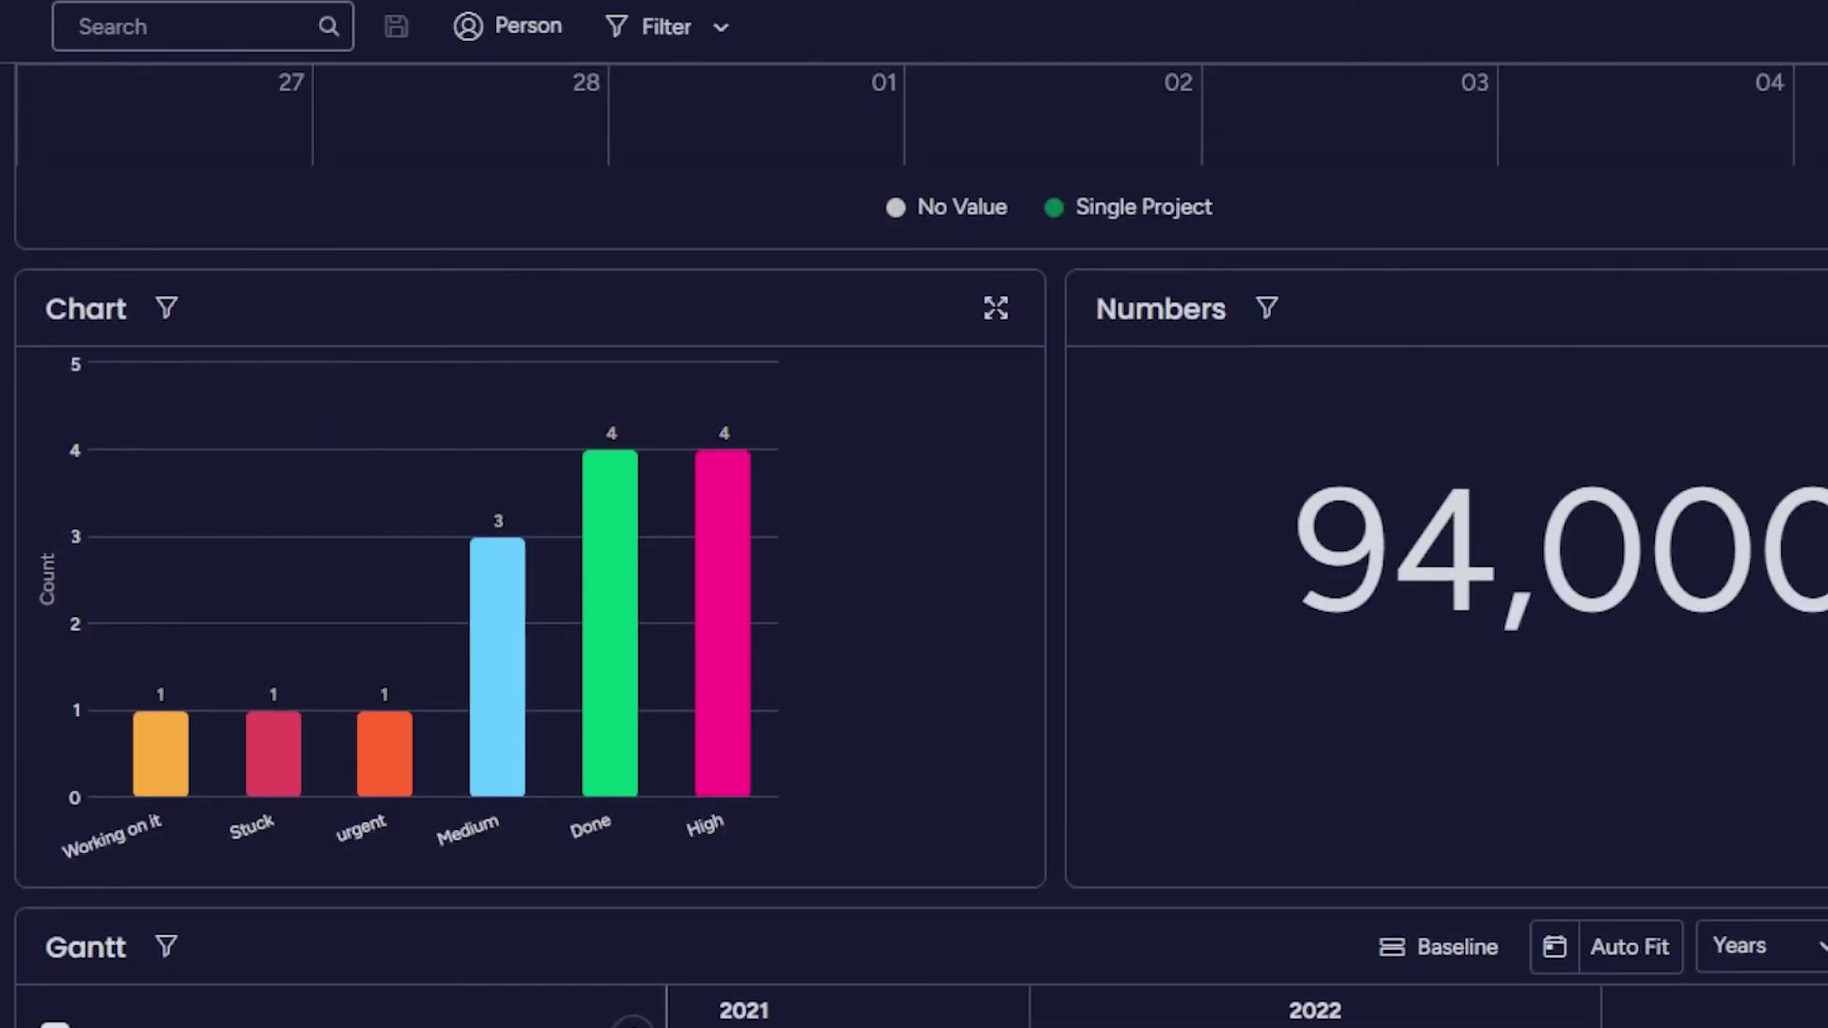
pyautogui.scroll(4, 413, 114)
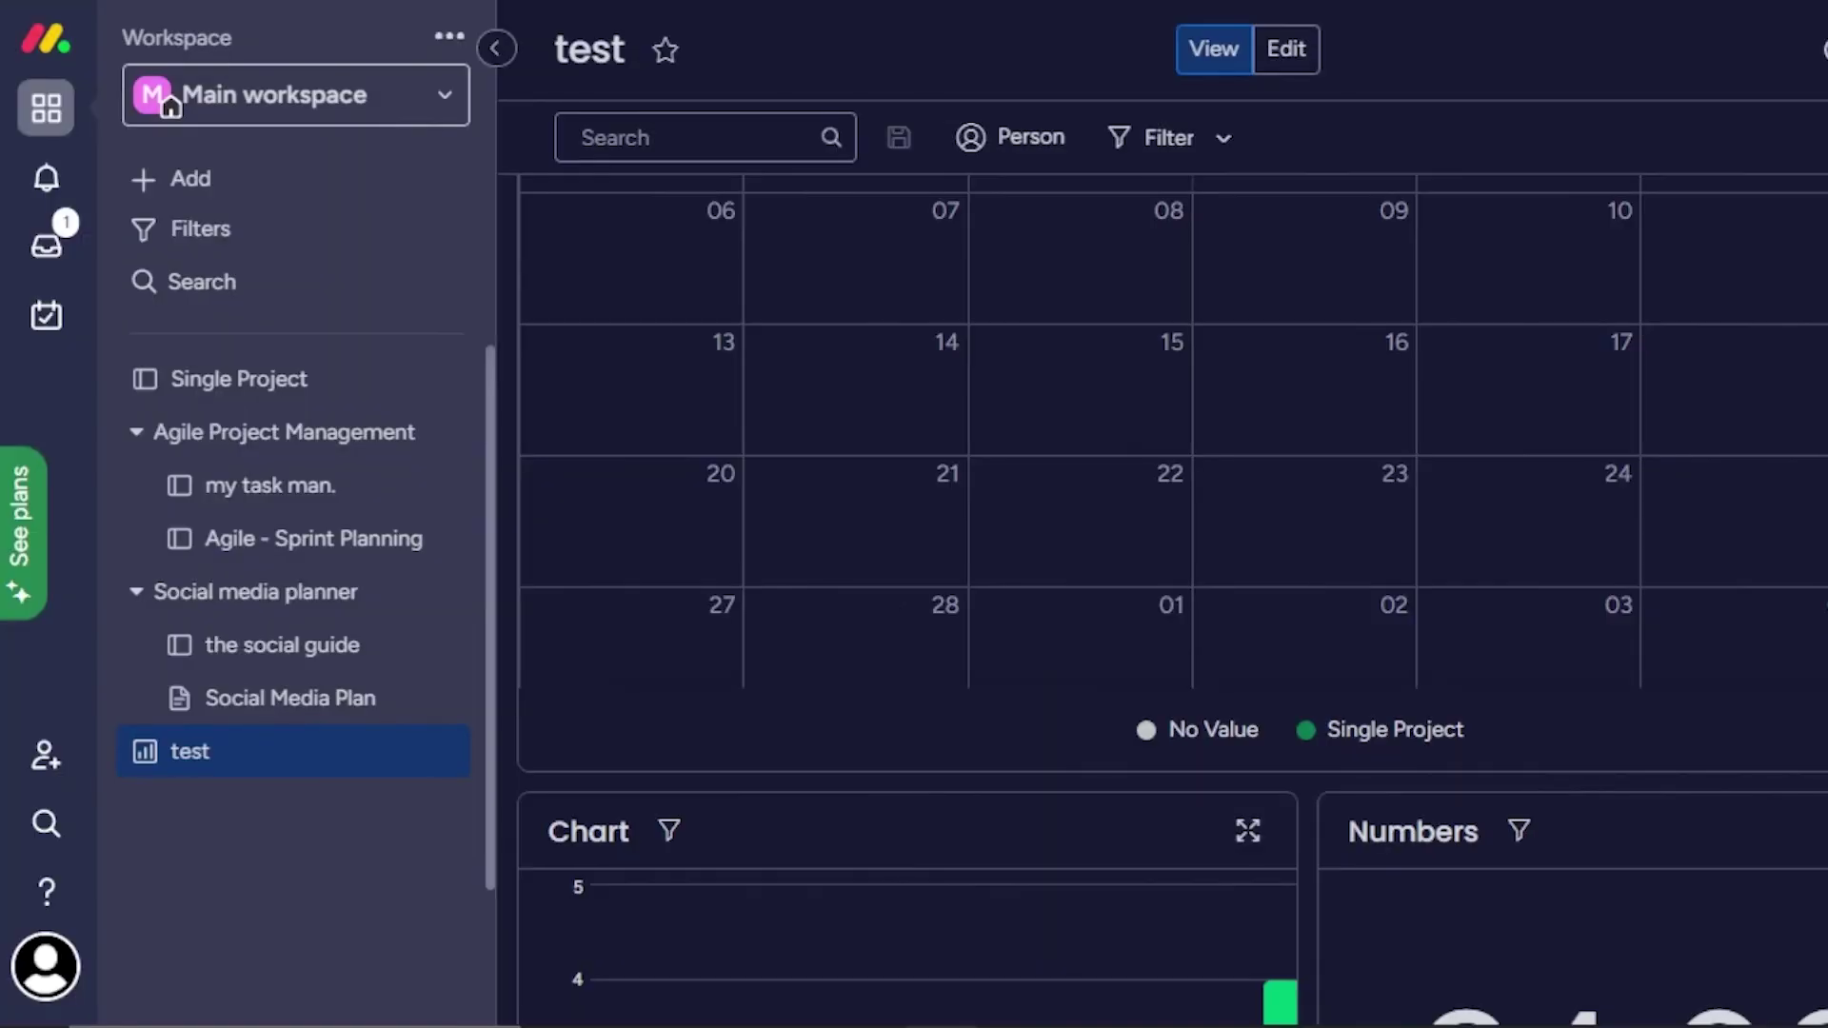
# Step: Scroll back up the test dashboard, now shown beside the workspace board list
pyautogui.scroll(1, 489, 466)
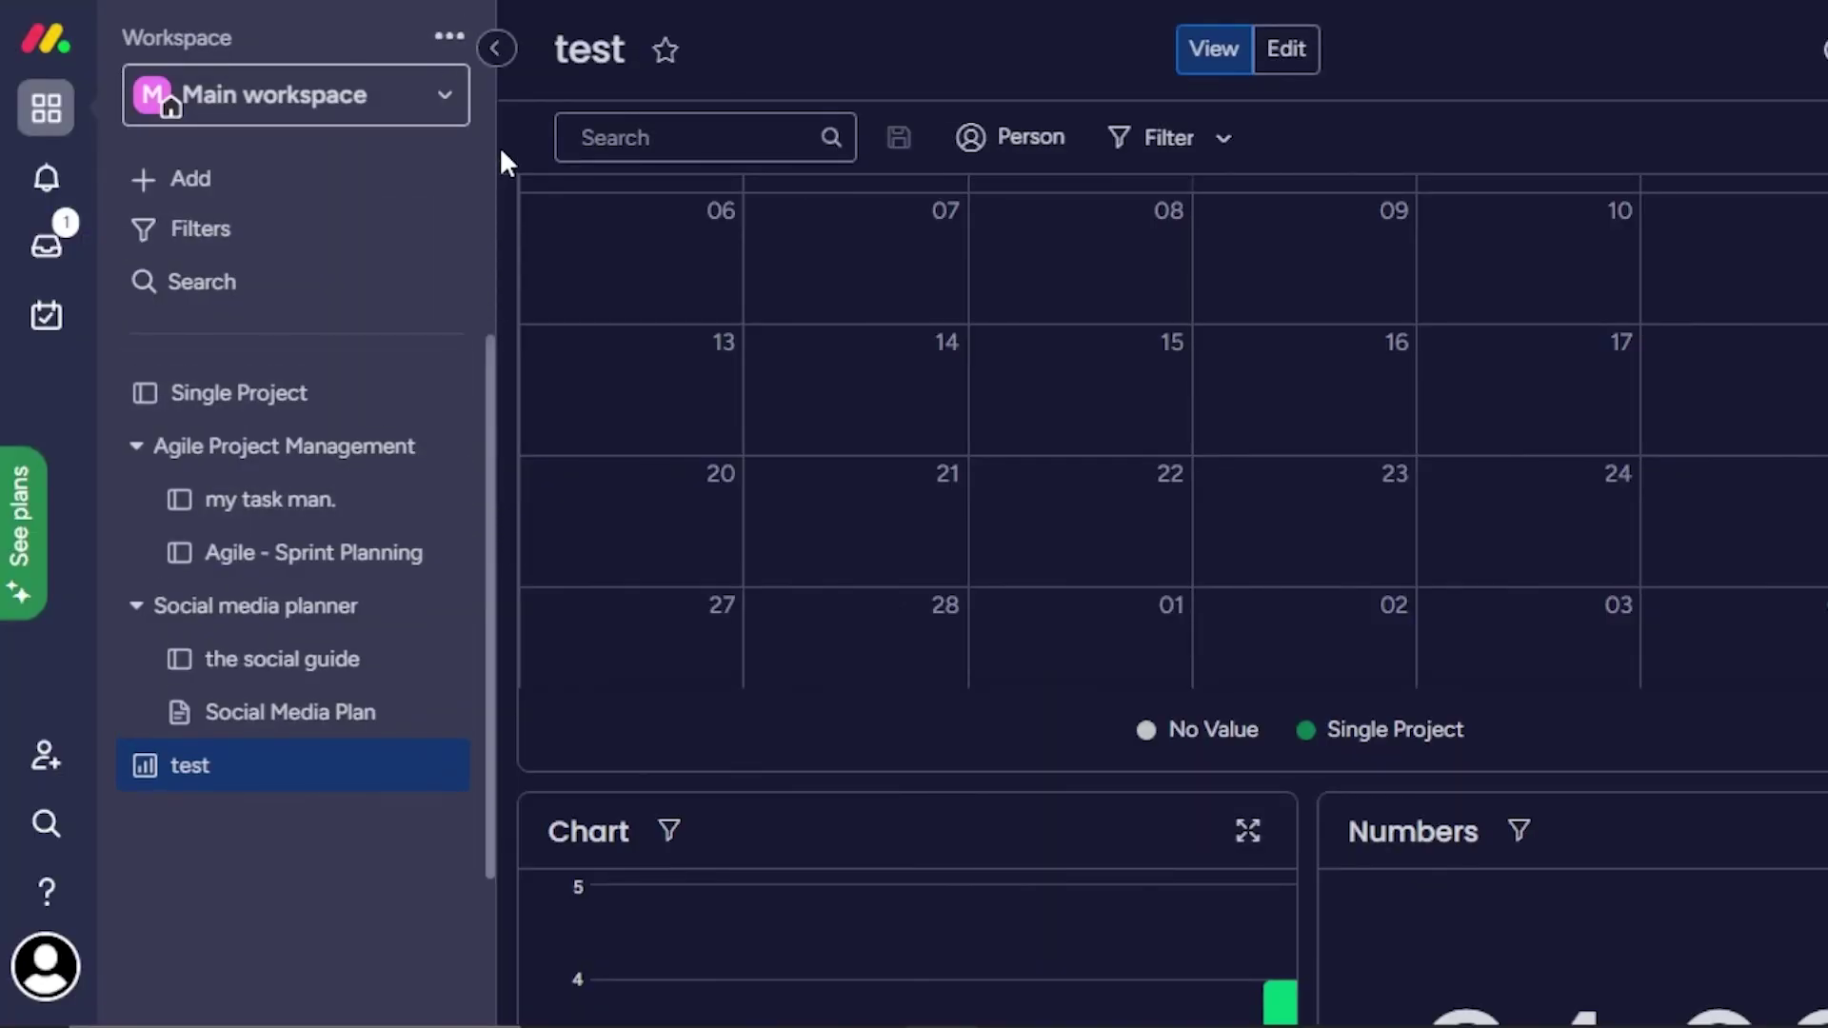